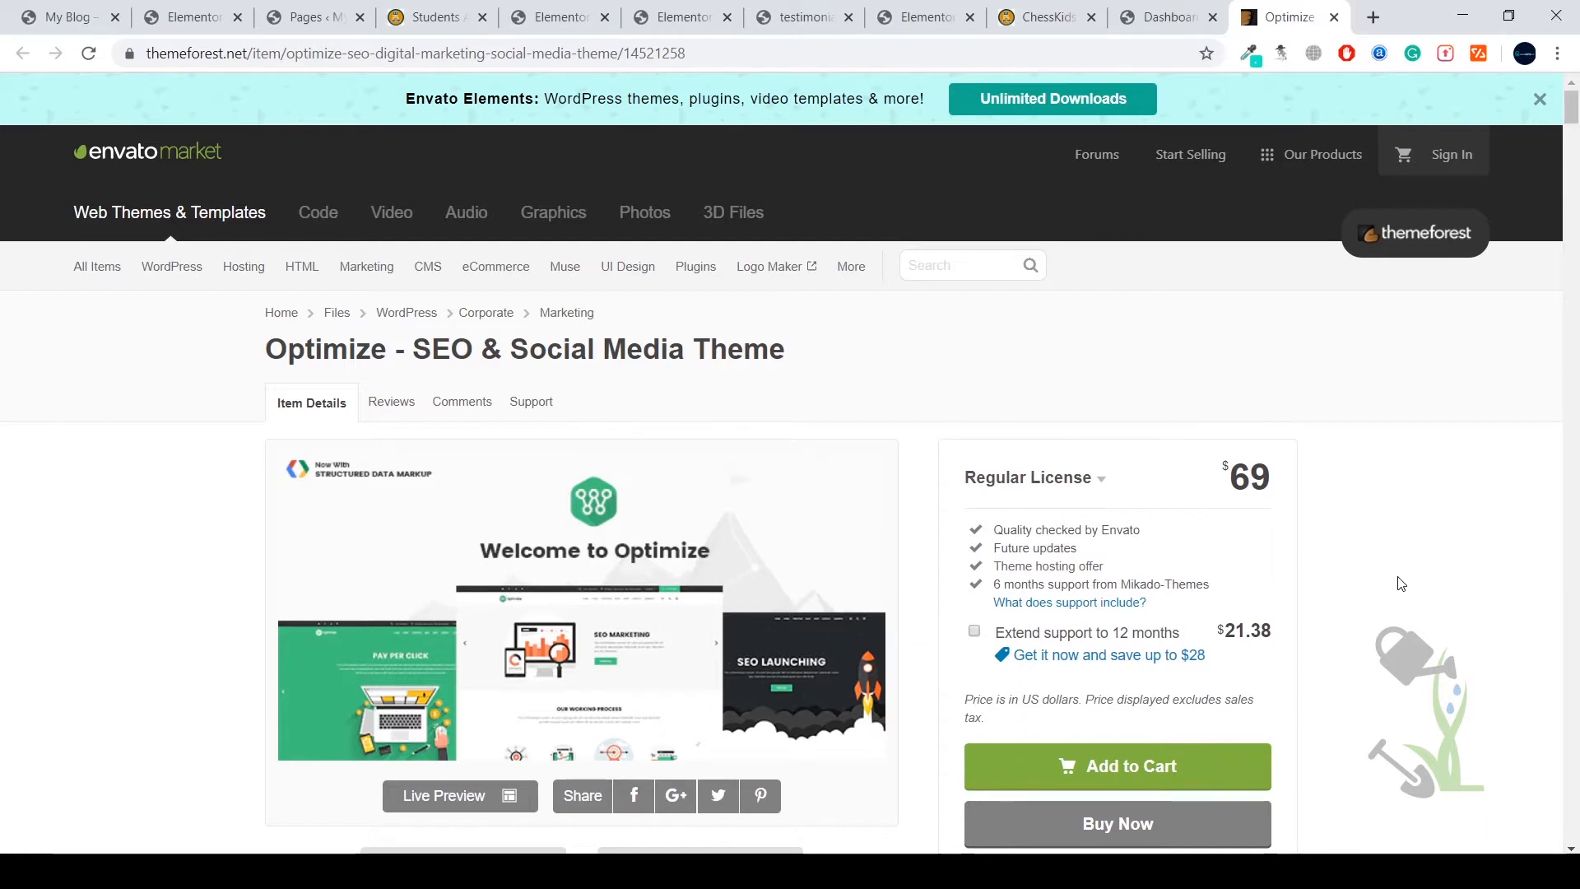
Step: Look through the Optimize theme's ThemeForest item page, covering the price, ratings, compatibility details and homepage designs
scroll(1397, 592, down, 10)
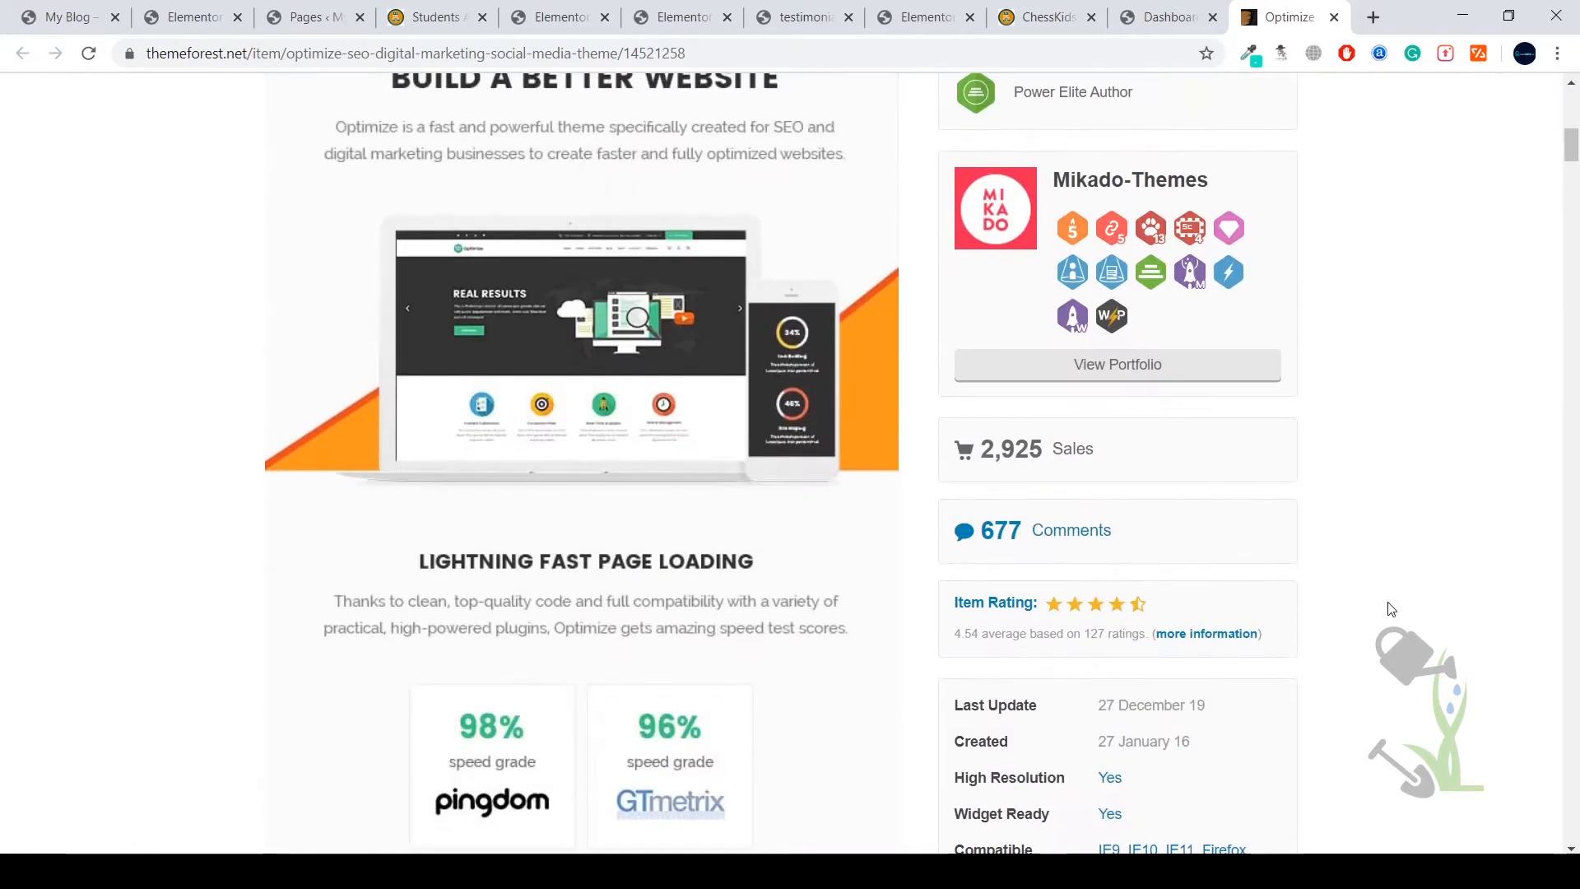
scroll(1390, 609, down, 1)
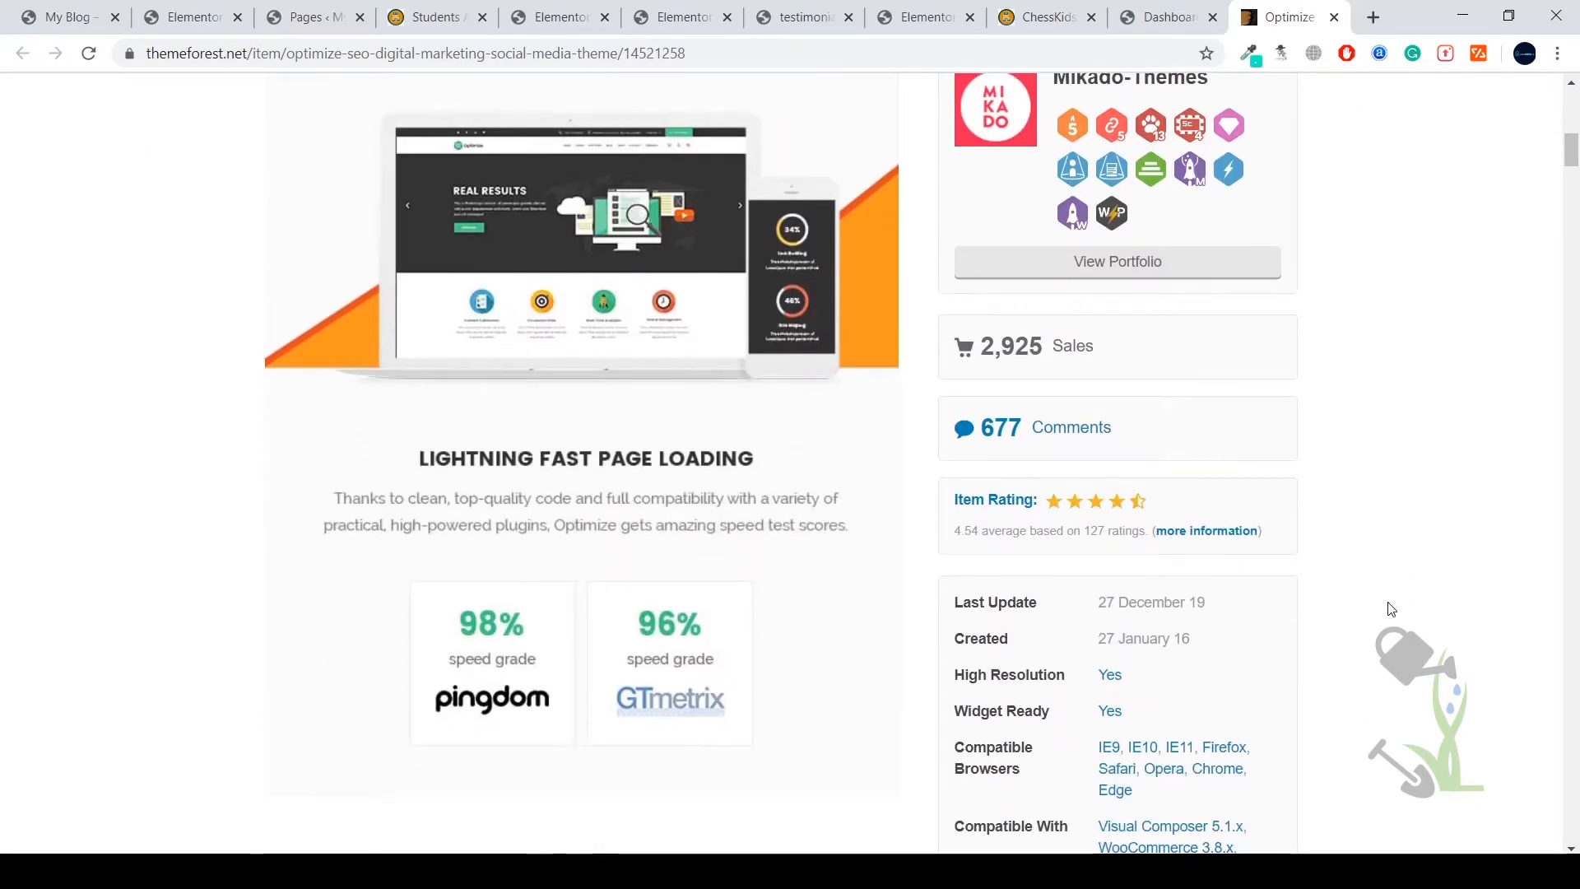
scroll(1391, 609, down, 5)
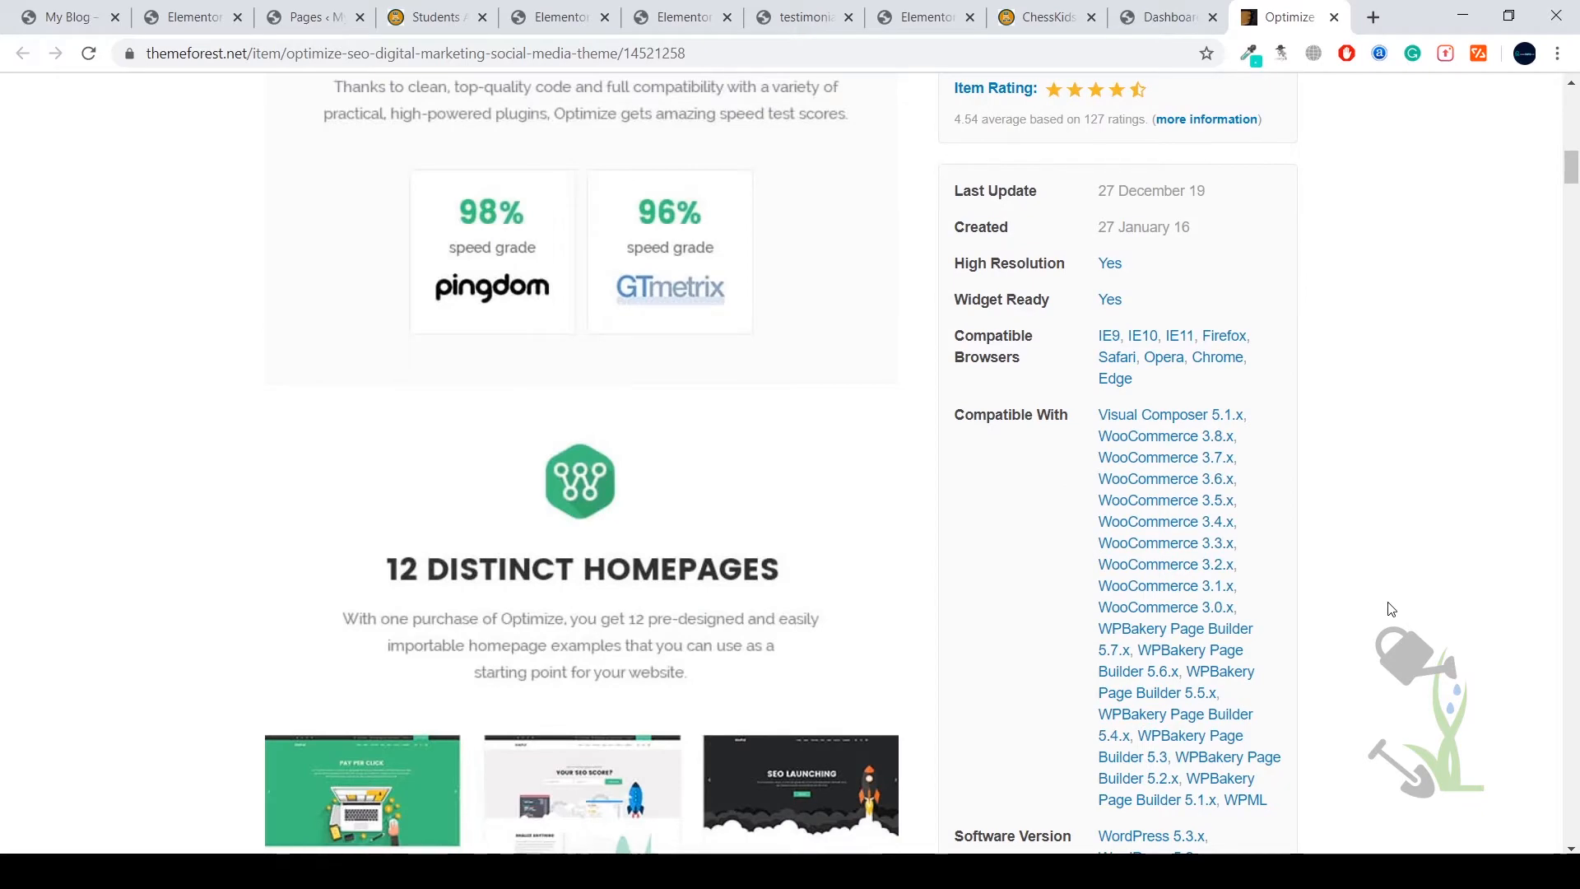
scroll(1370, 619, down, 3)
scroll(1370, 619, down, 3)
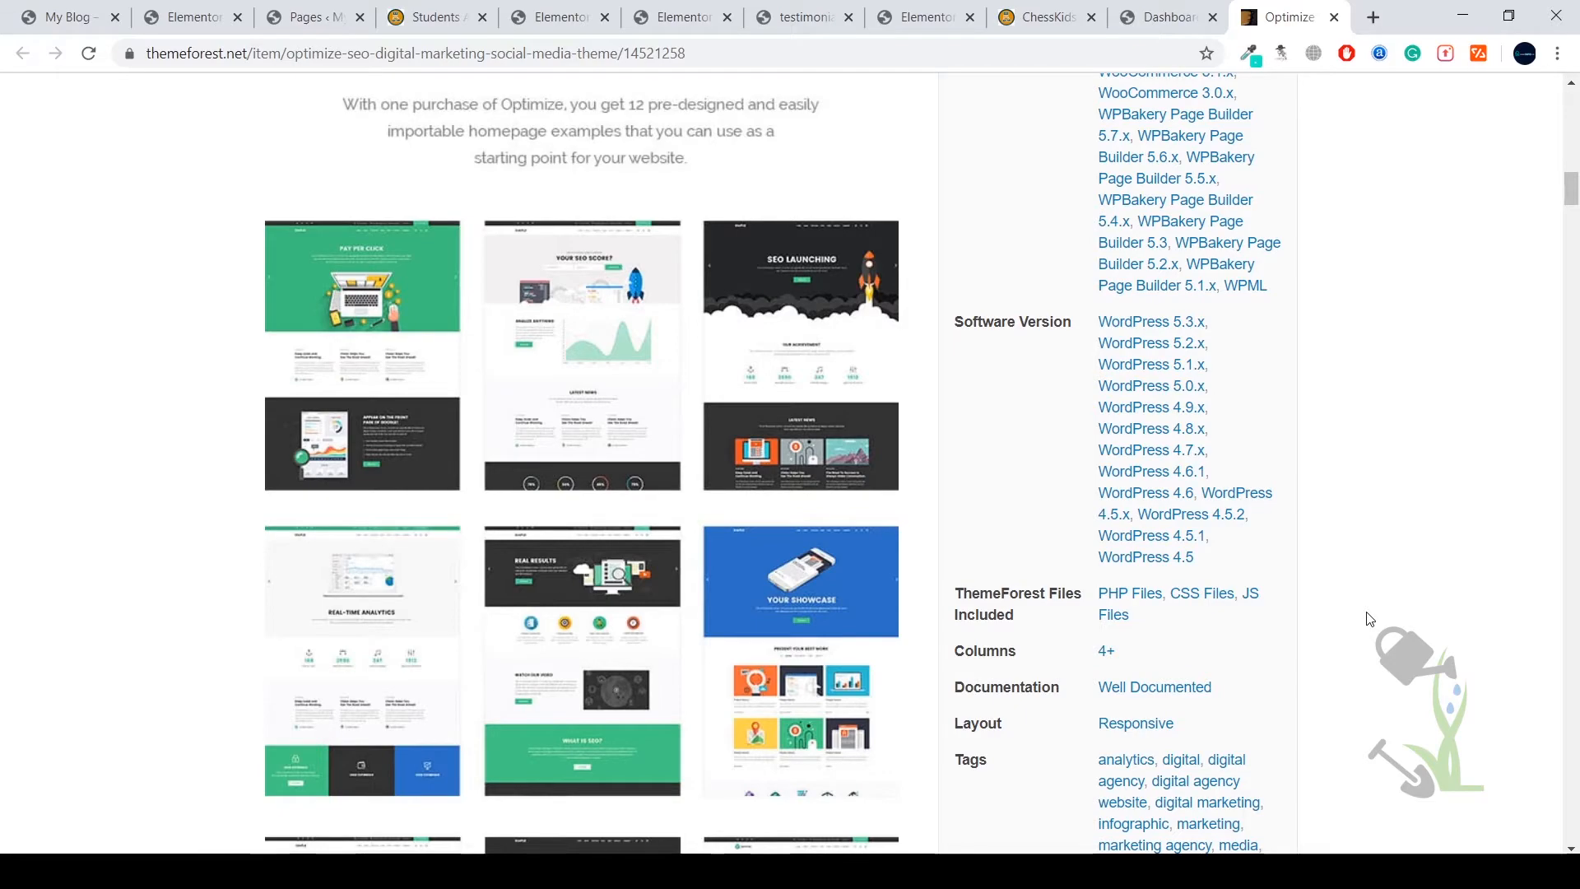
scroll(1369, 619, down, 10)
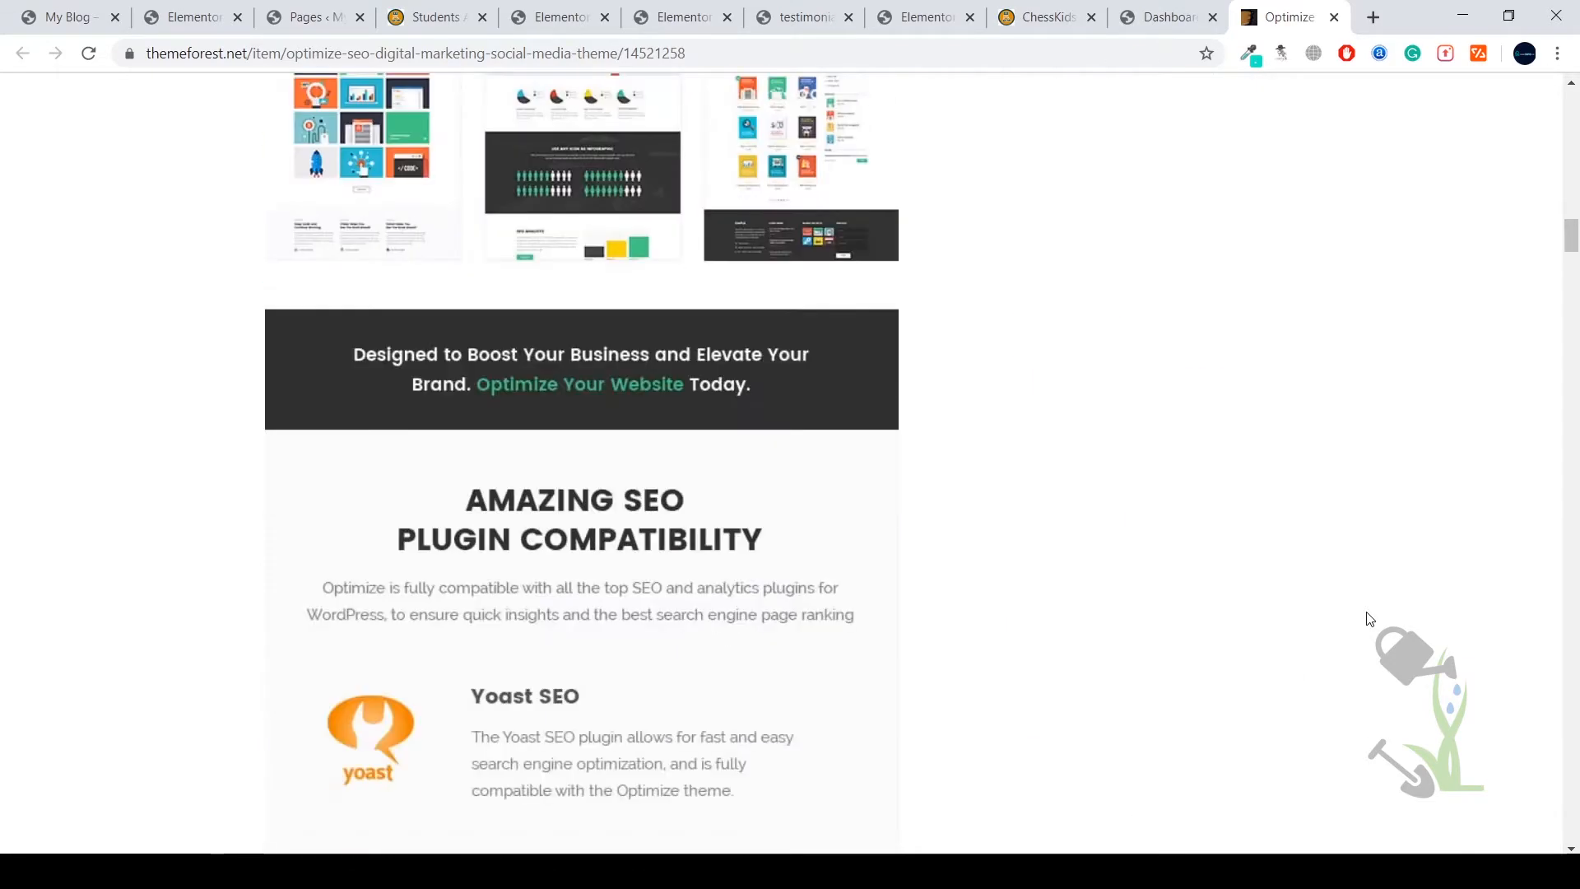
scroll(1369, 619, up, 20)
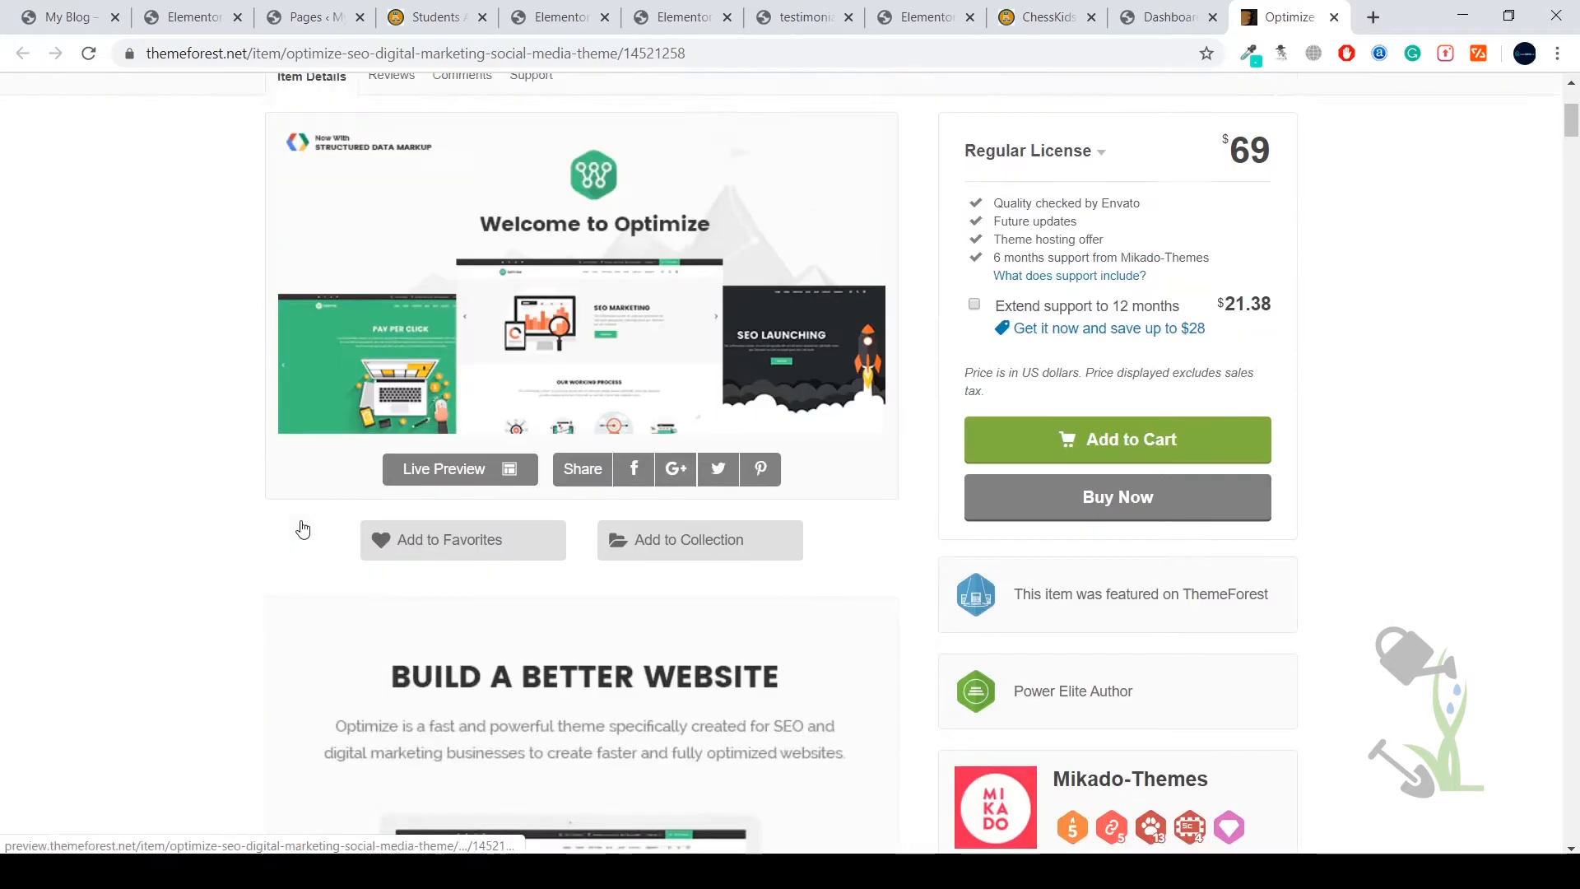
Step: Open the Optimize theme's live preview and look over the available demo homepages
scroll(303, 528, up, 2)
click(418, 591)
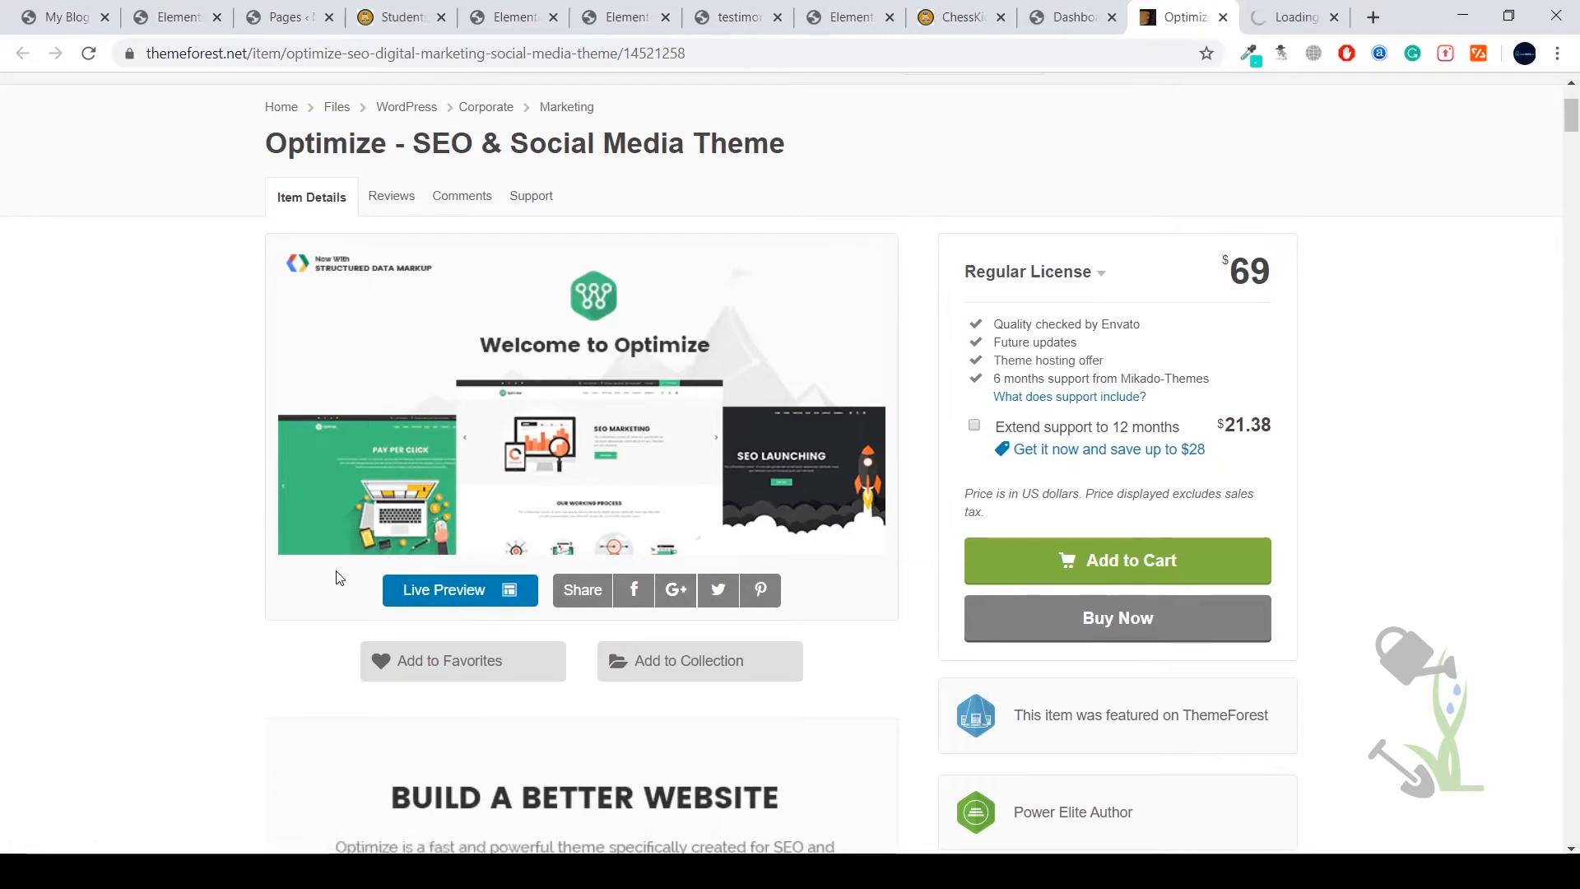
click(1274, 10)
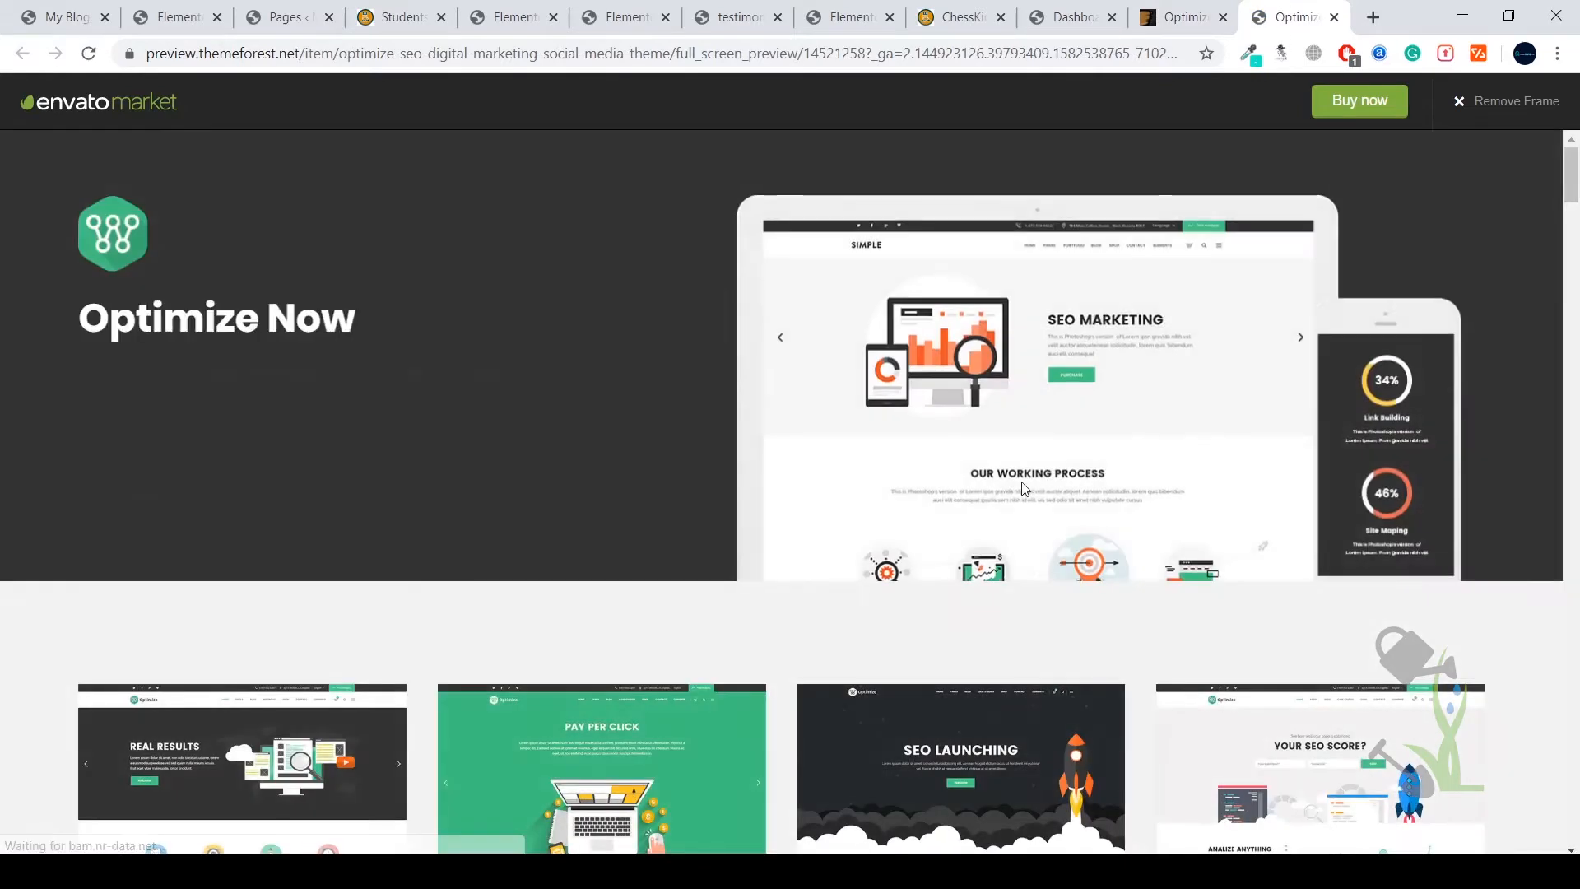
scroll(759, 603, down, 3)
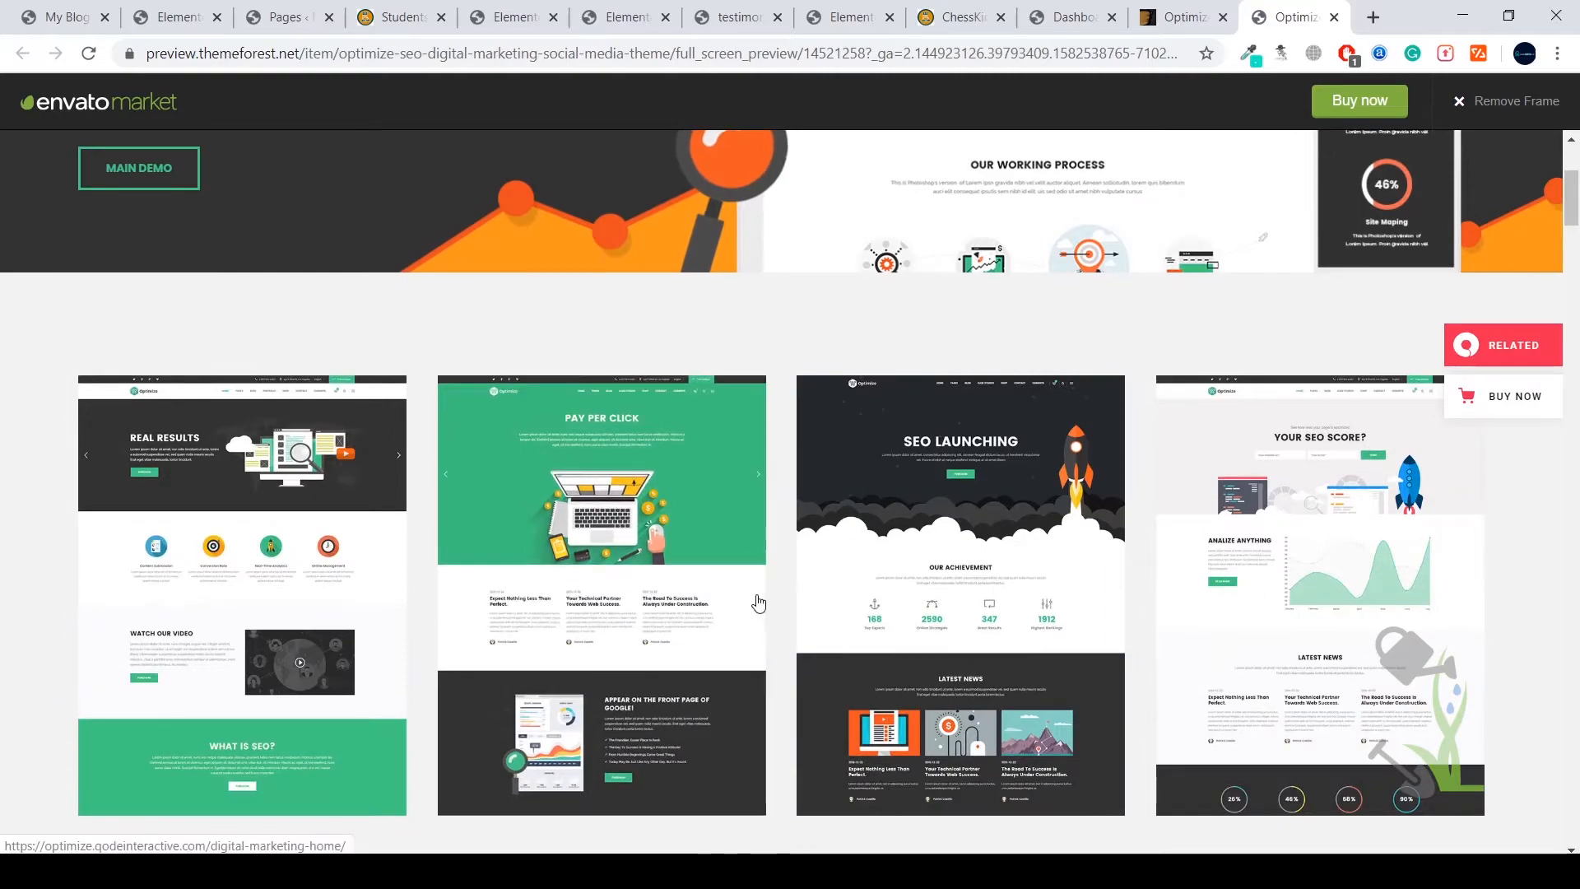
scroll(576, 617, down, 5)
scroll(554, 582, up, 4)
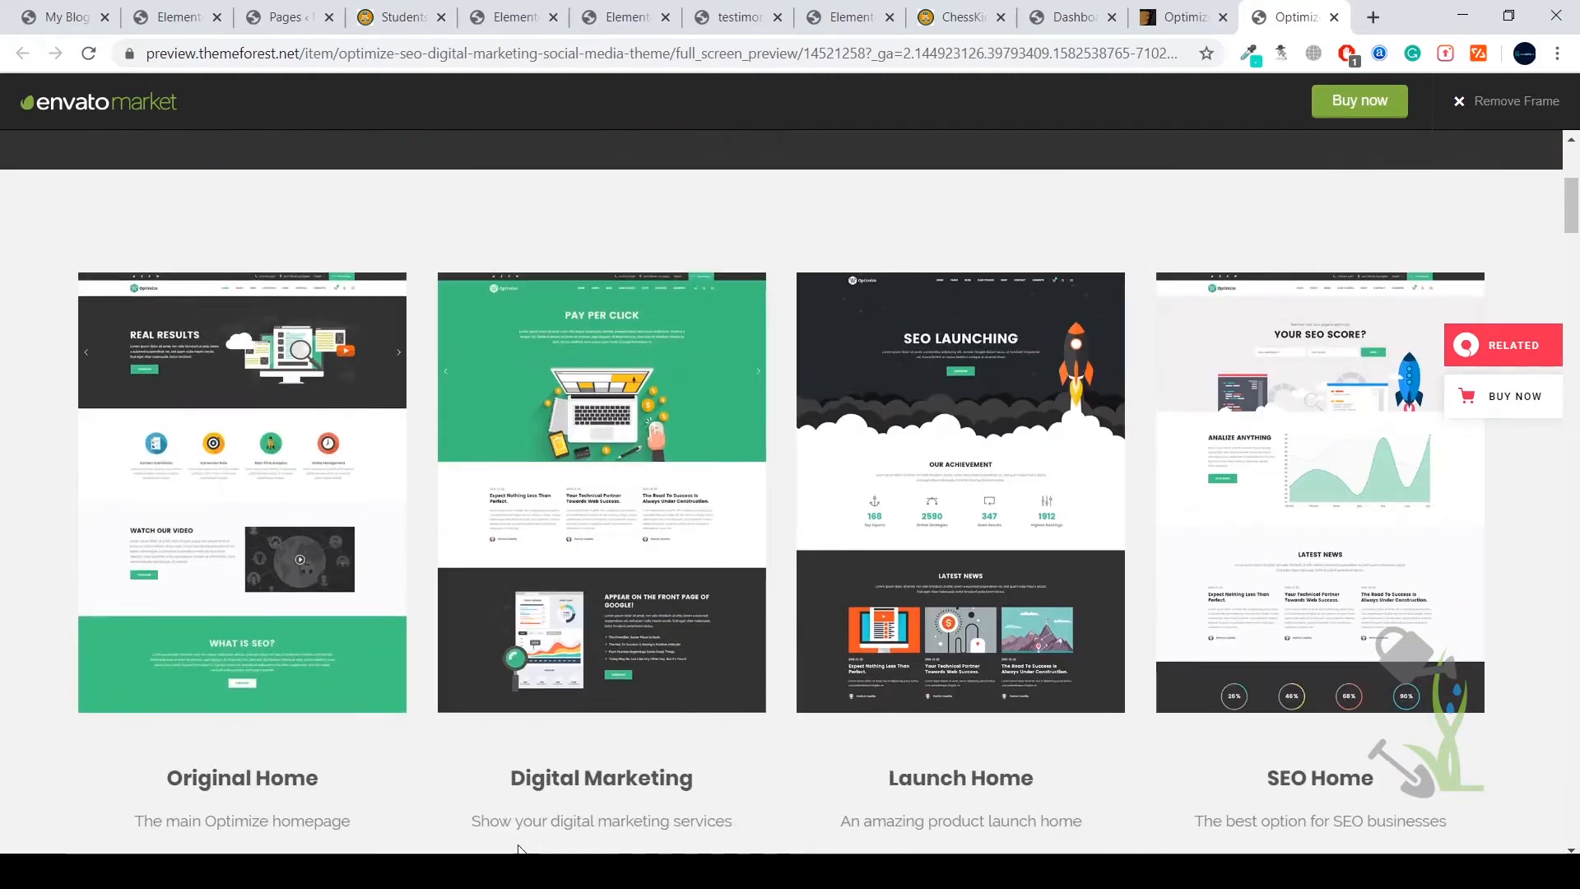
Step: Open the Original Home demo of the Optimize theme in its own tab
click(262, 498)
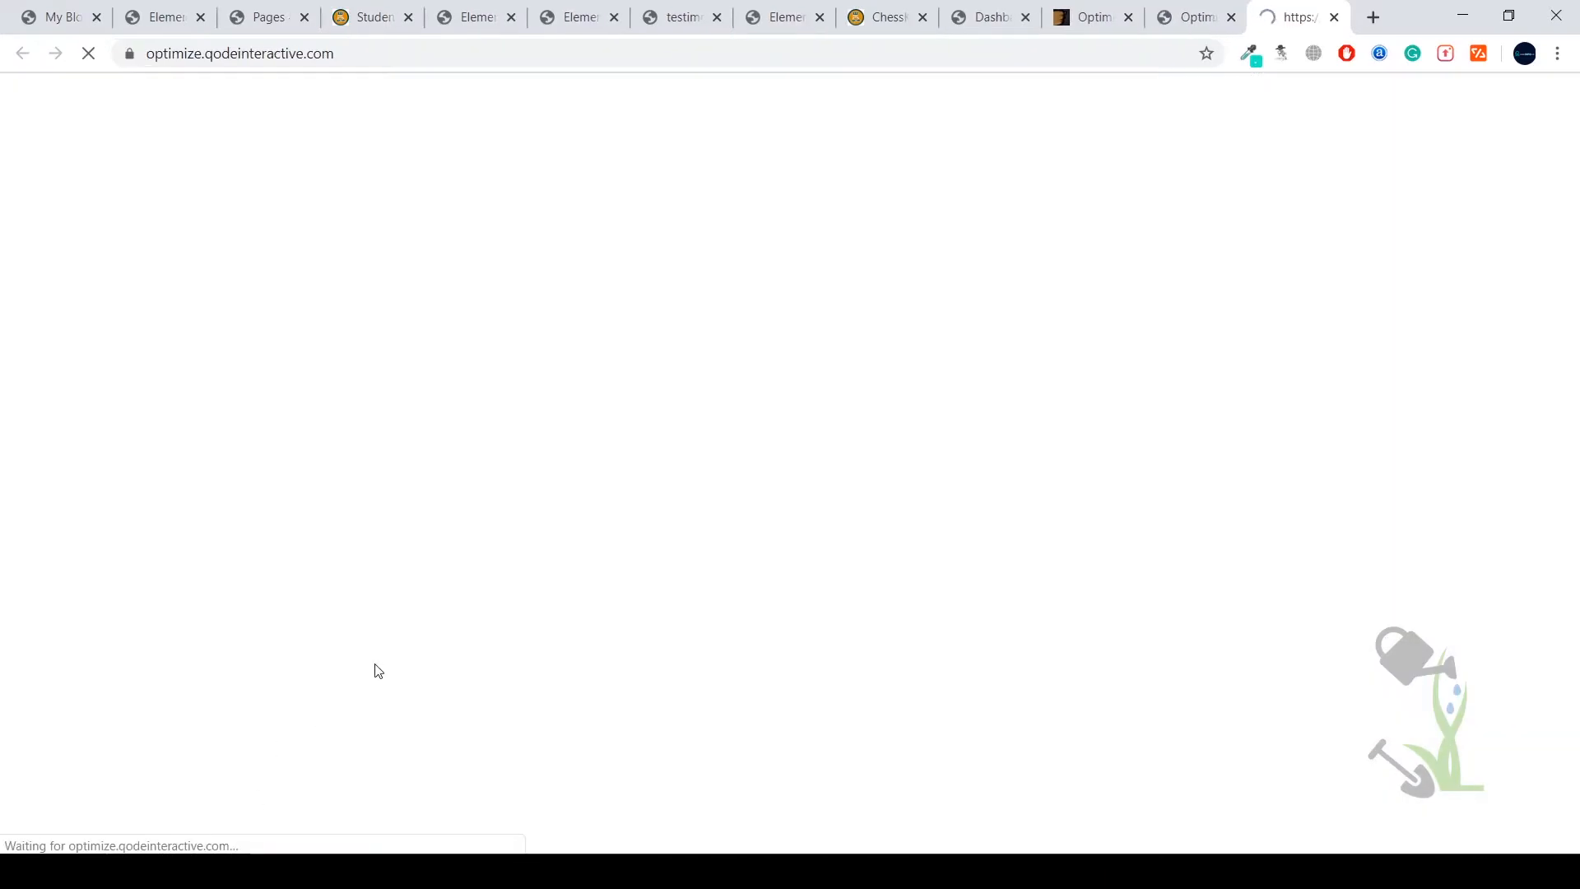
click(1235, 6)
click(1319, 6)
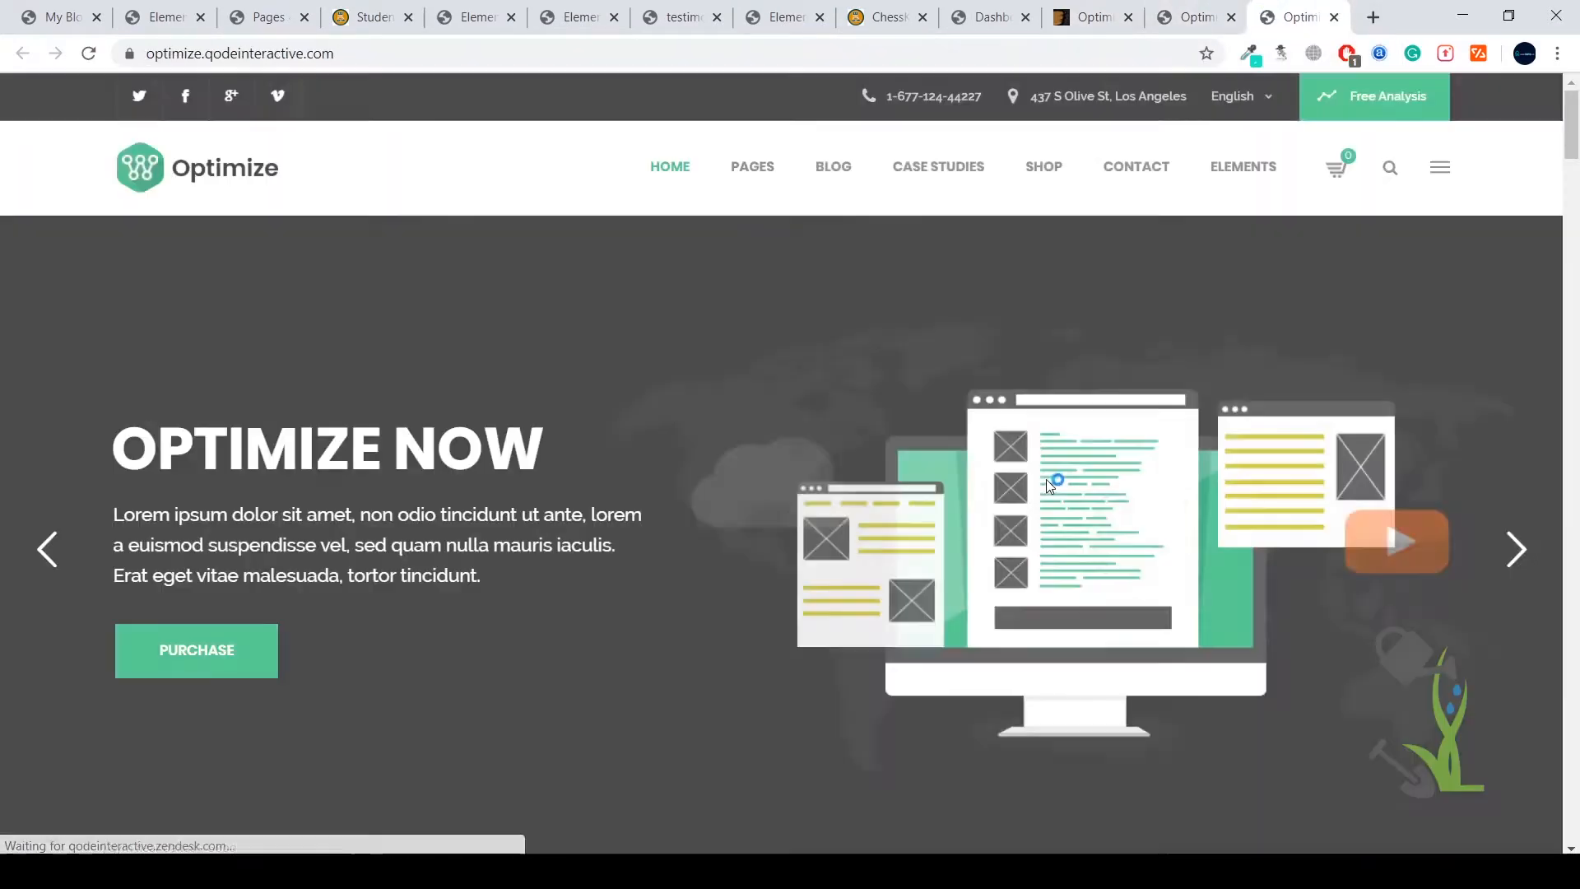
Step: Examine the Original Home demo's sections from the hero slider down to Our Working Process, minimizing the live chat window
scroll(1045, 479, down, 12)
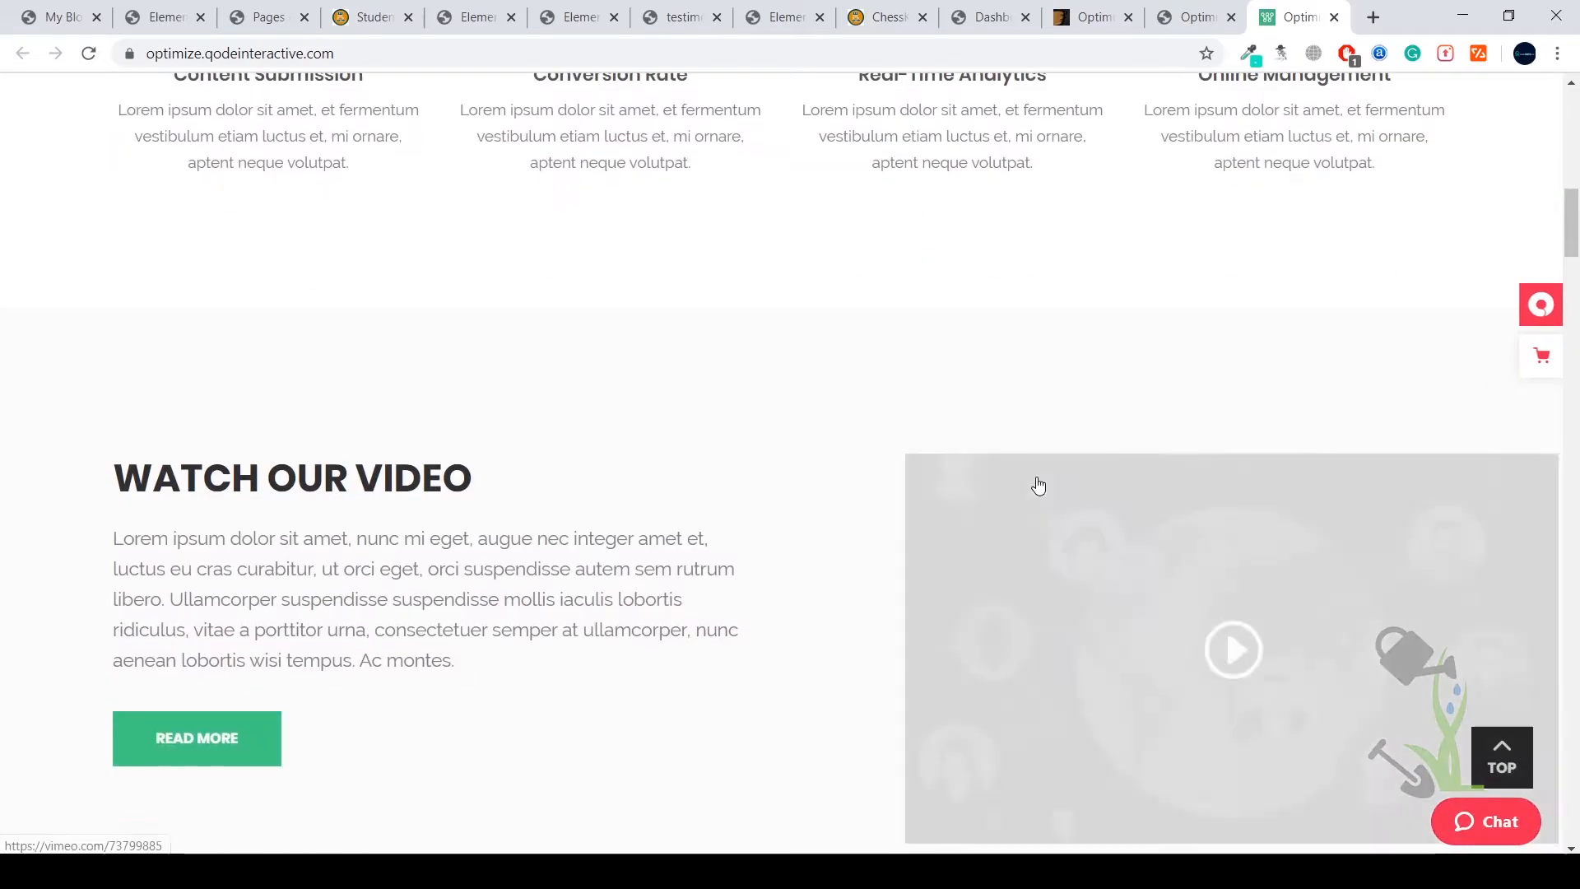
scroll(1039, 486, down, 5)
scroll(976, 472, up, 10)
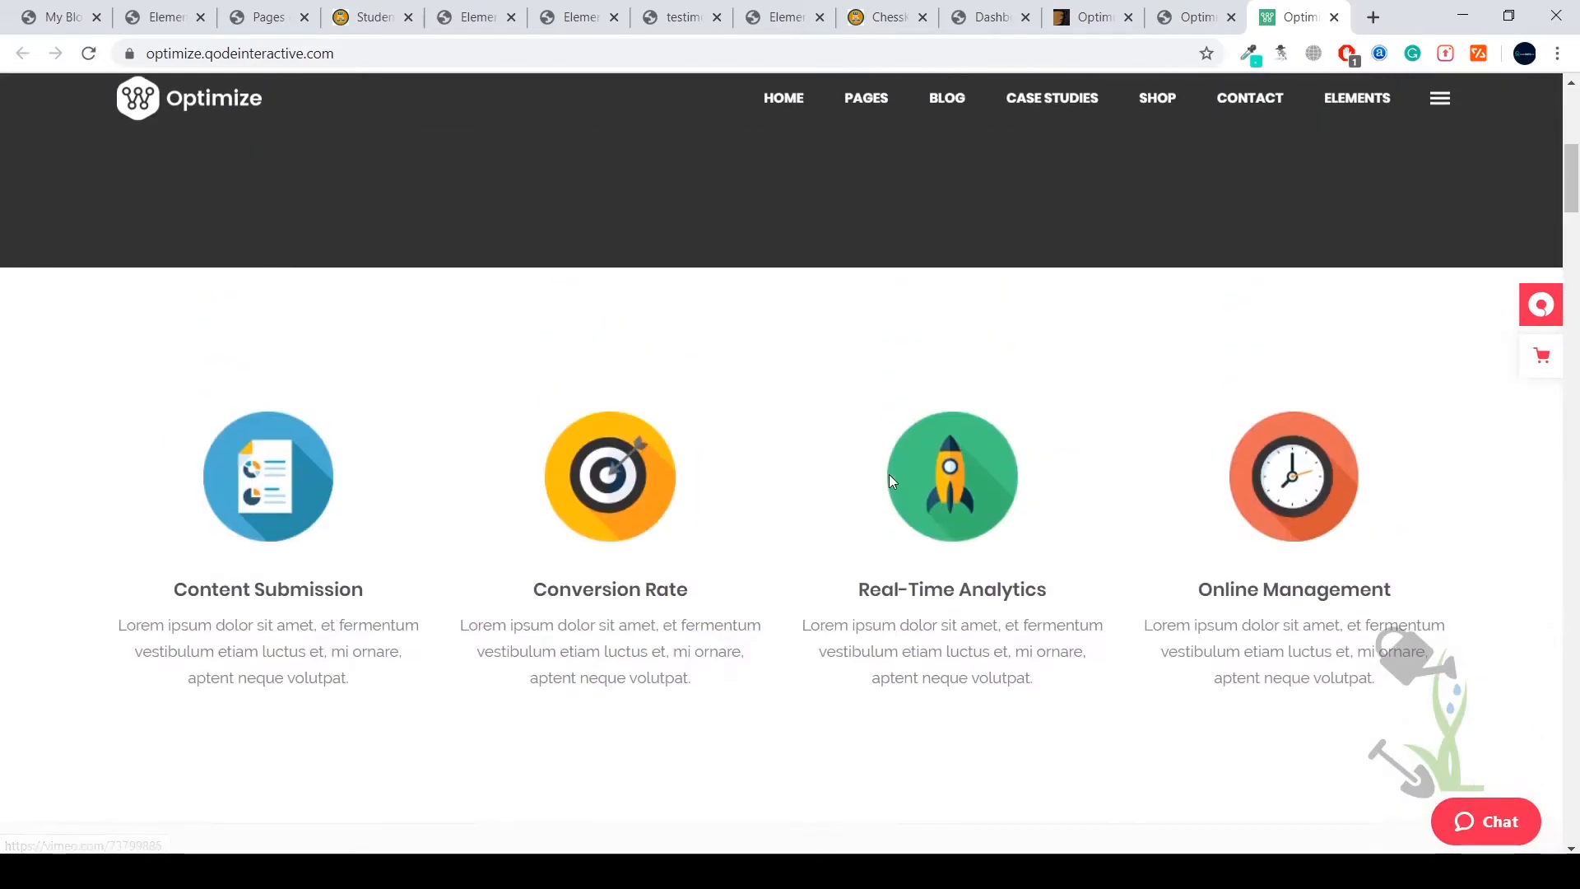
scroll(889, 482, up, 7)
scroll(916, 477, down, 12)
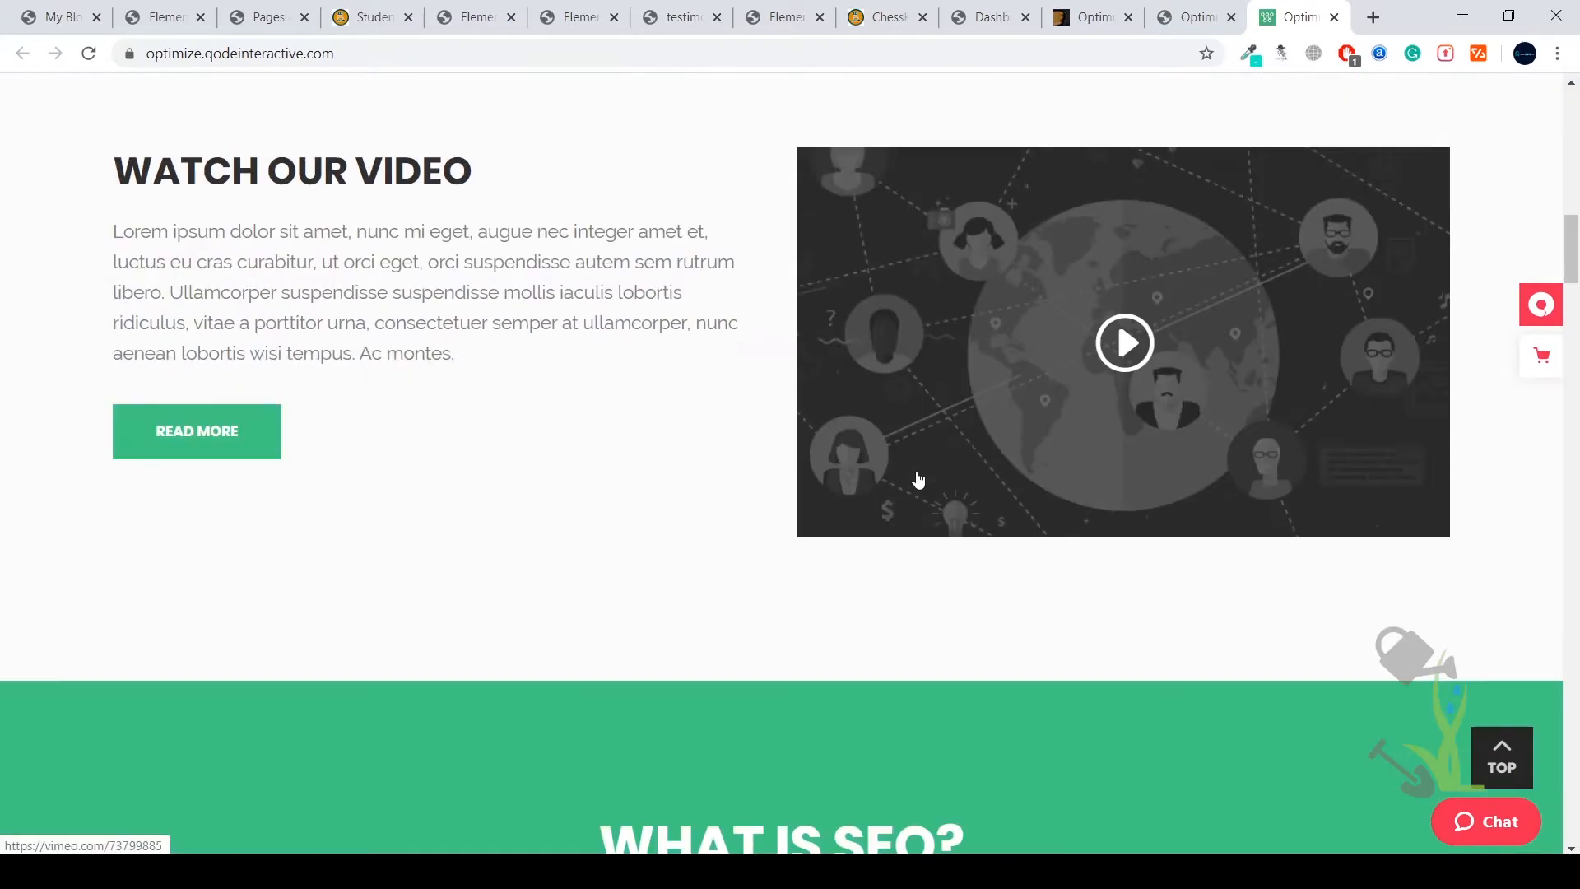
scroll(918, 479, down, 15)
scroll(916, 470, up, 6)
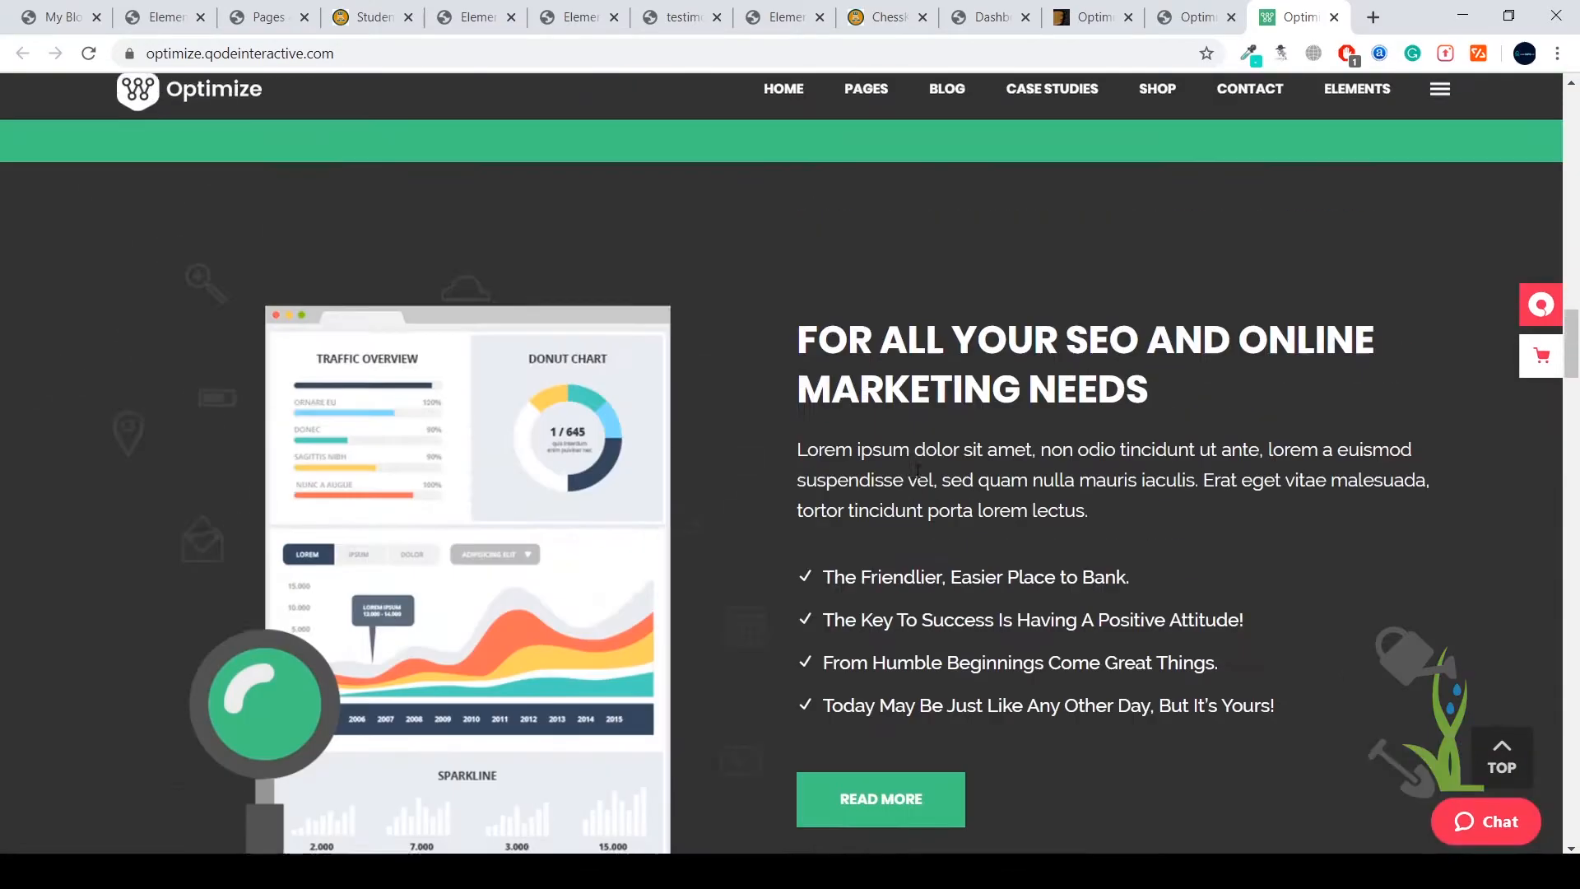
scroll(917, 471, up, 4)
scroll(917, 471, up, 10)
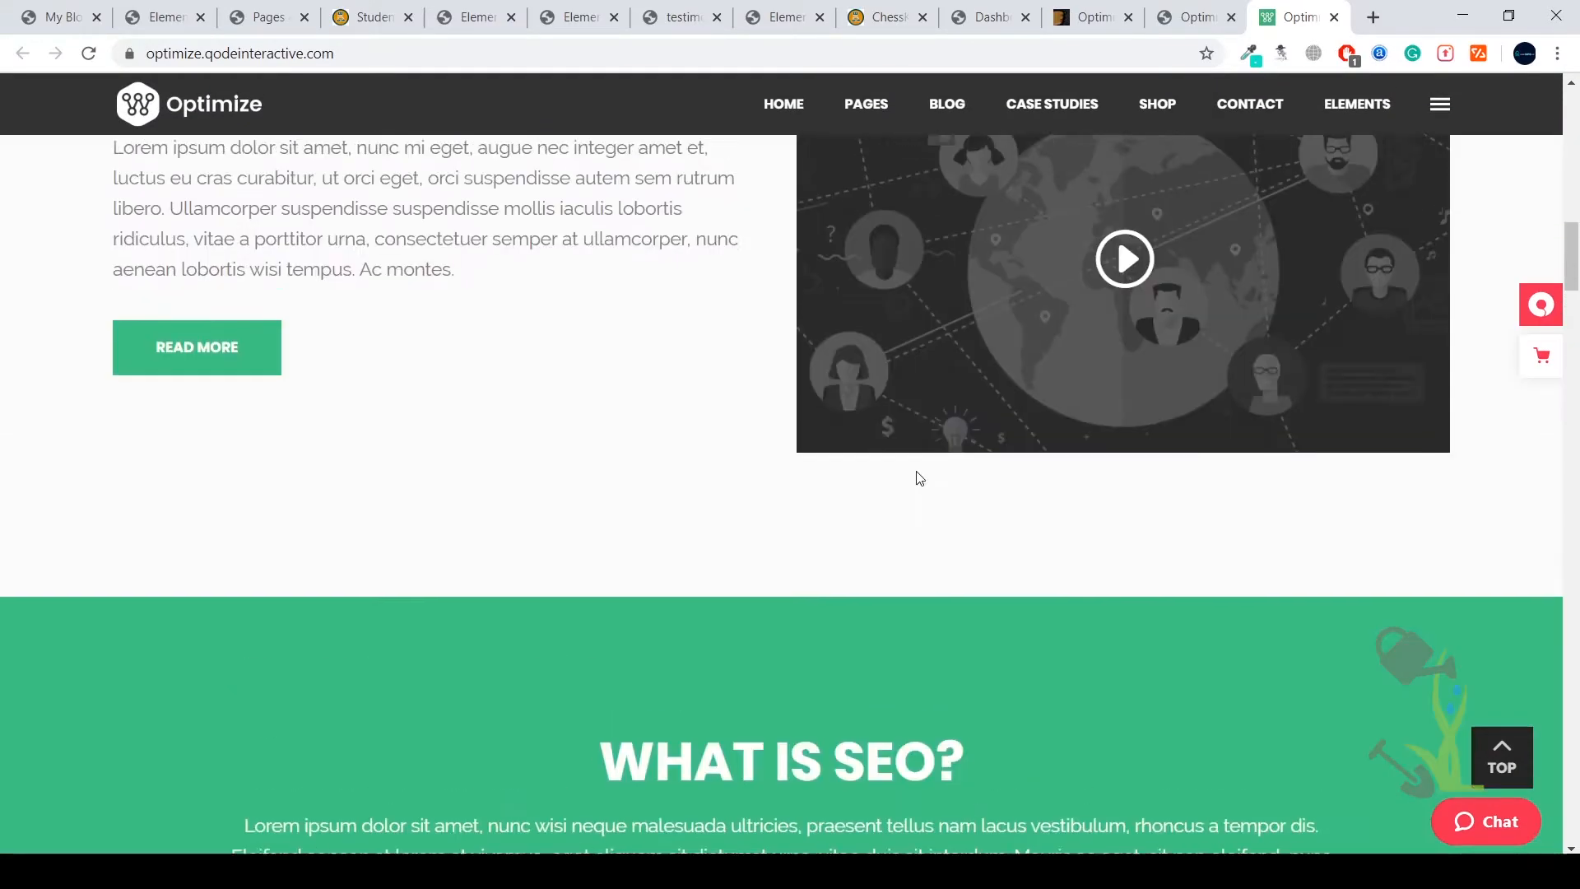
scroll(919, 477, up, 7)
scroll(918, 479, down, 5)
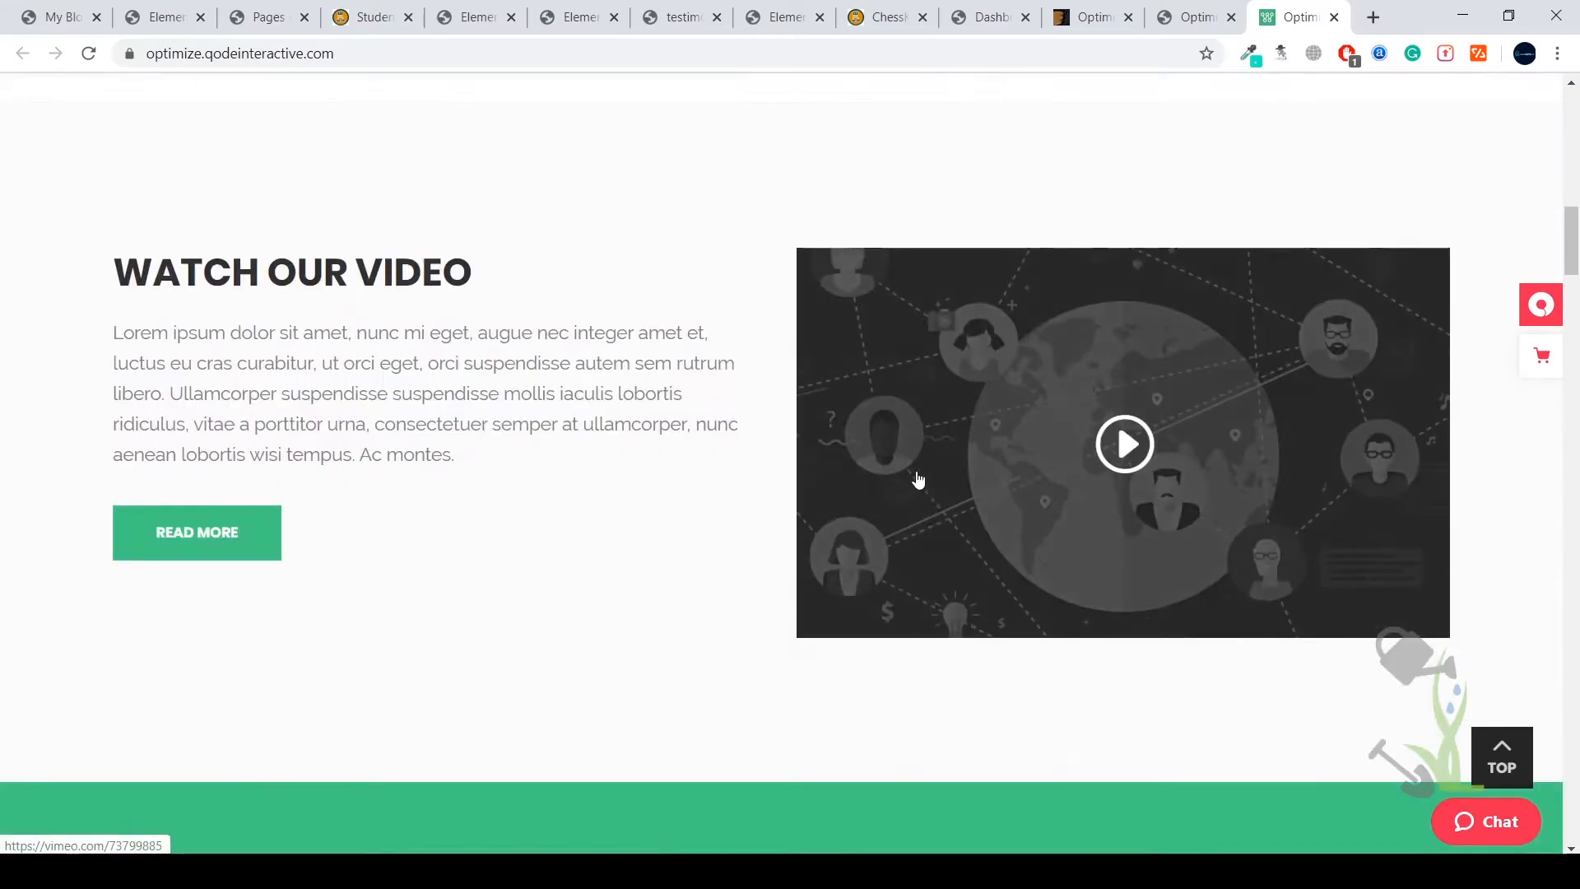
scroll(918, 479, down, 10)
scroll(917, 475, down, 5)
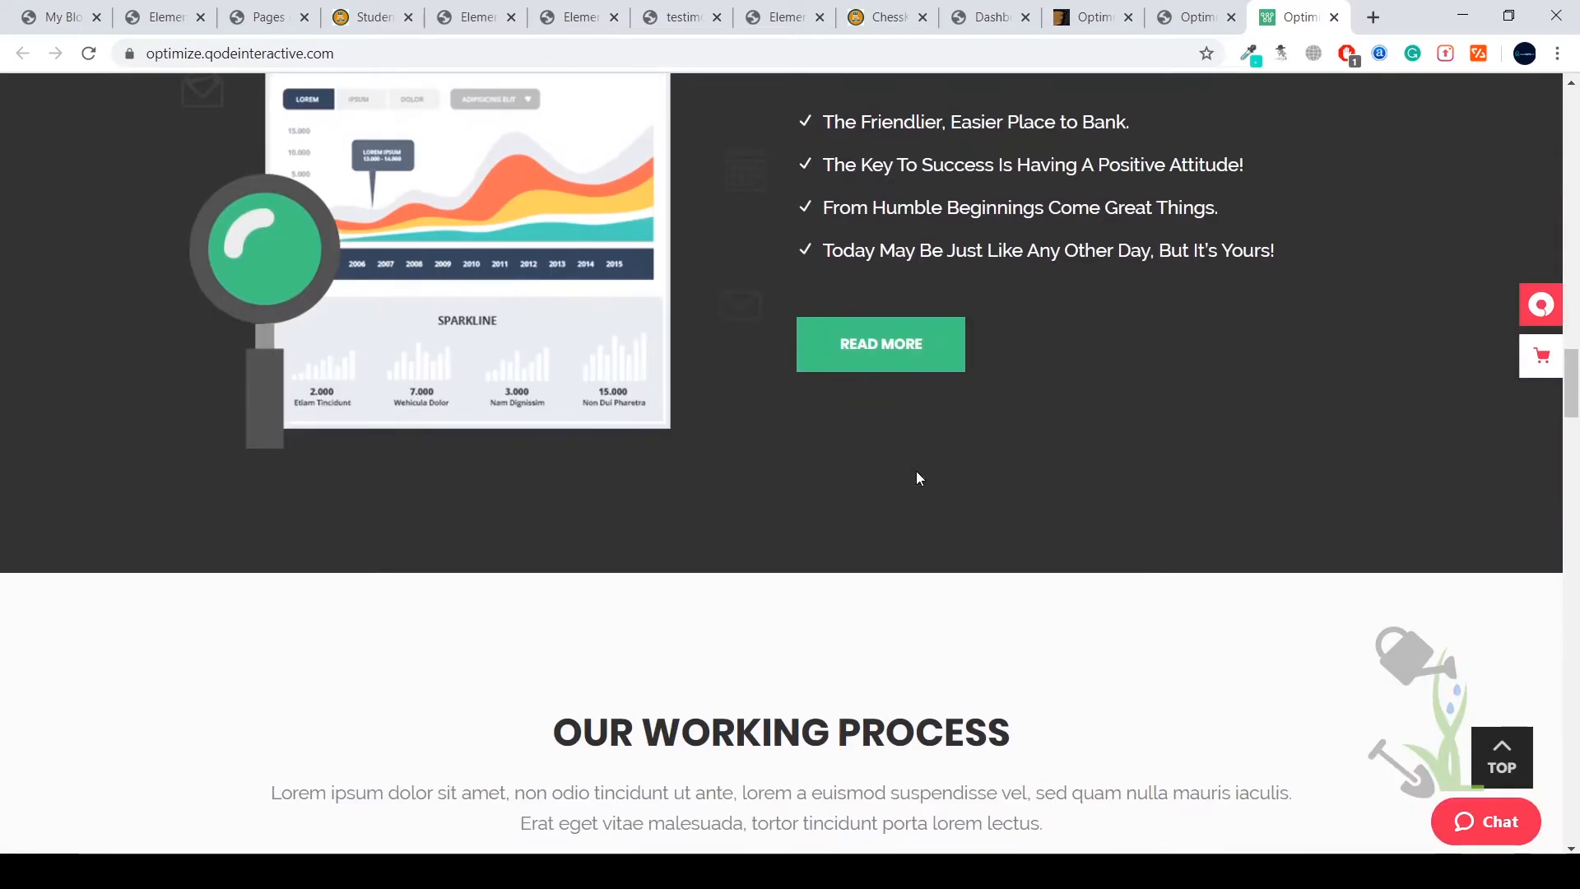
scroll(860, 514, down, 5)
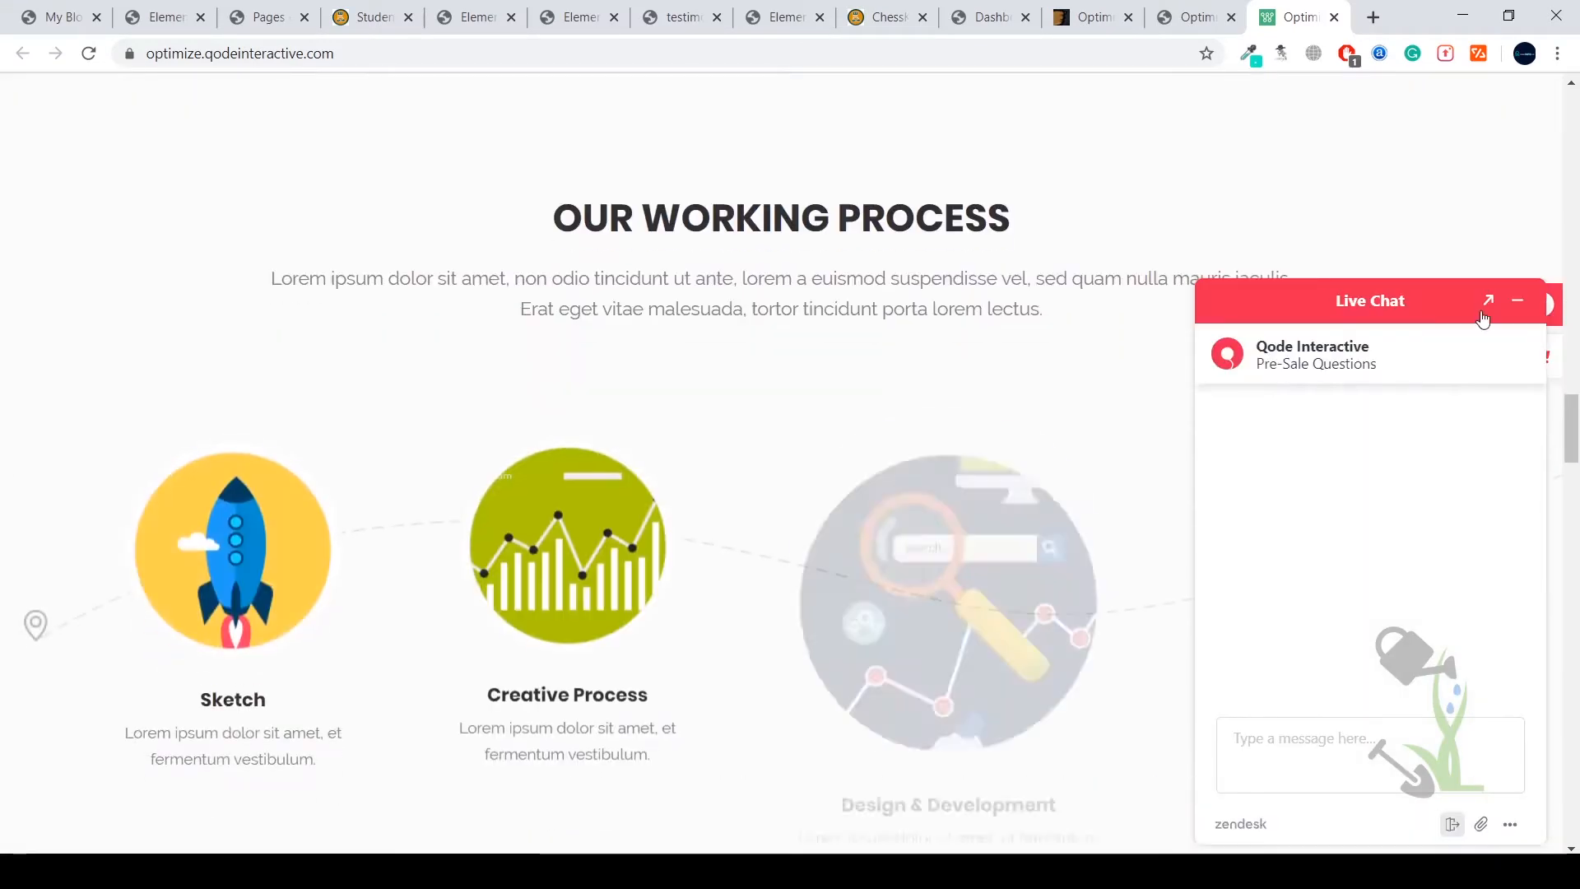
click(1517, 300)
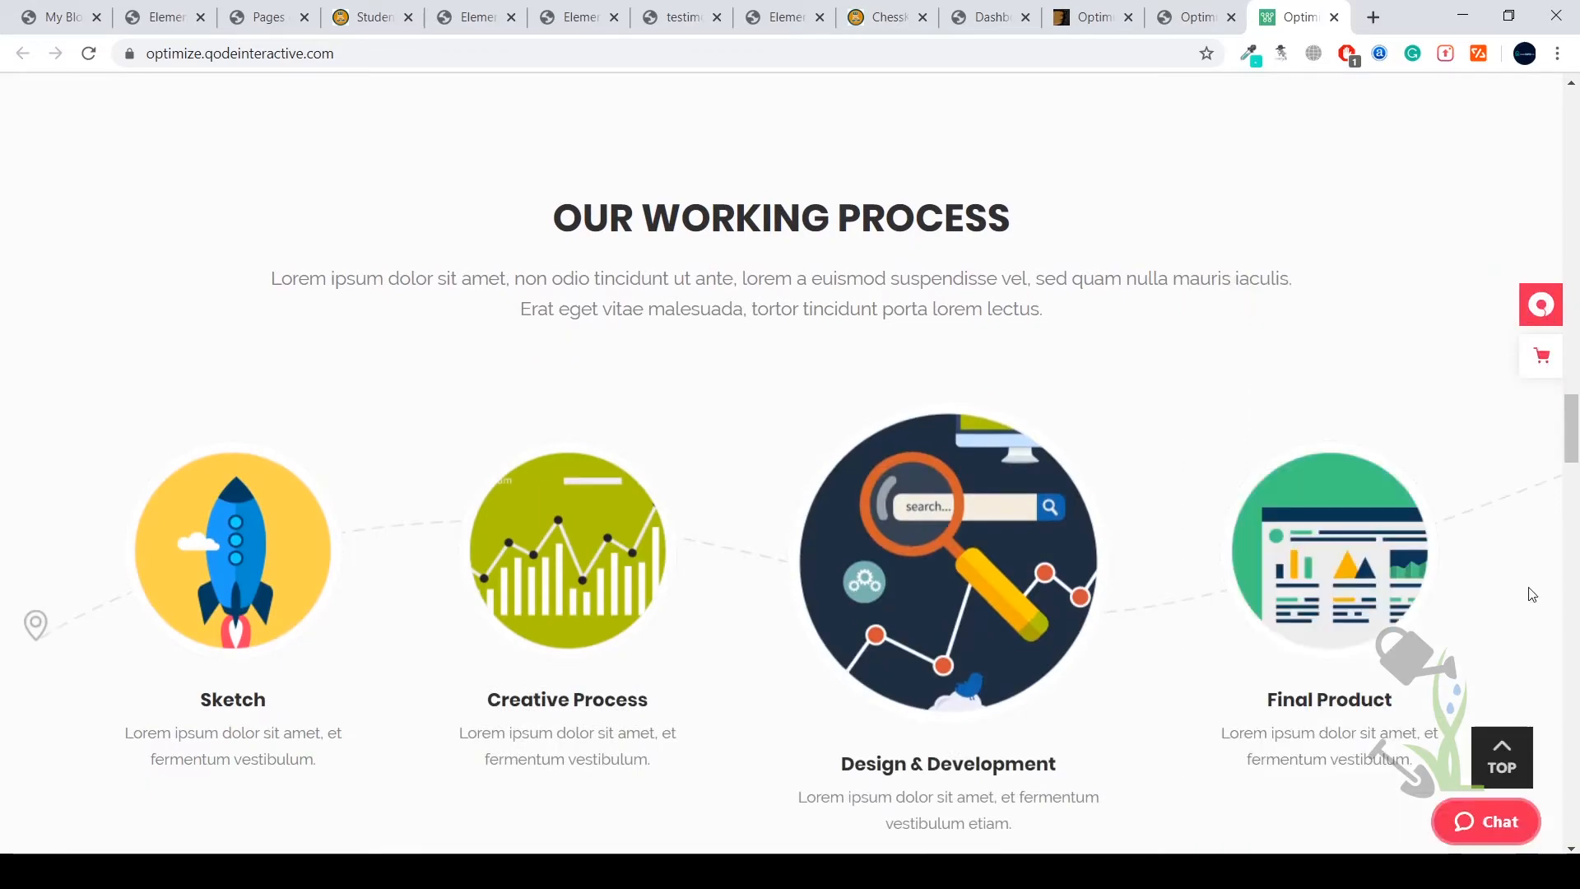
scroll(873, 658, down, 3)
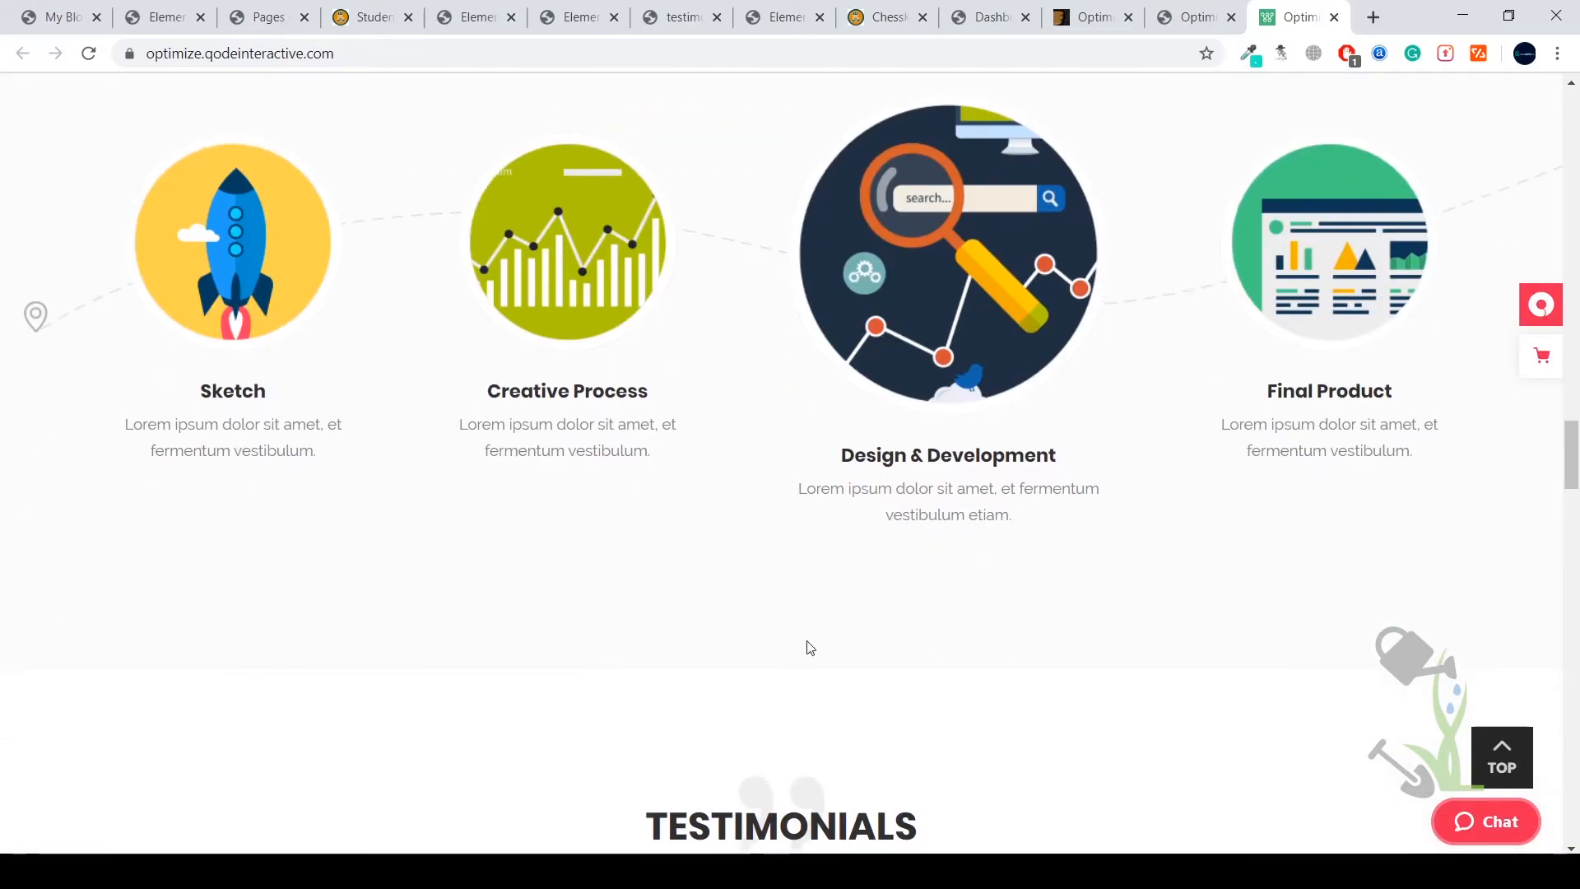
scroll(807, 647, up, 20)
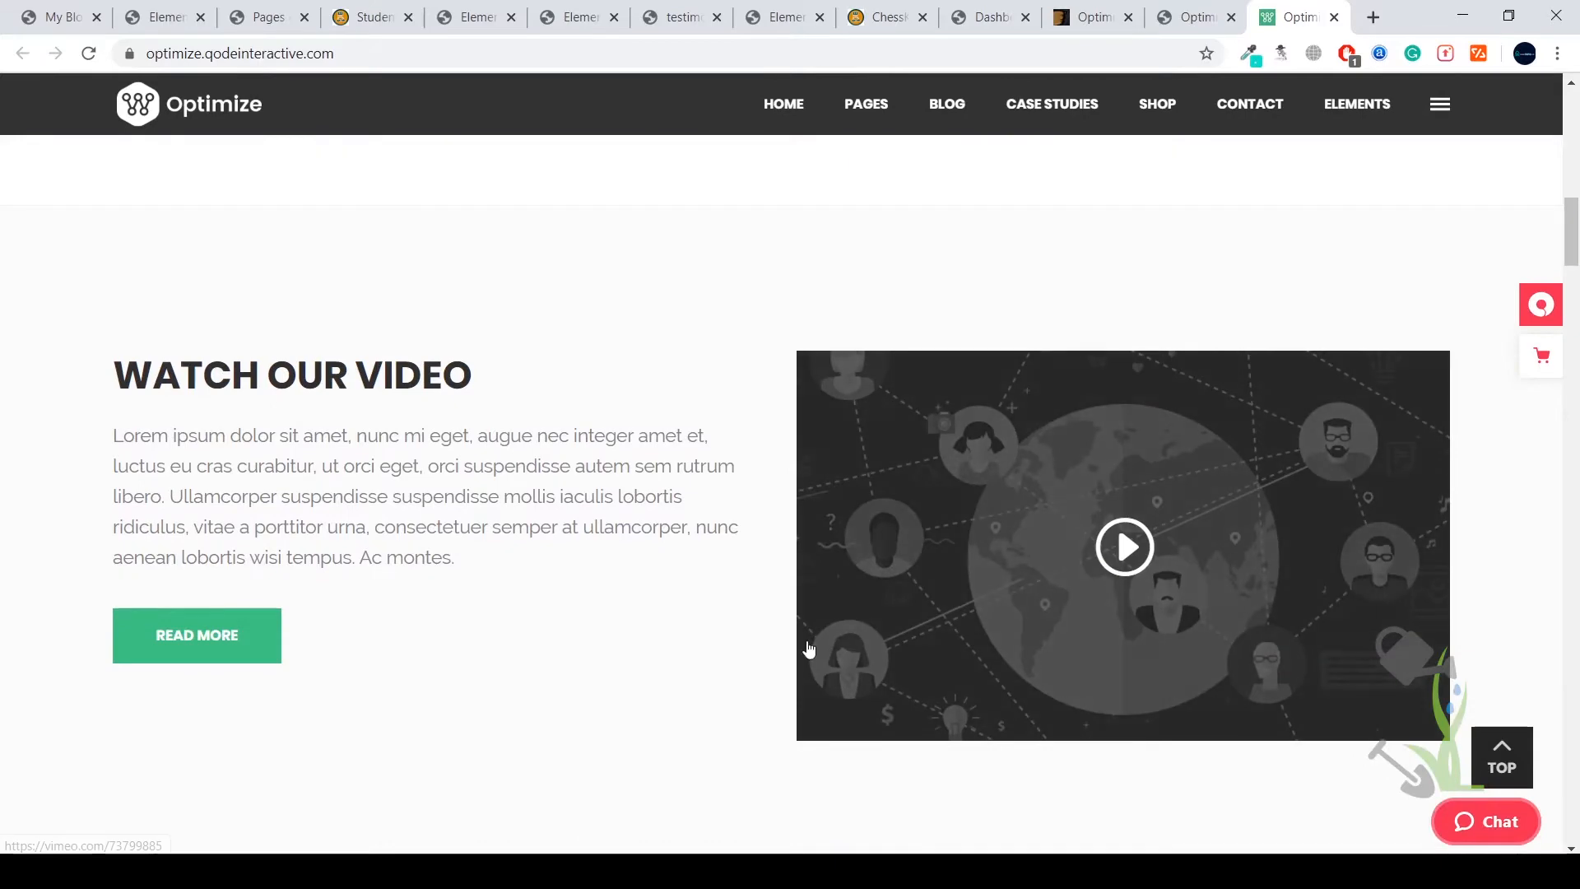
scroll(806, 647, up, 10)
scroll(806, 650, down, 8)
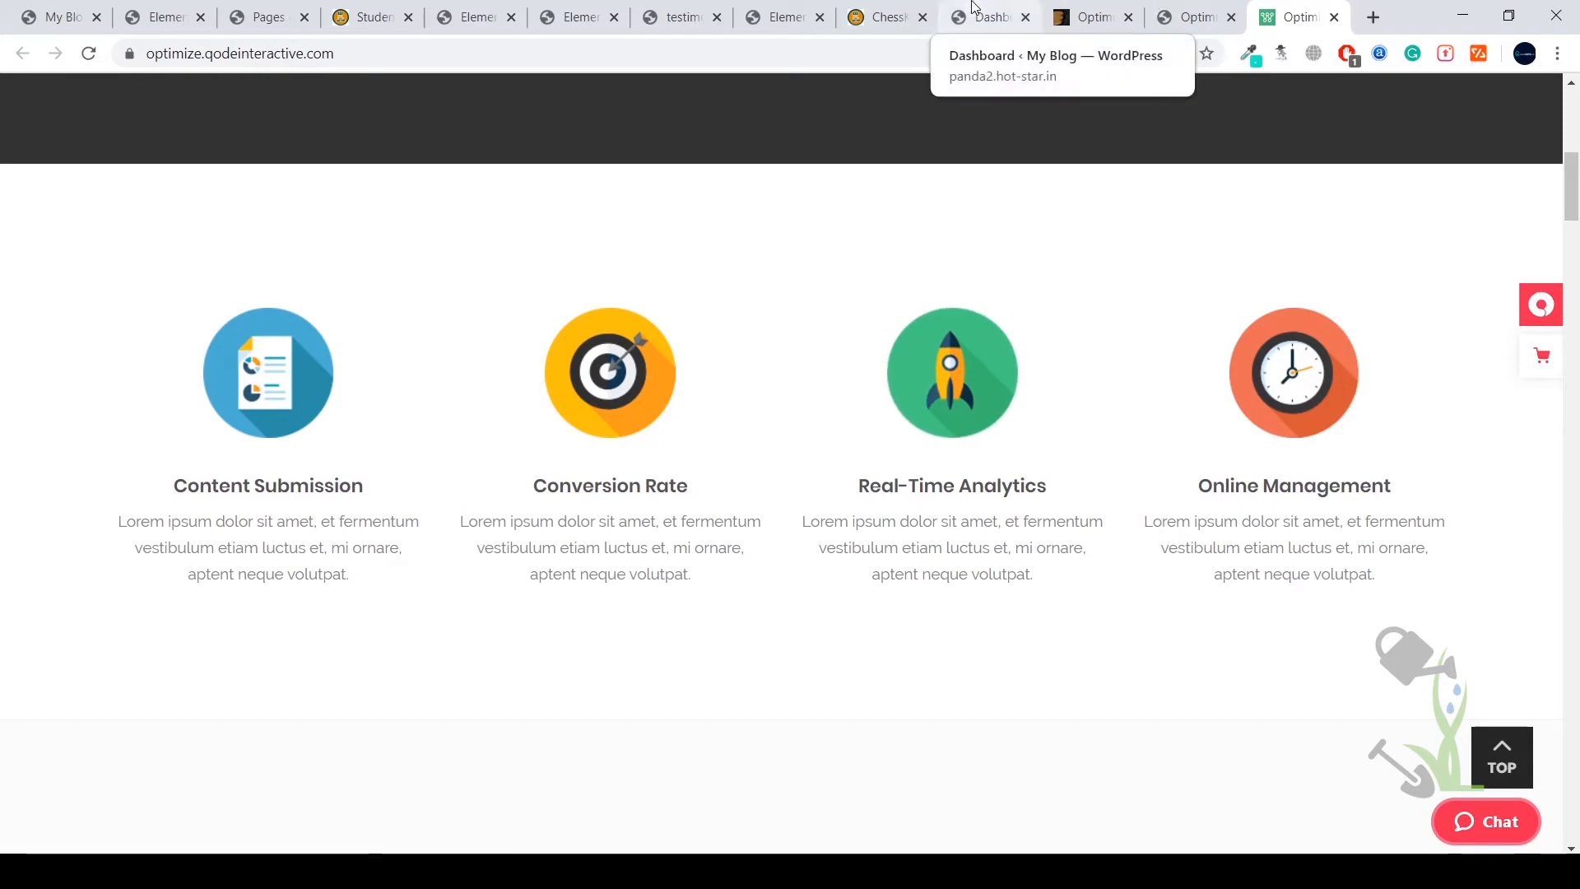
Step: Return to the Optimize theme's item page on ThemeForest
click(1090, 17)
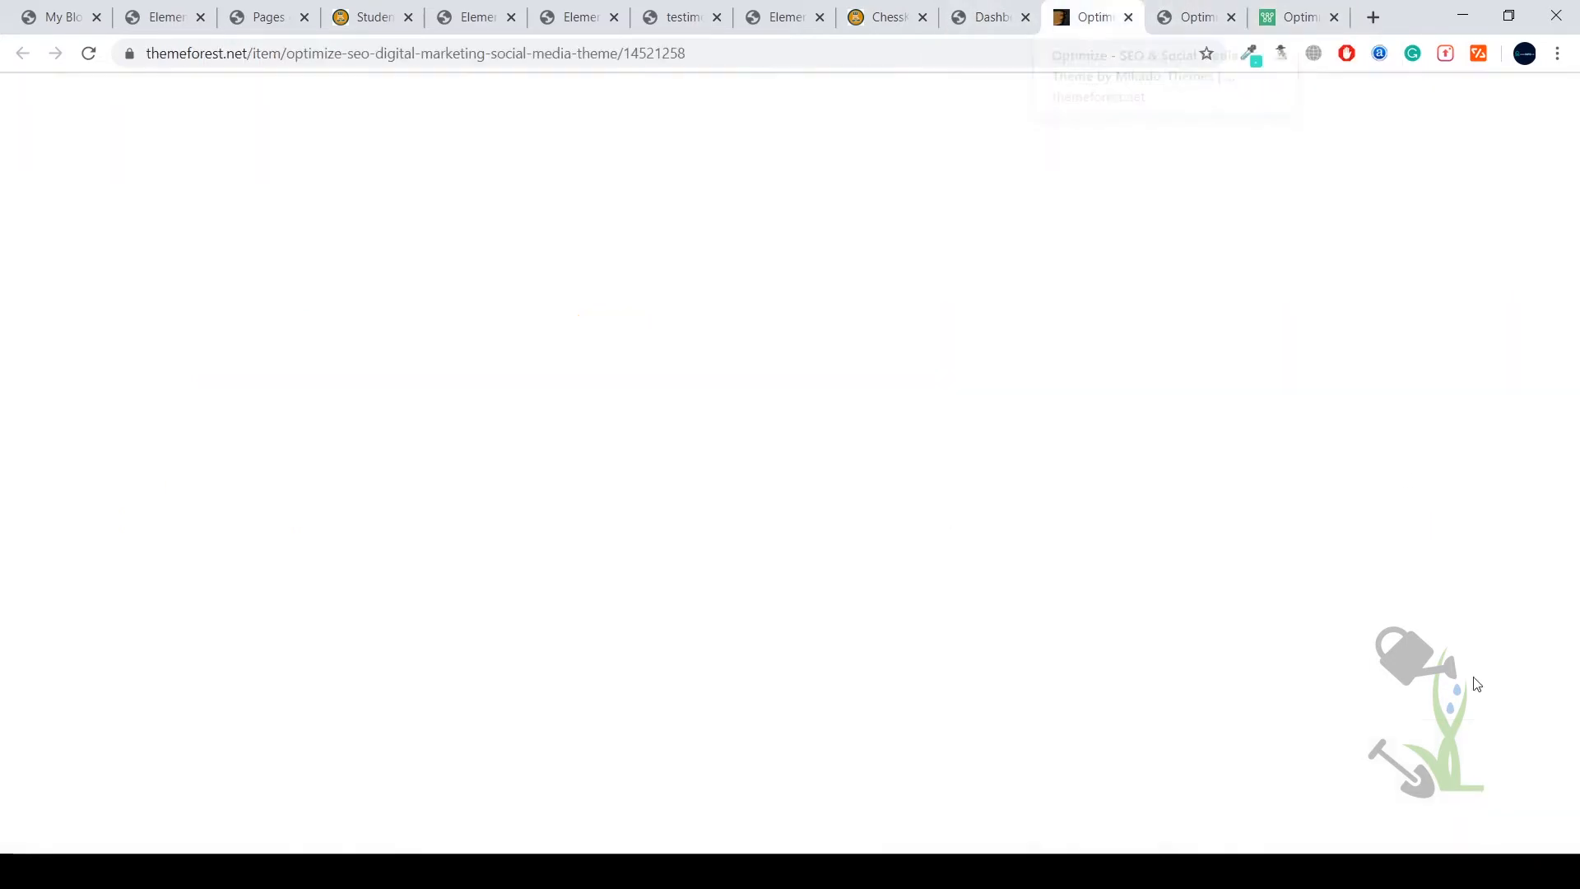
scroll(1404, 411, up, 3)
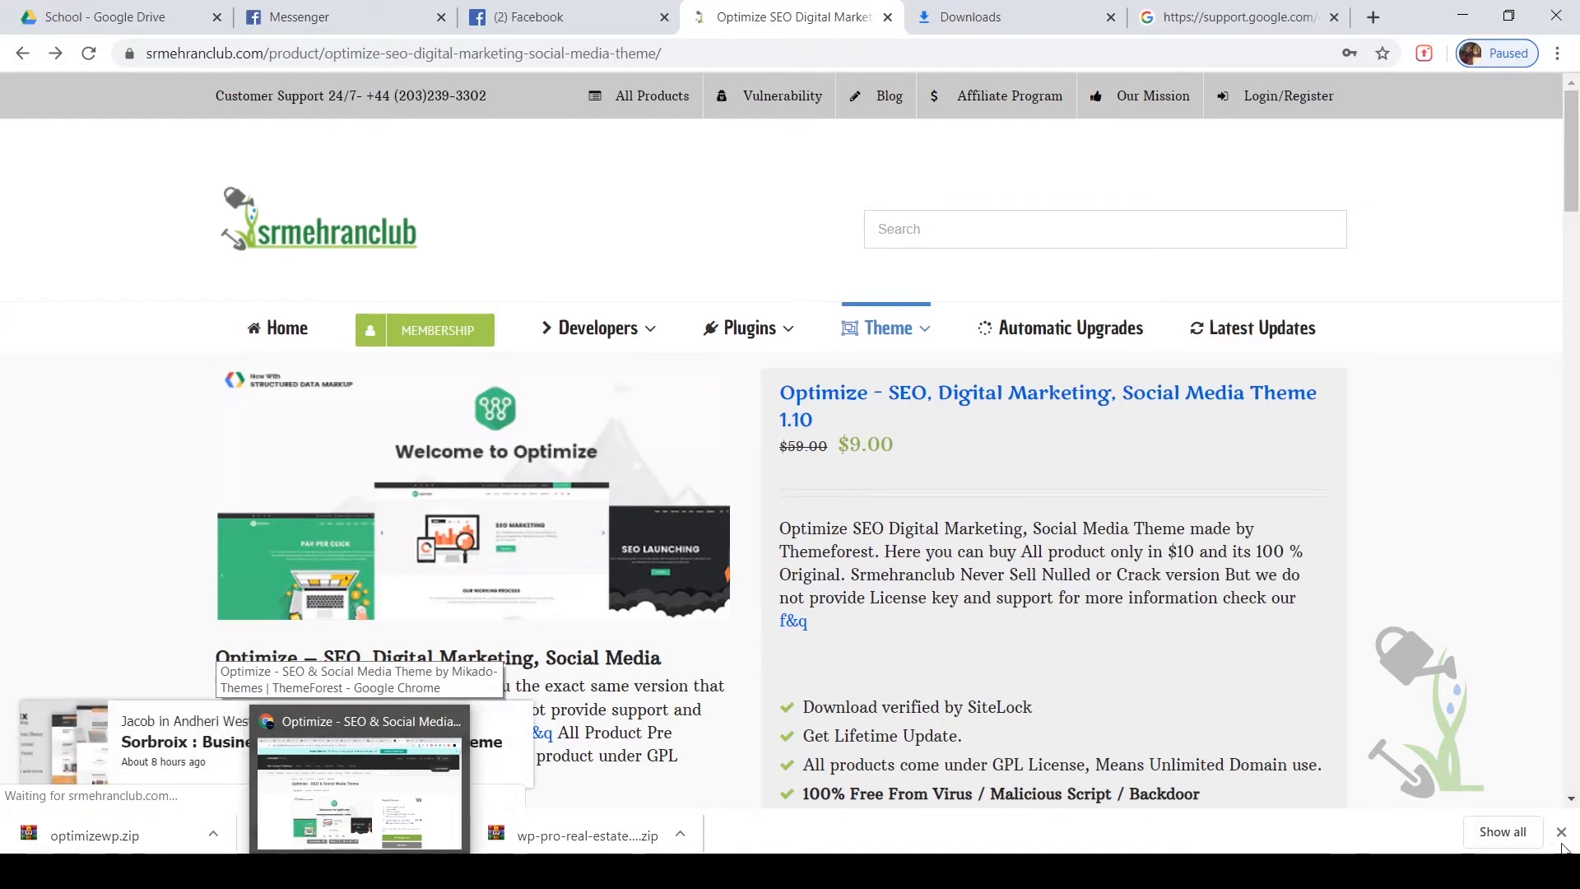
Step: Dismiss the downloads bar and review the Optimize theme's description, guarantees and purchase options on the srmehranclub product page
click(1561, 833)
scroll(774, 462, down, 3)
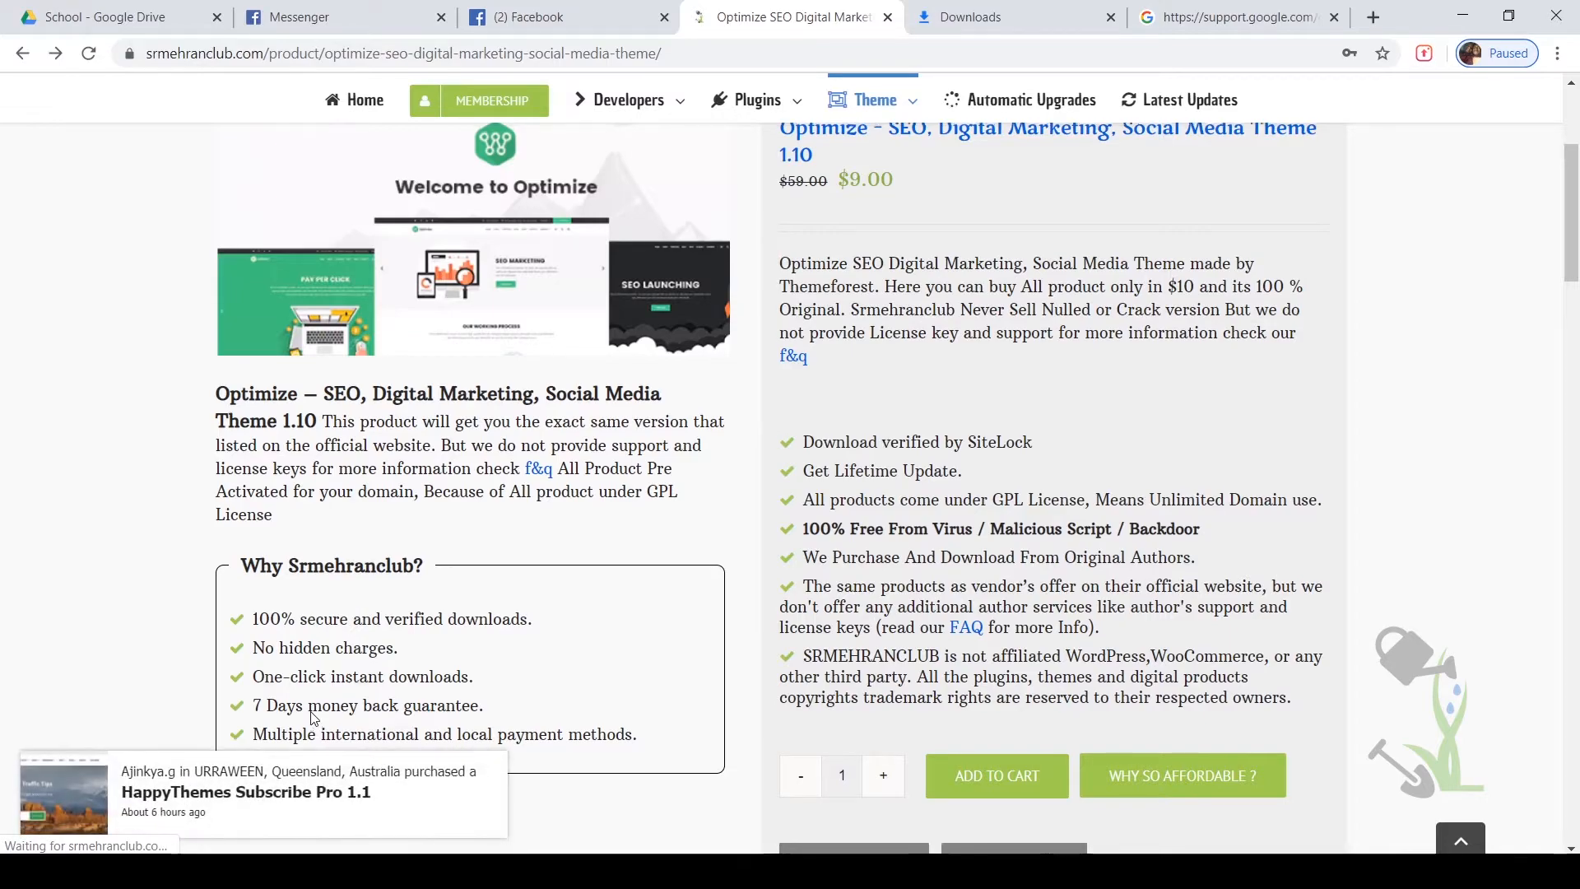
scroll(321, 719, up, 4)
scroll(326, 719, down, 6)
scroll(543, 650, up, 4)
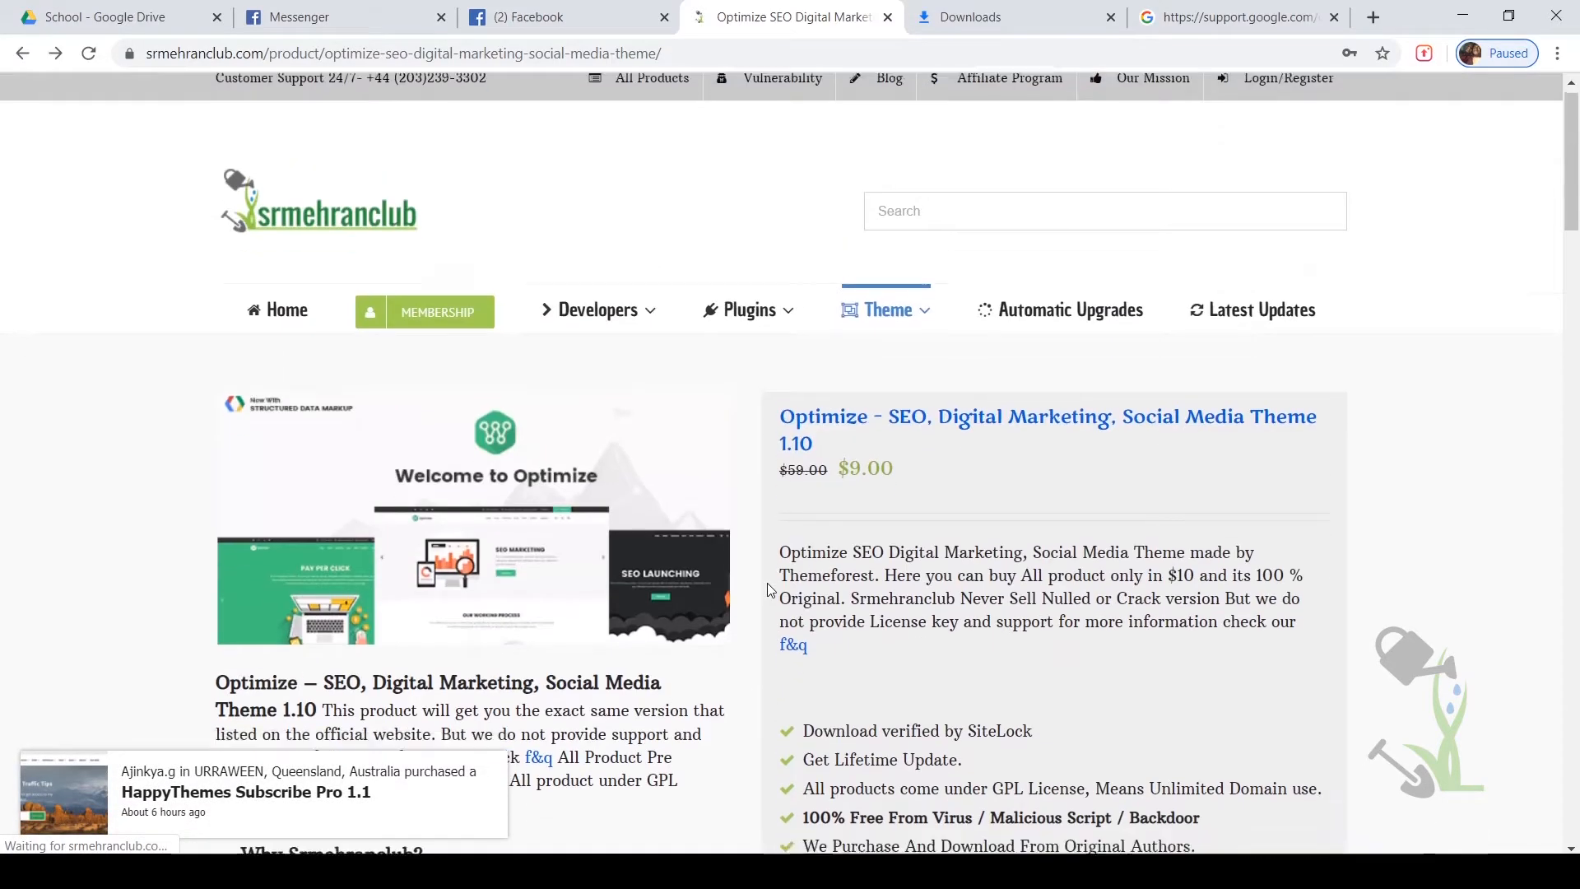
scroll(767, 588, down, 4)
scroll(767, 583, up, 5)
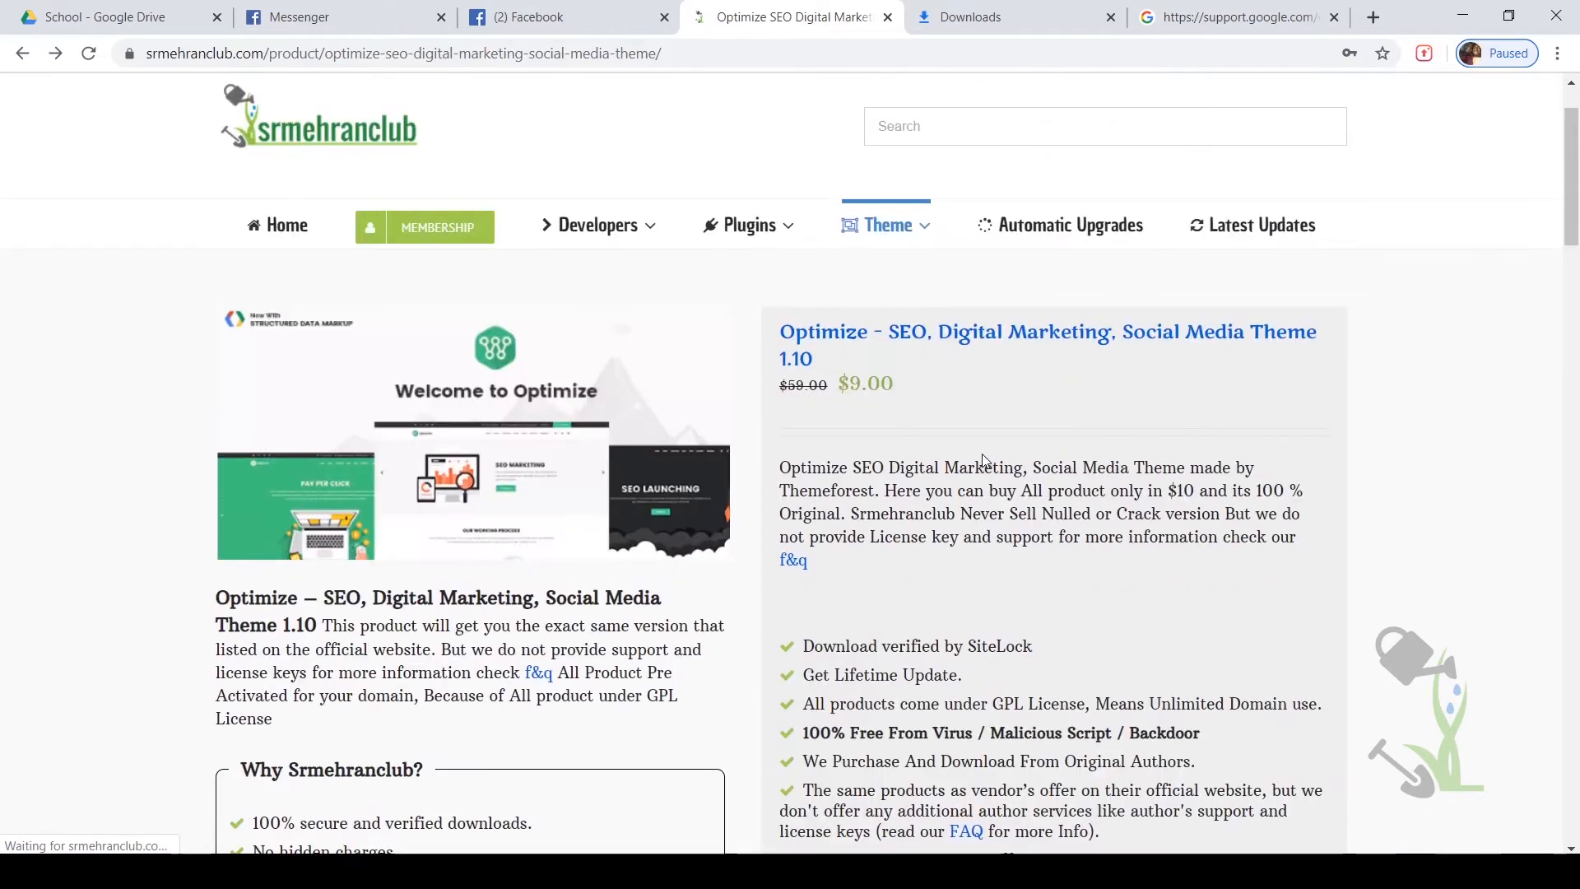
scroll(984, 461, down, 8)
scroll(984, 461, up, 5)
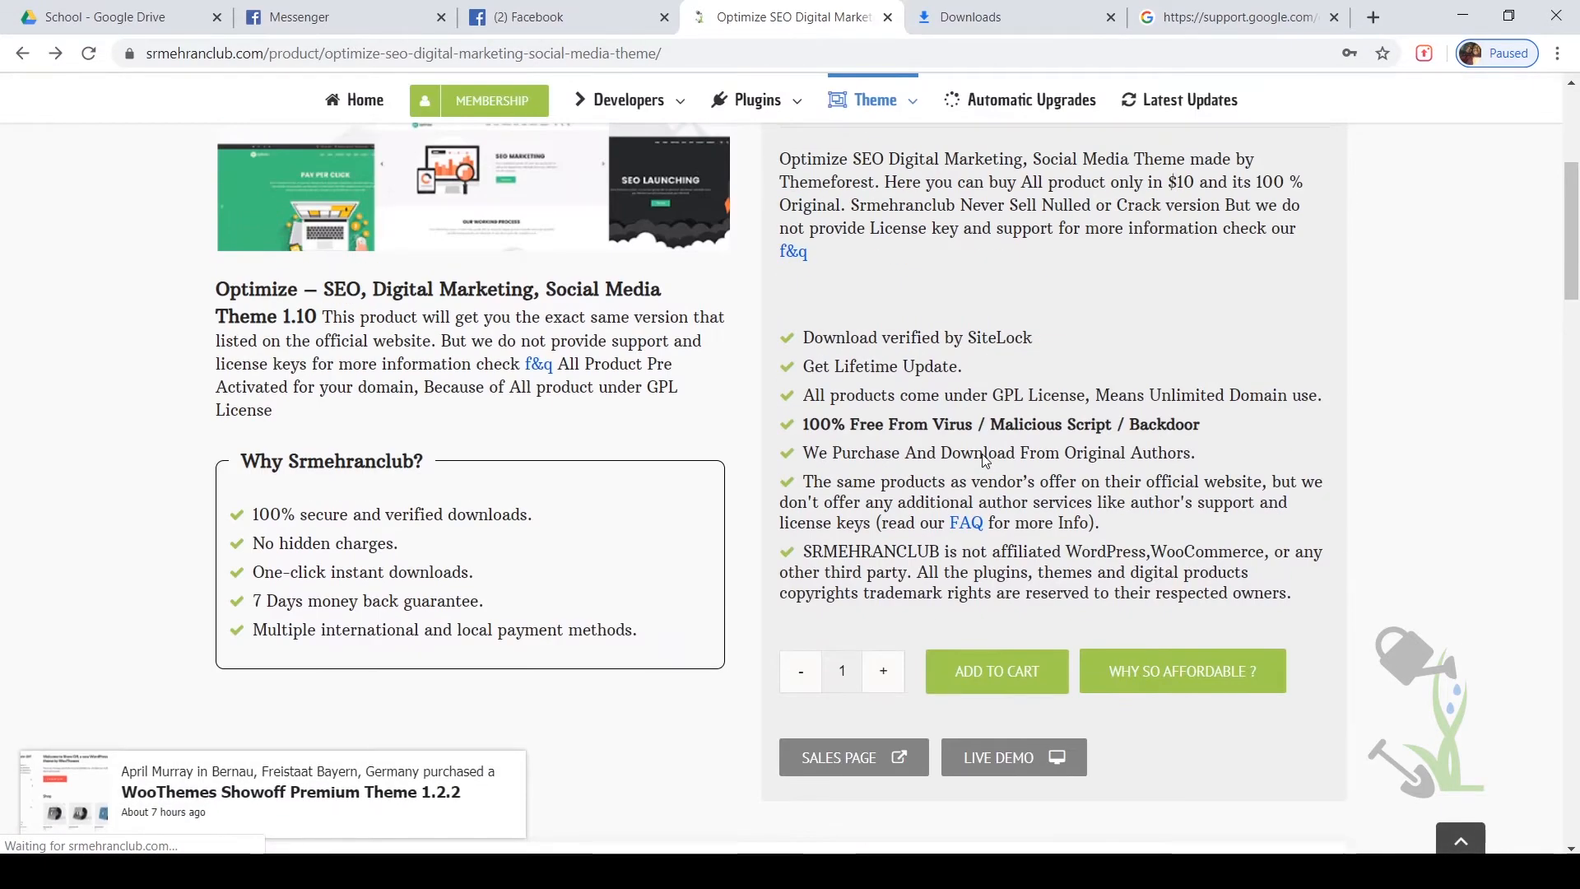
scroll(985, 460, up, 4)
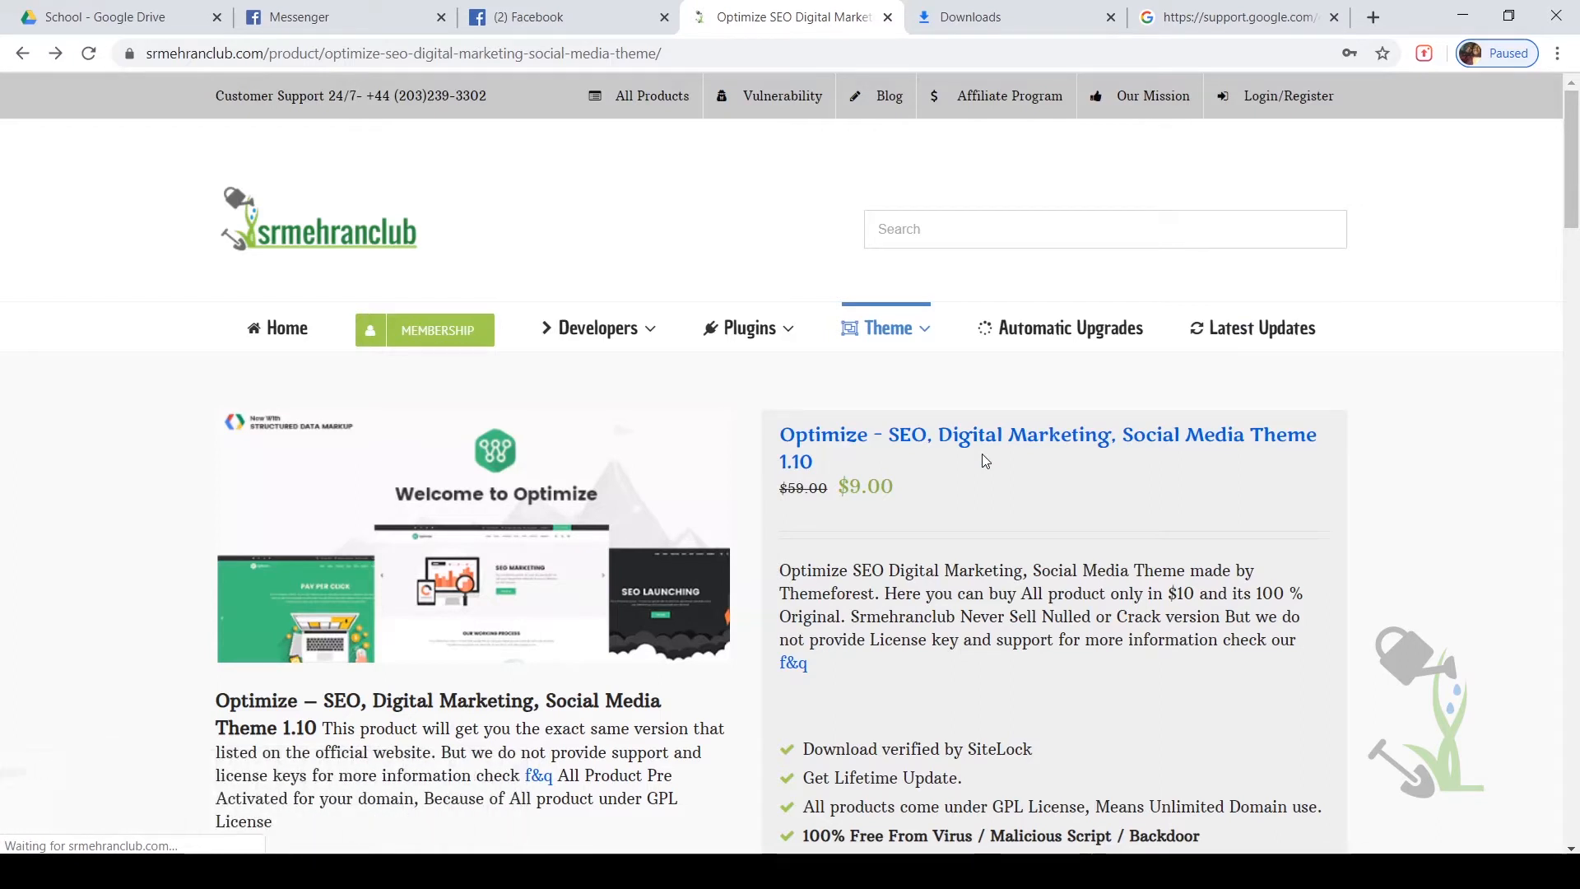
Step: Switch to the other Chrome window, bring up the WordPress dashboard and select the site's address
mouse_move(360, 870)
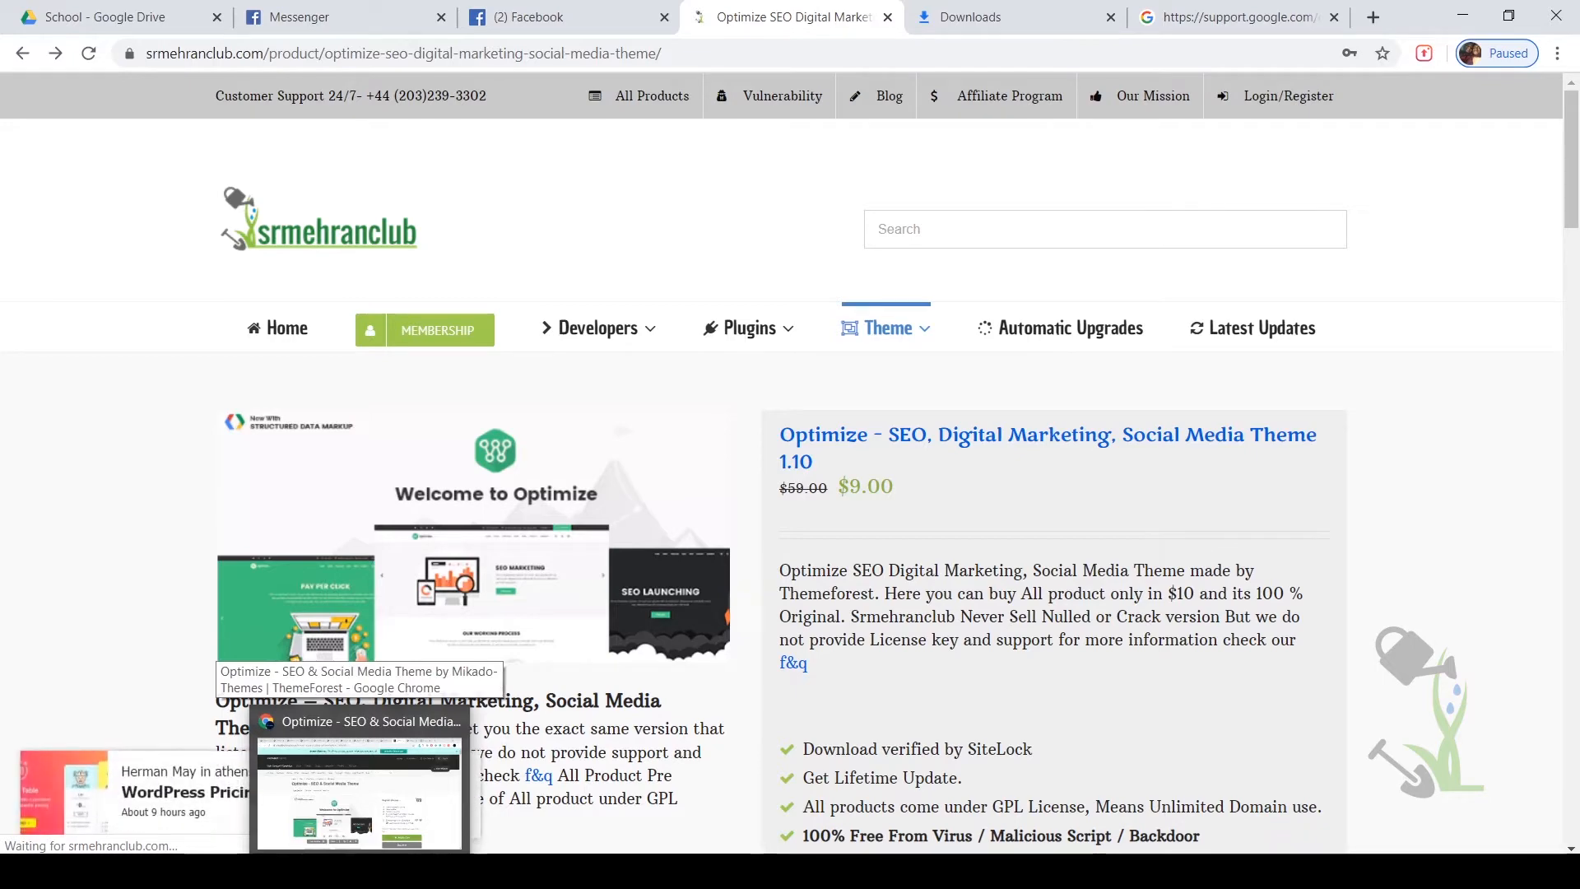
click(359, 790)
click(988, 17)
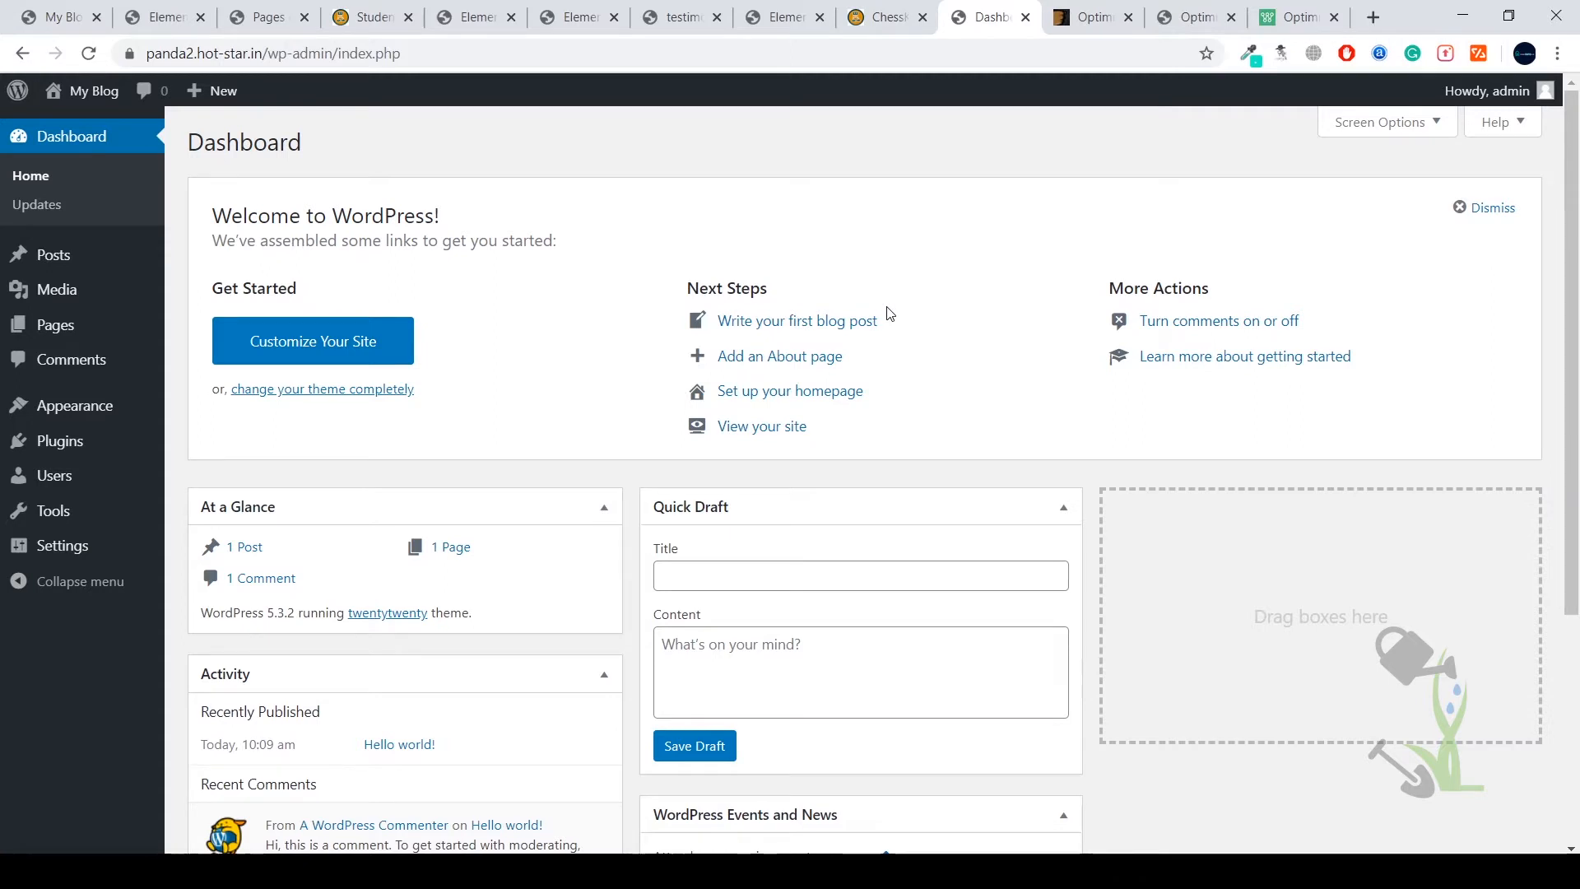
click(313, 53)
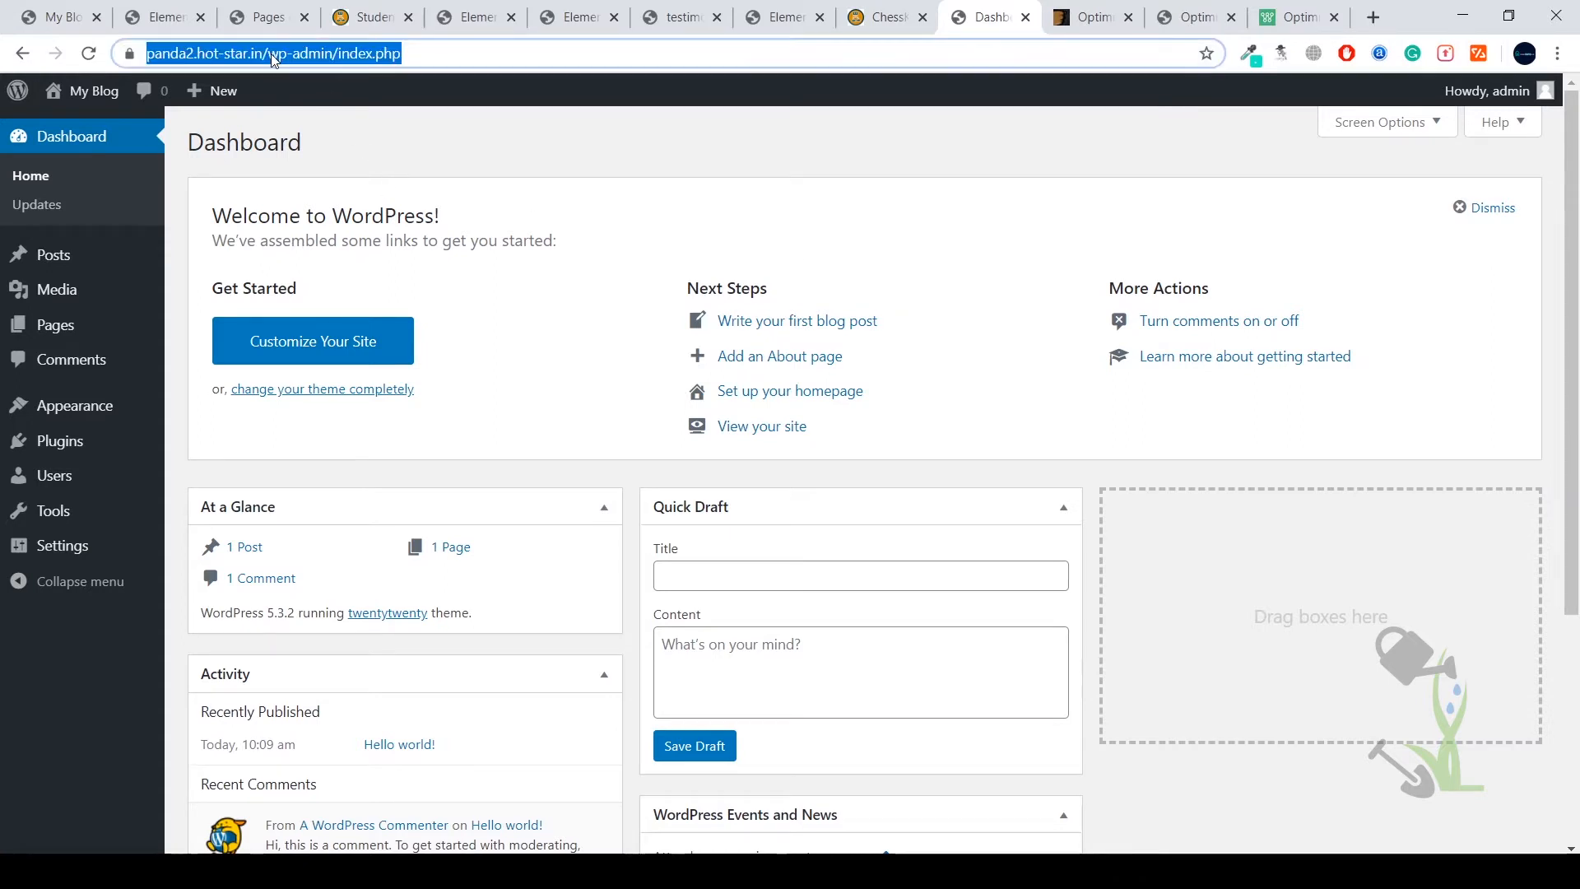
click(313, 53)
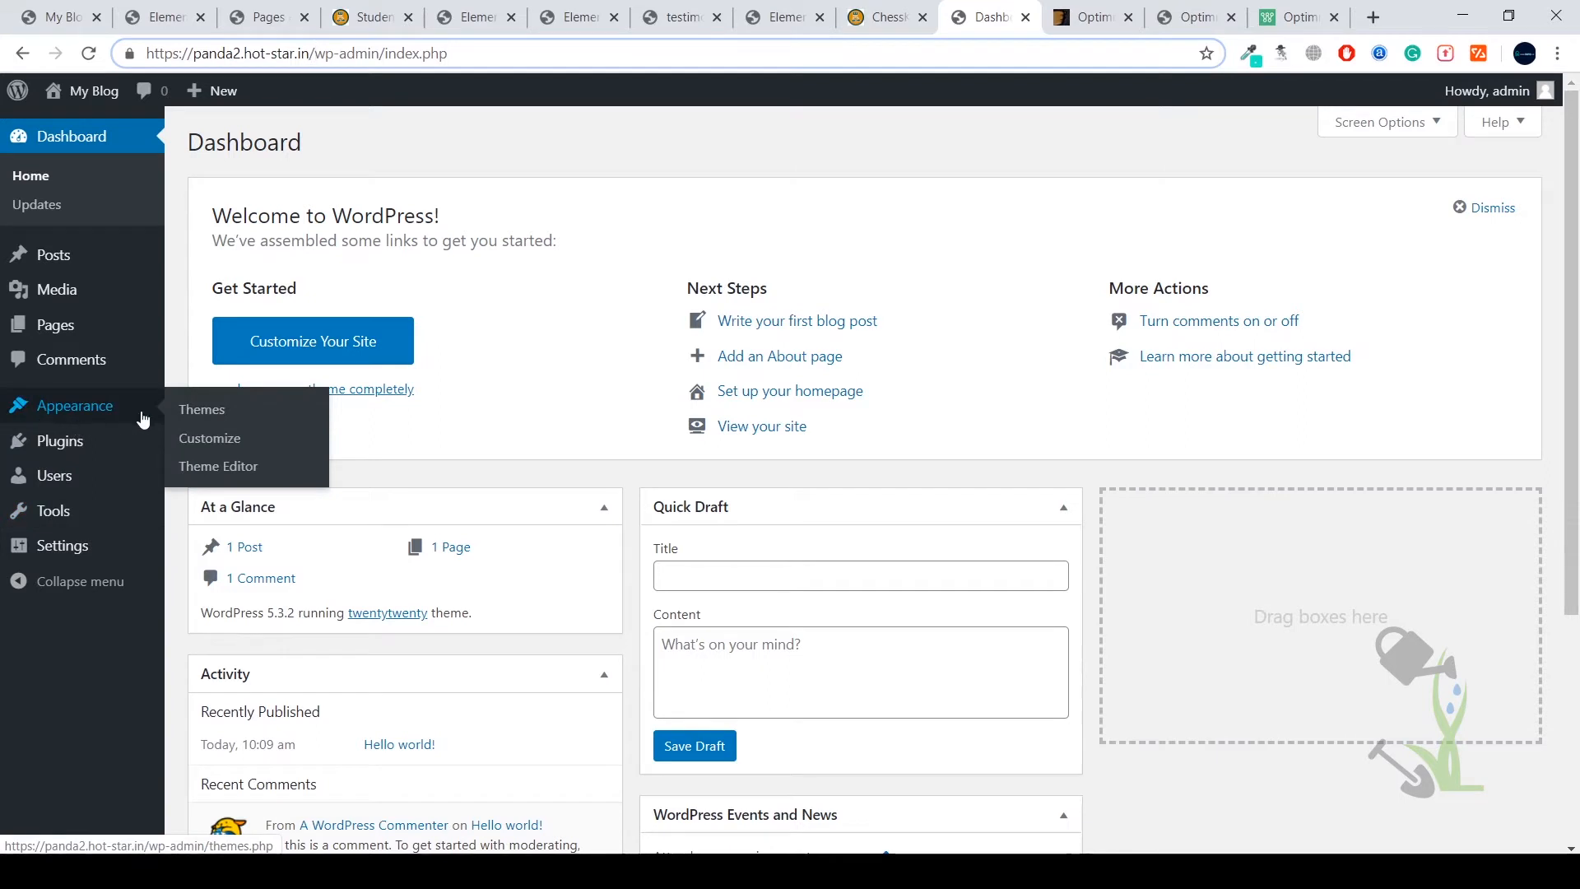
Step: Open the site's themes page, go to adding a new theme and browse the featured themes
mouse_move(150, 433)
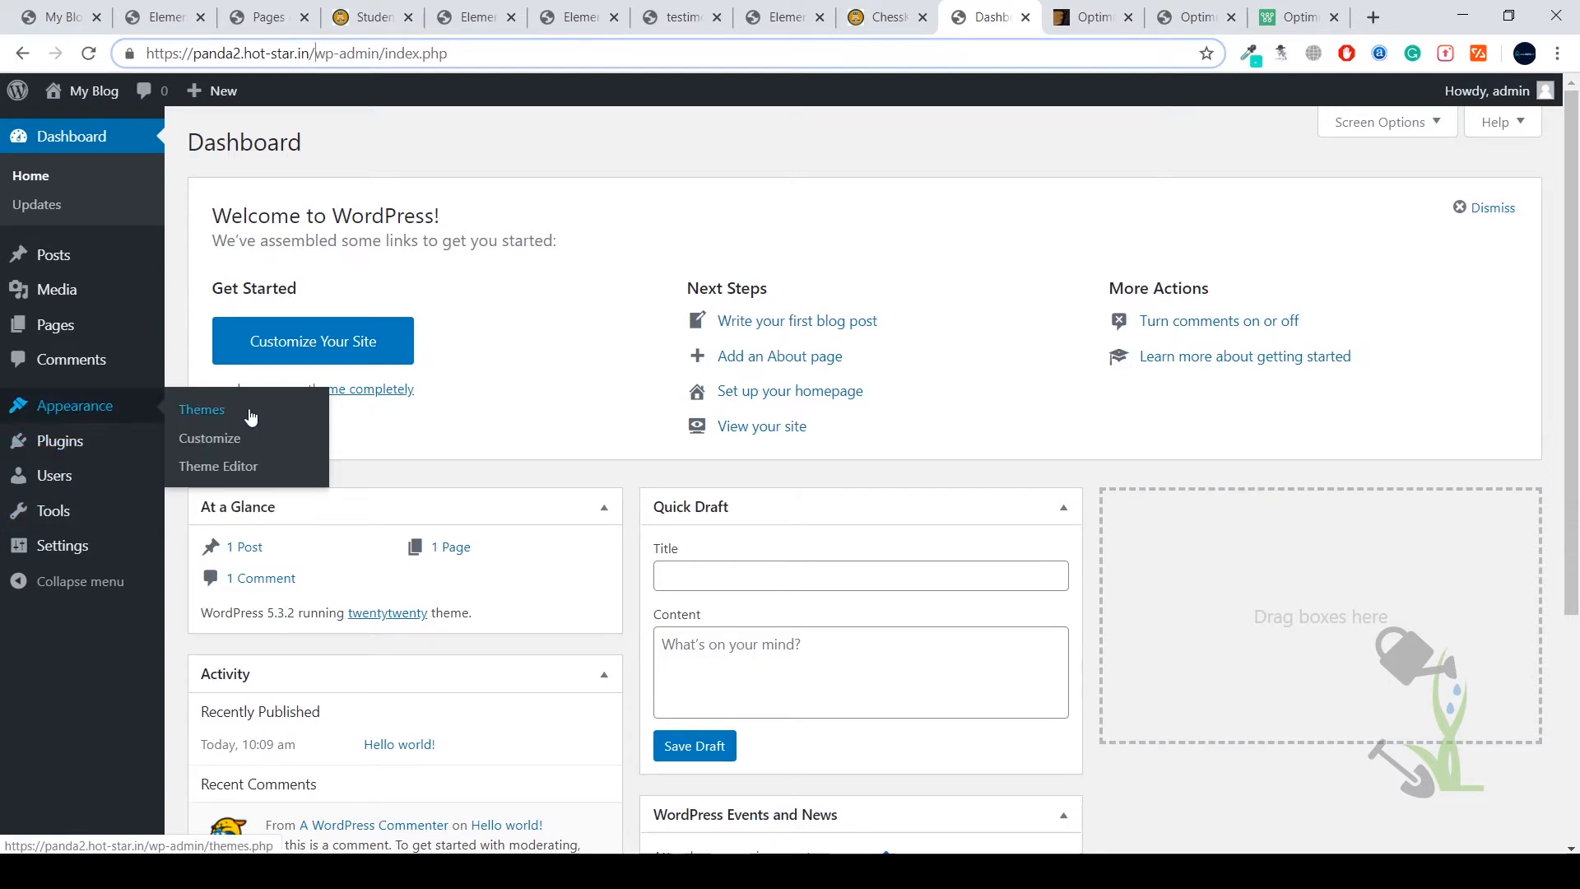
click(248, 414)
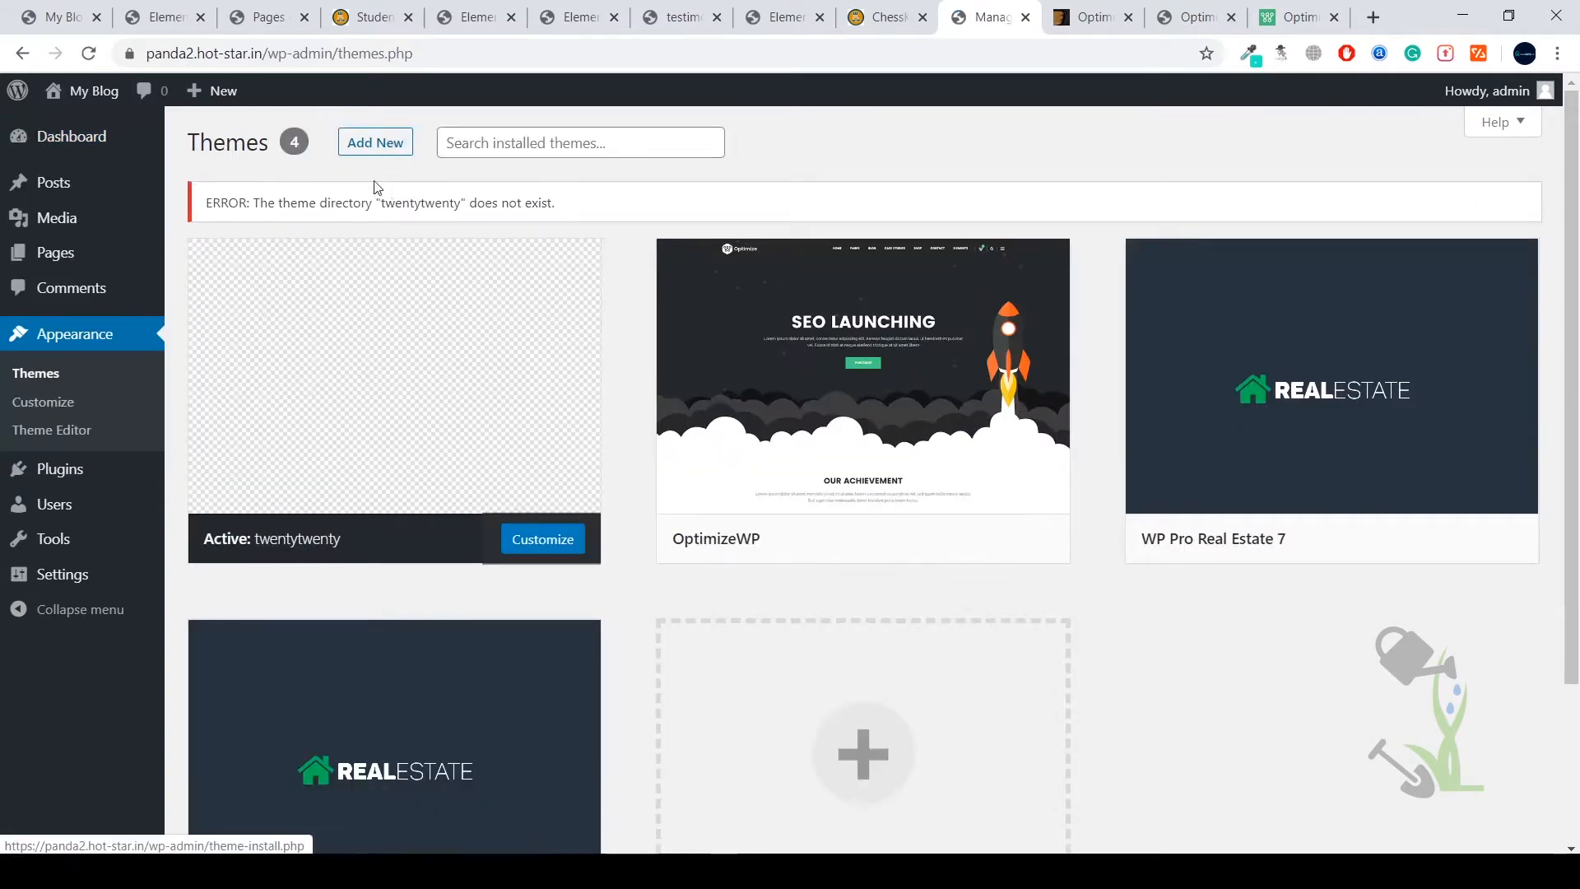
mouse_move(814, 539)
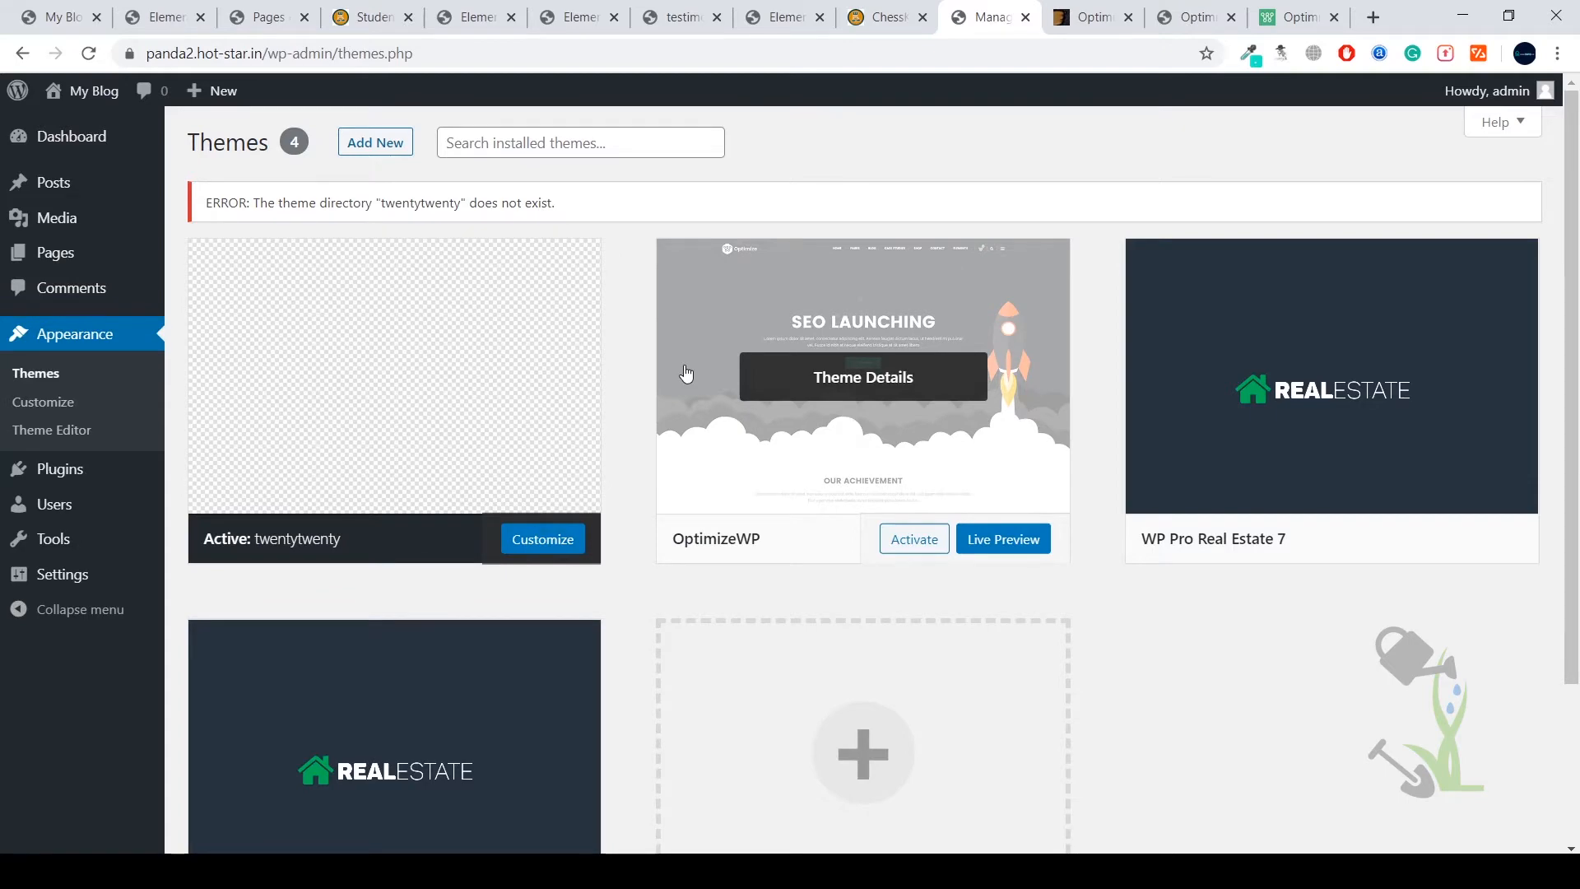
click(382, 144)
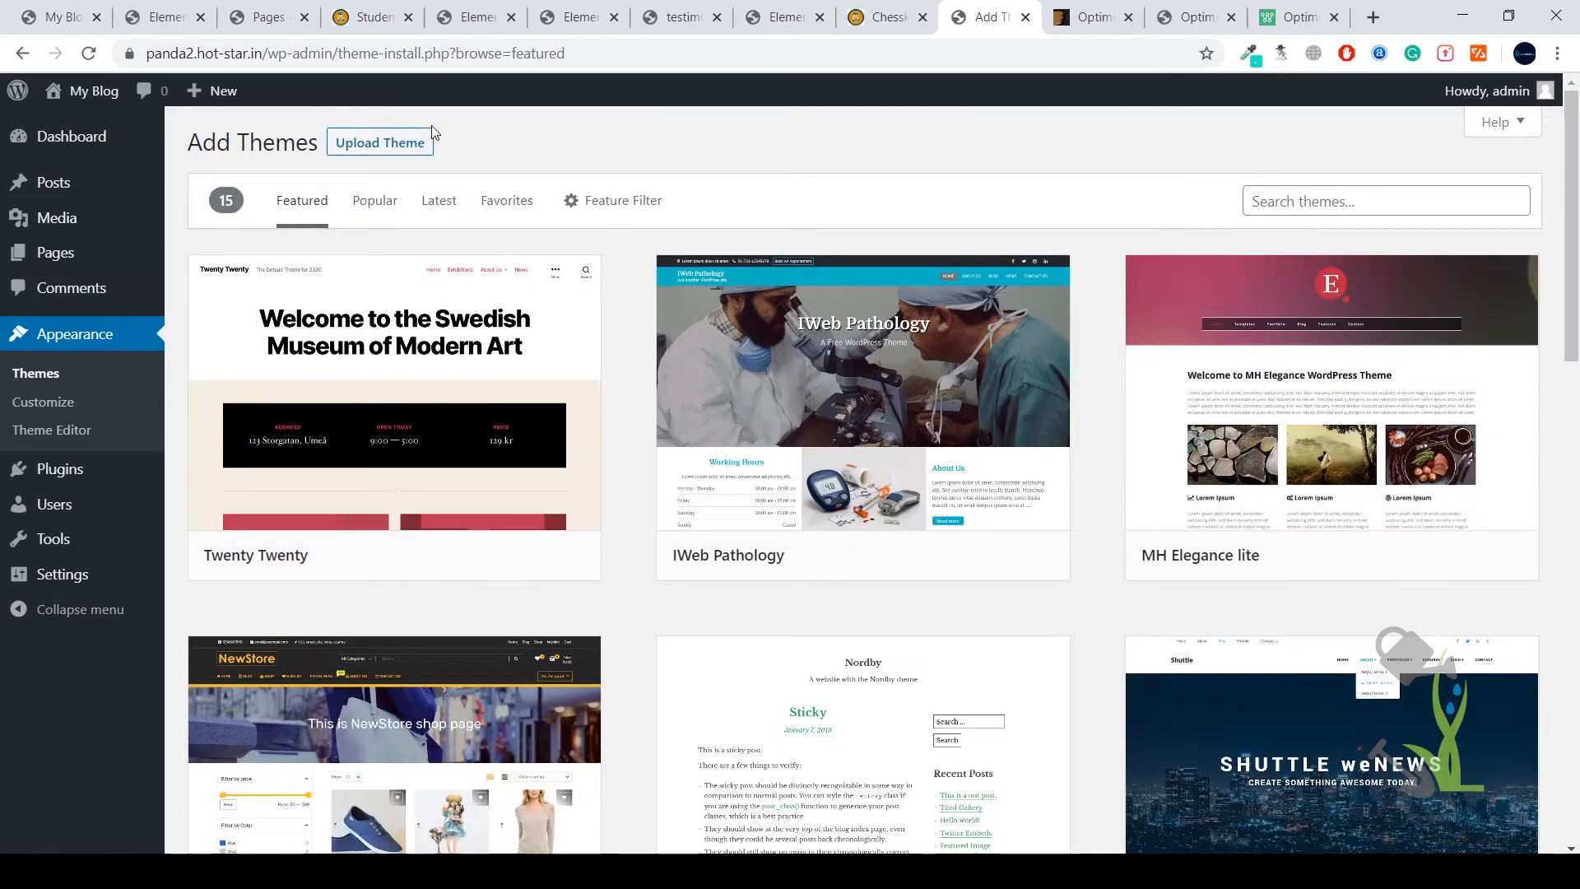
scroll(634, 441, down, 4)
scroll(635, 441, up, 4)
scroll(635, 442, down, 2)
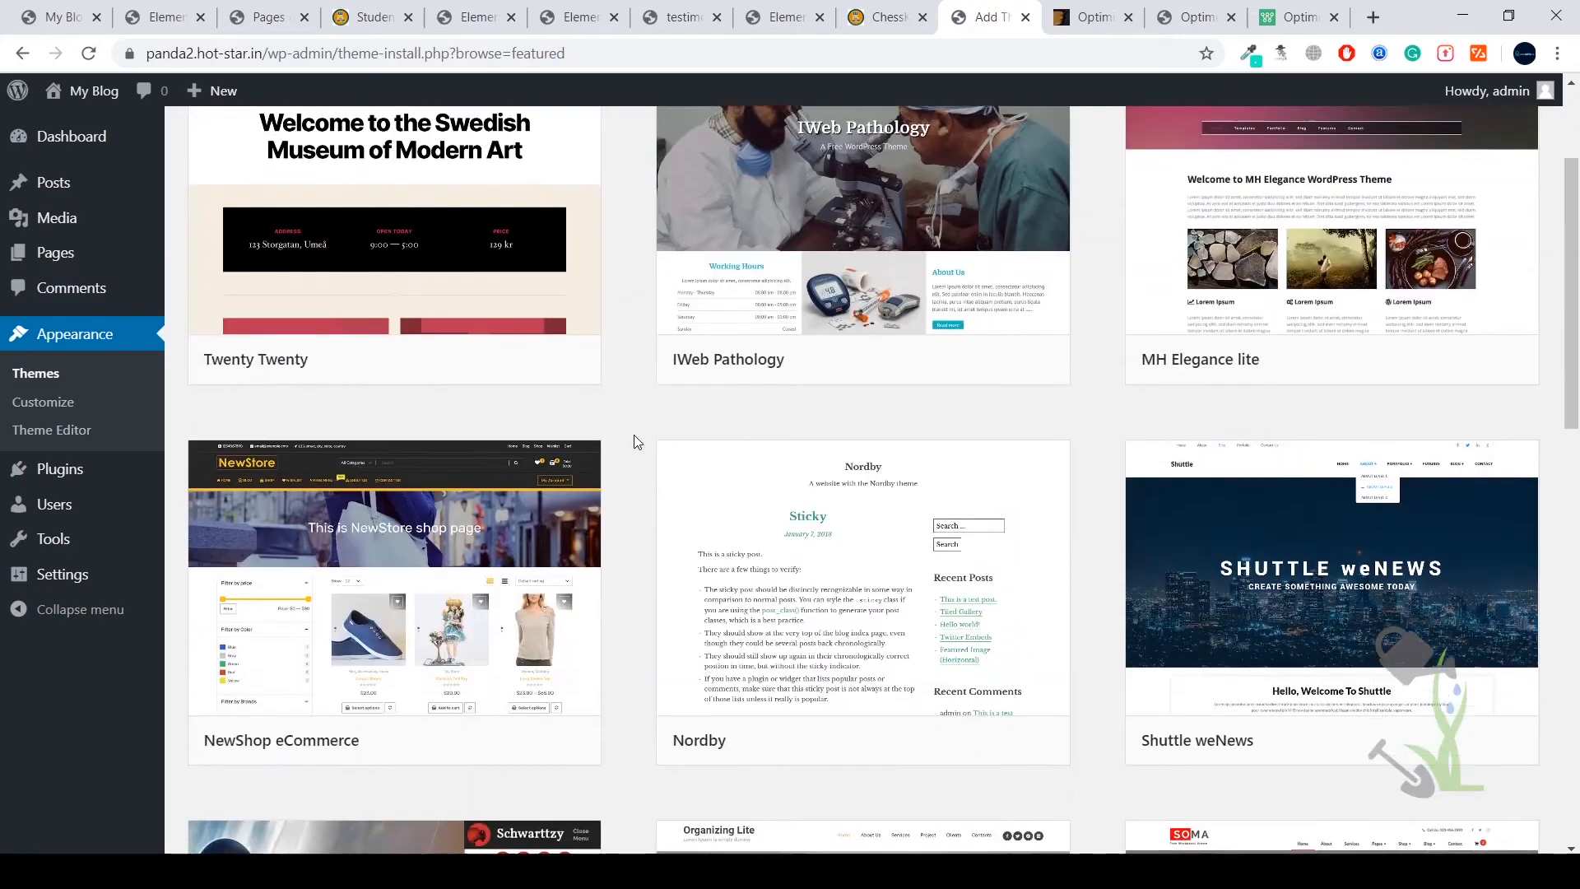
scroll(634, 441, up, 2)
scroll(626, 461, down, 8)
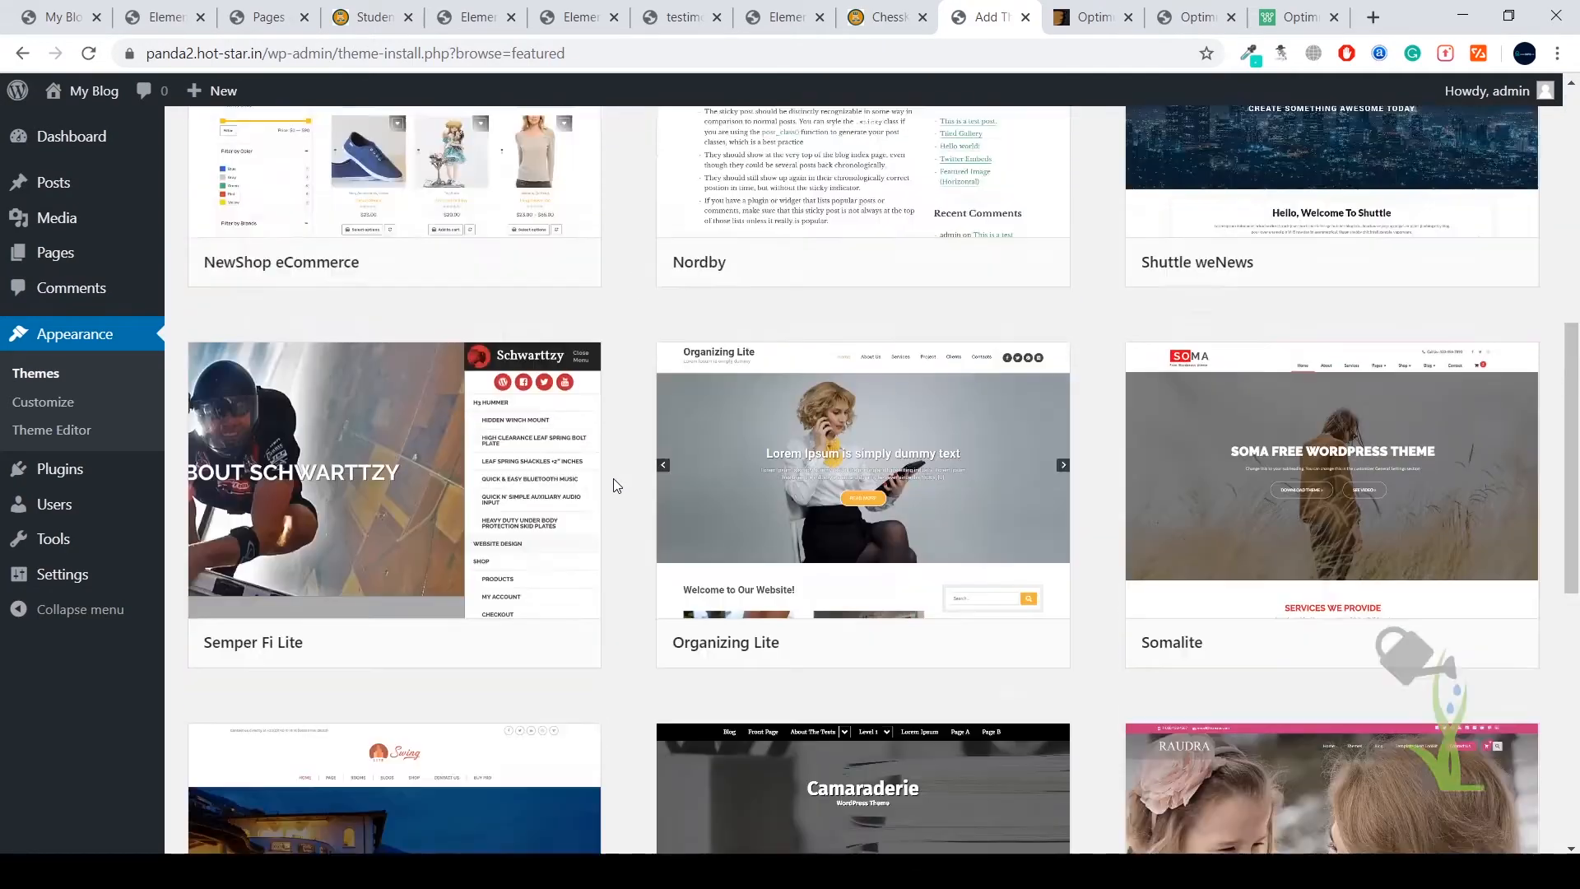
scroll(613, 486, up, 8)
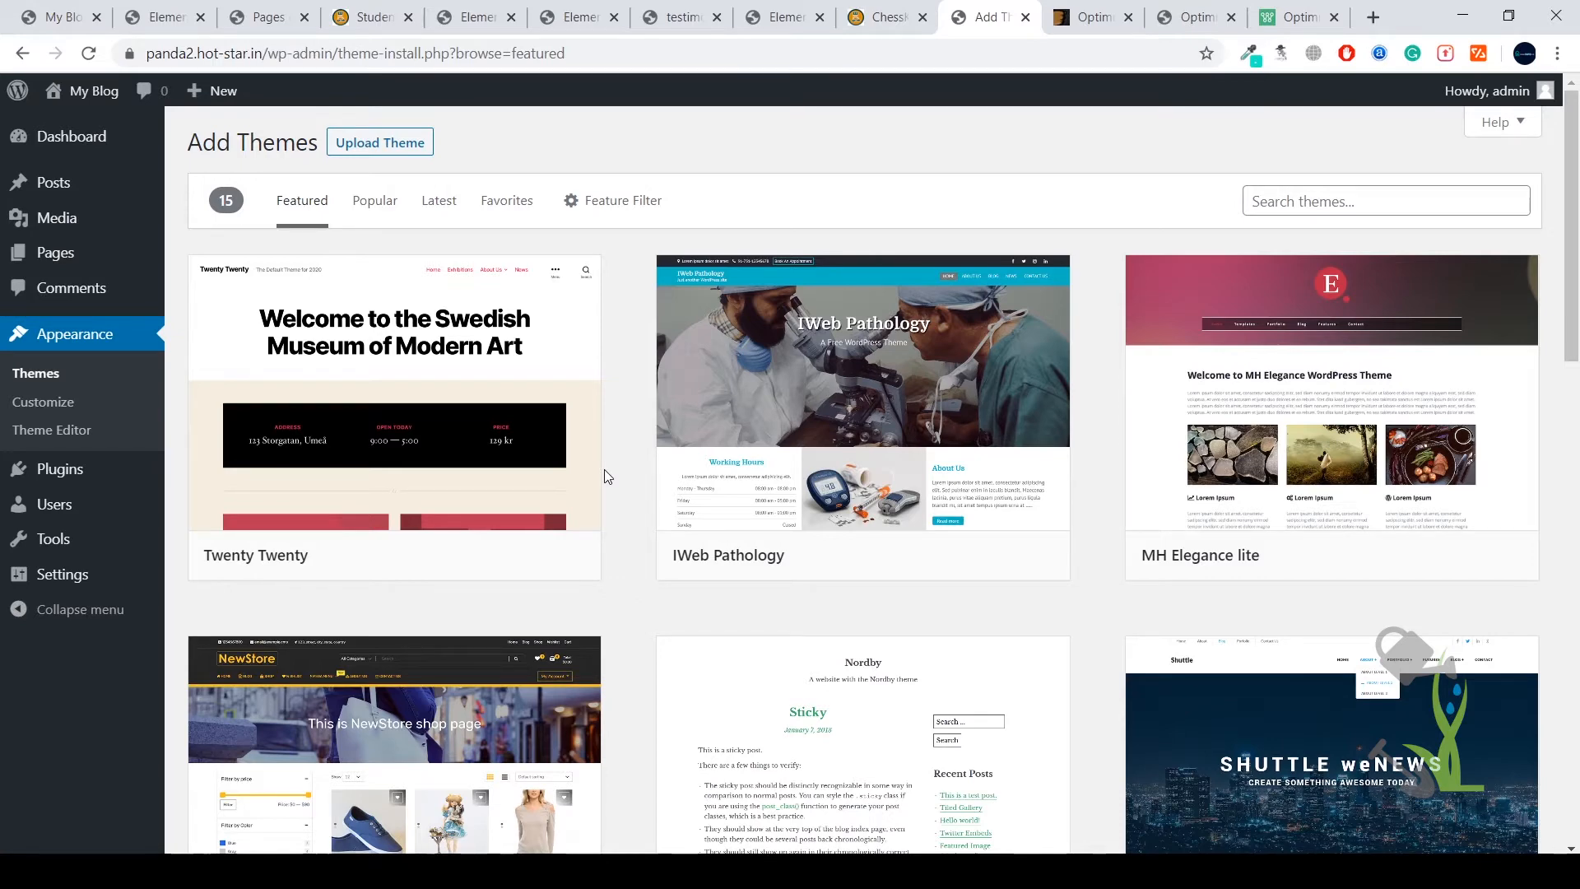
Step: Try to upload and install the theme archive seo-wp-online-marketing.2.0.2 from the Theme & Plugins folder
click(380, 144)
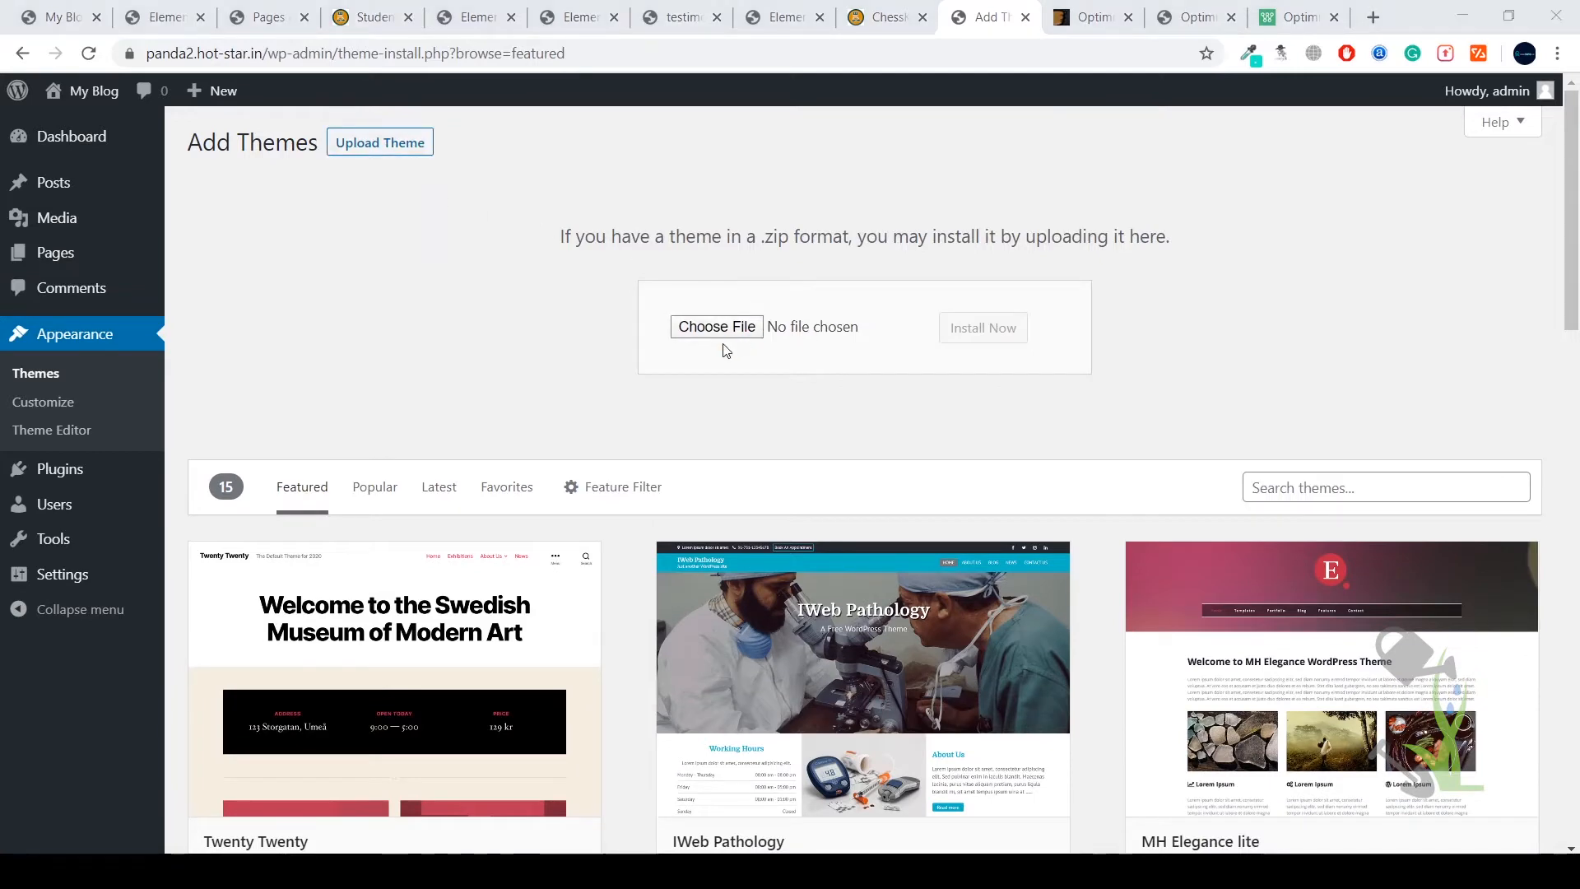
click(720, 333)
click(404, 372)
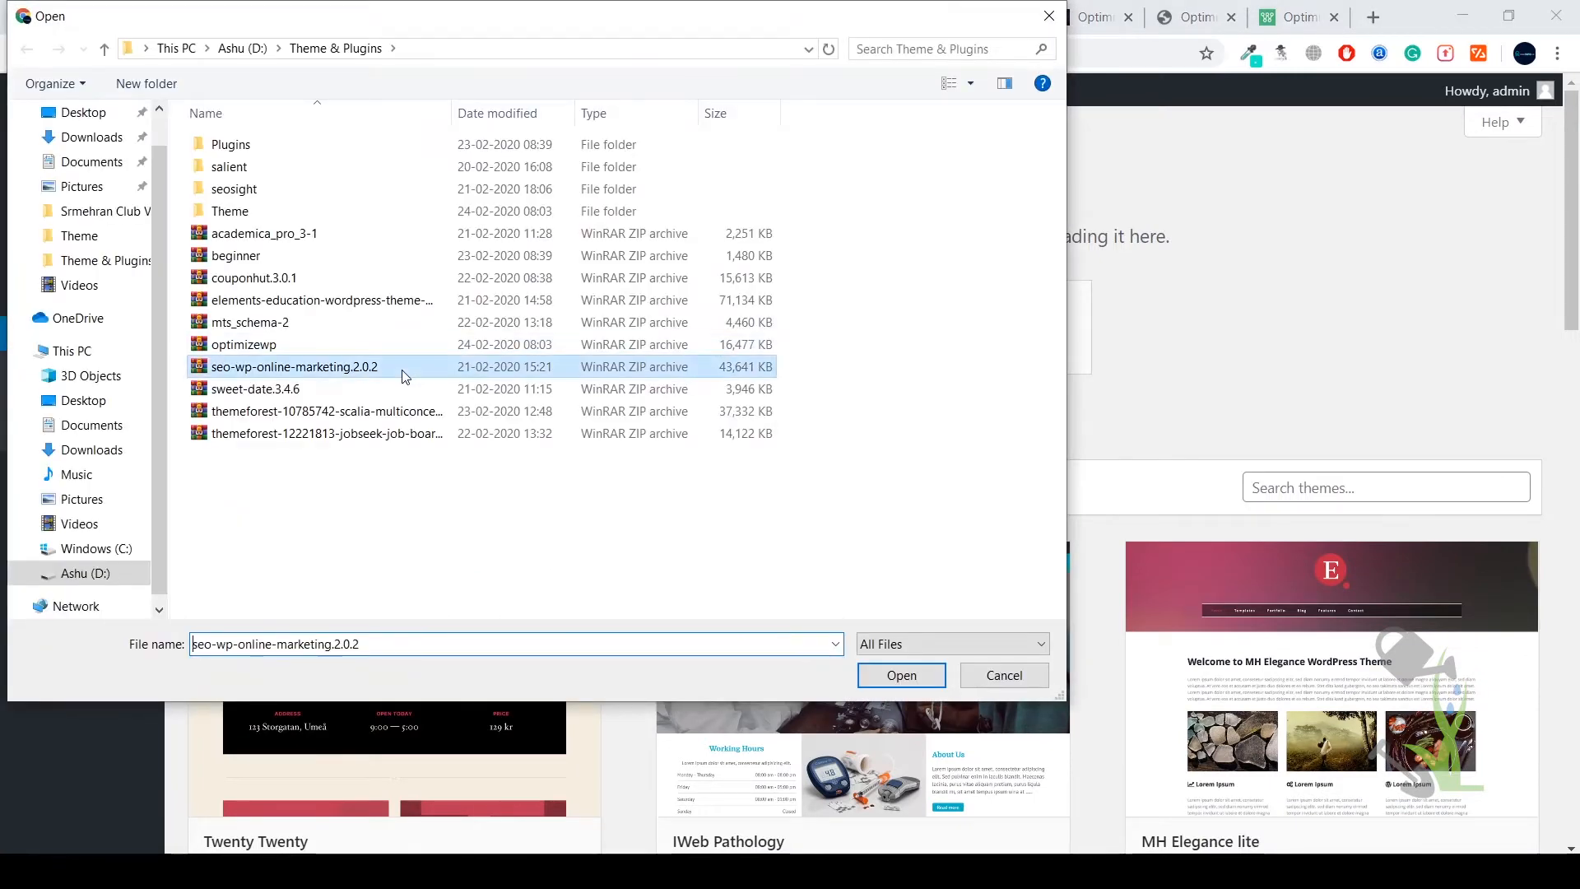
double_click(403, 367)
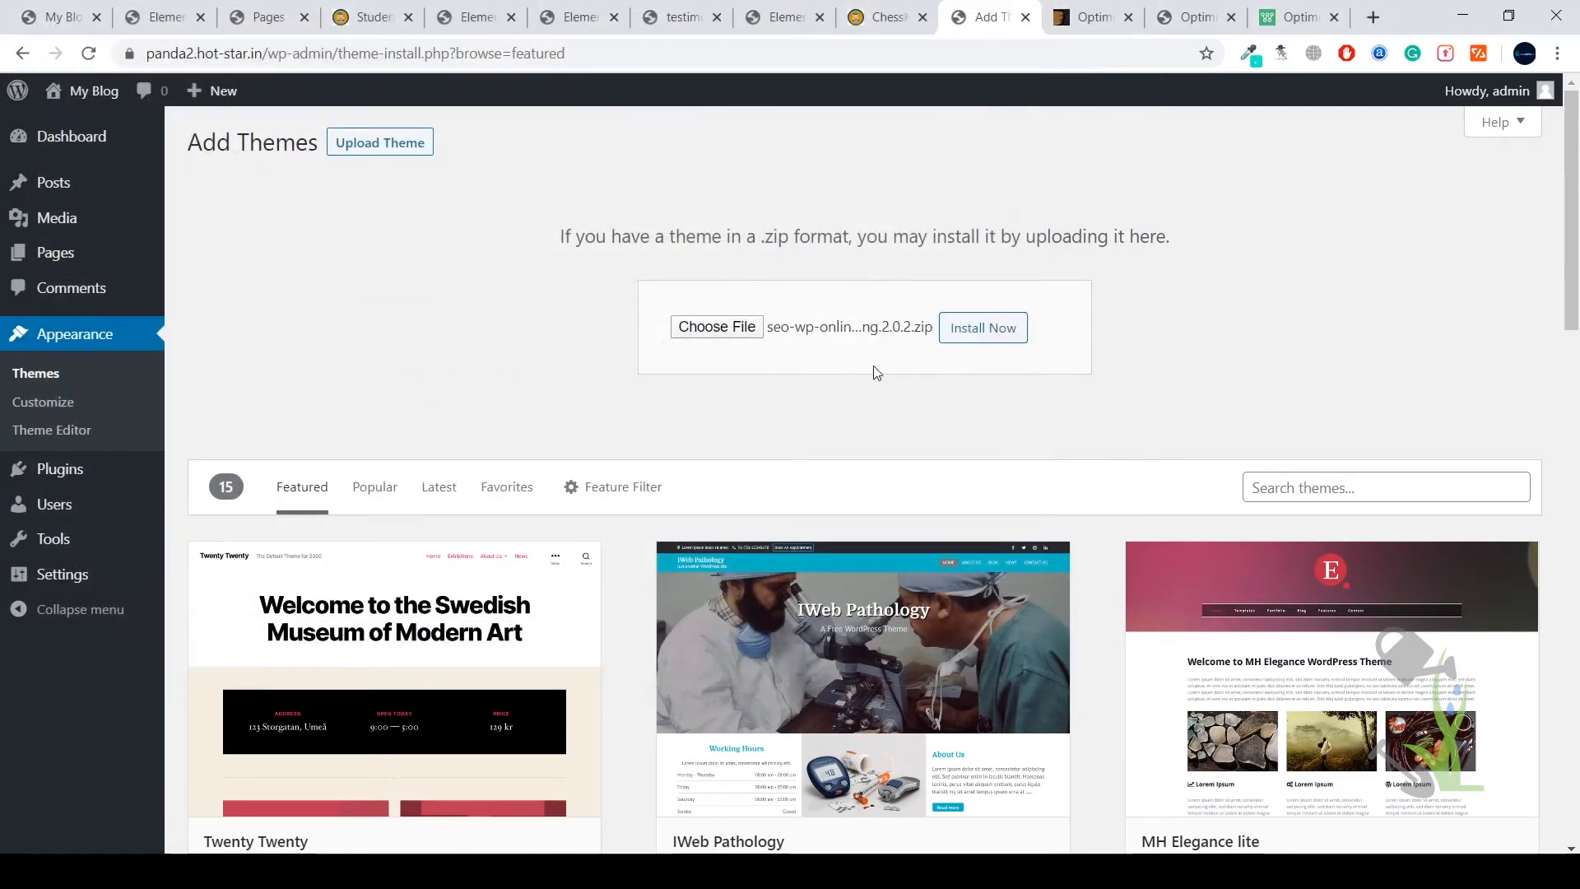
click(1005, 332)
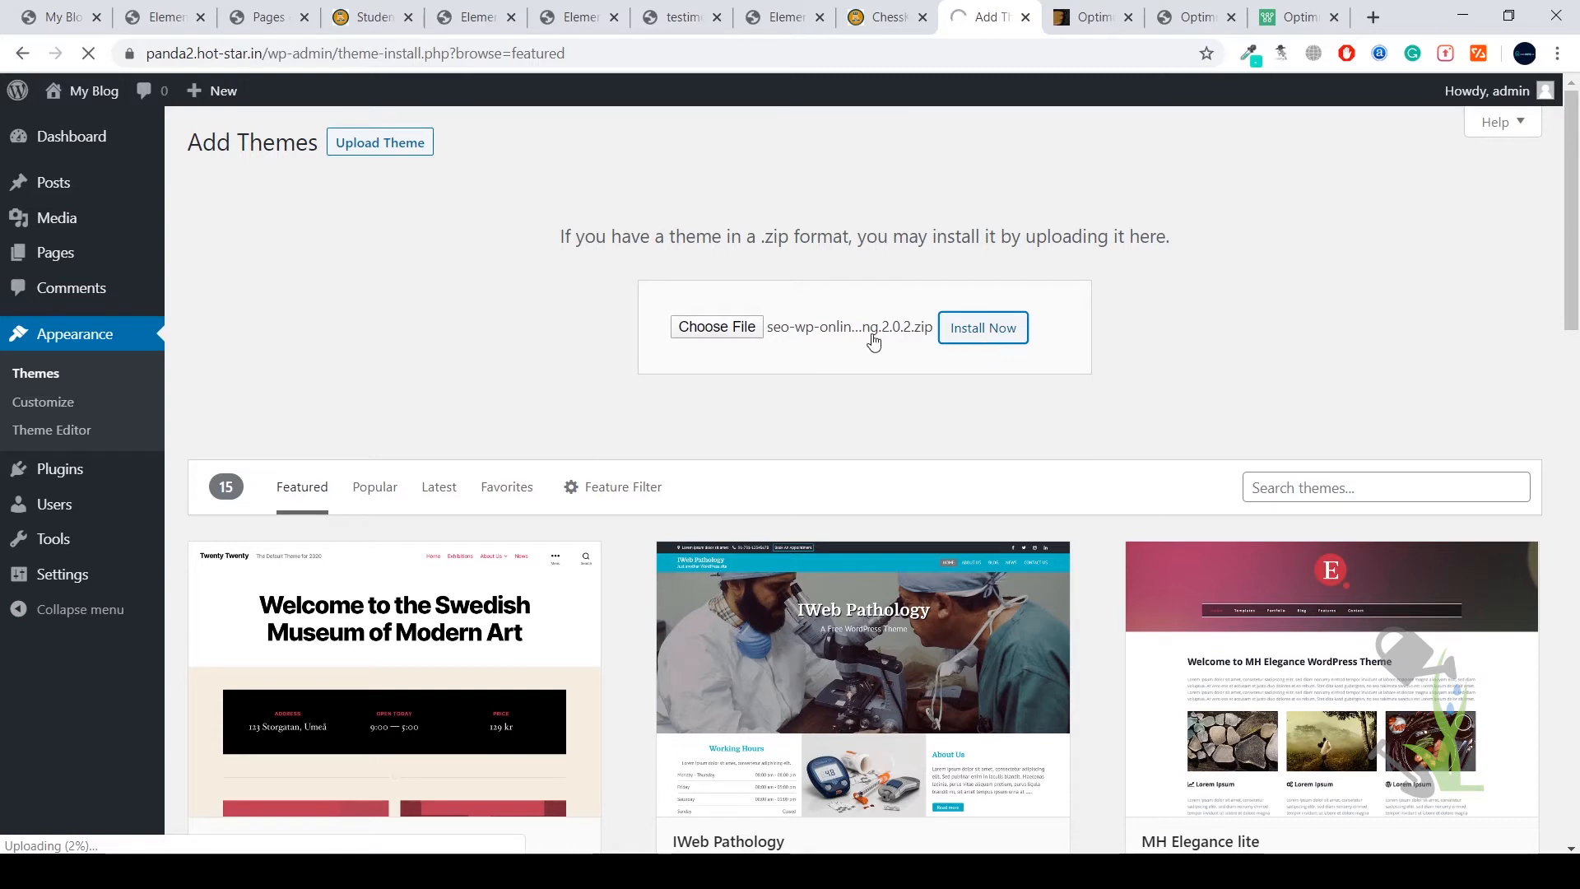
Step: Return to the installed themes and activate the OptimizeWP theme
click(37, 373)
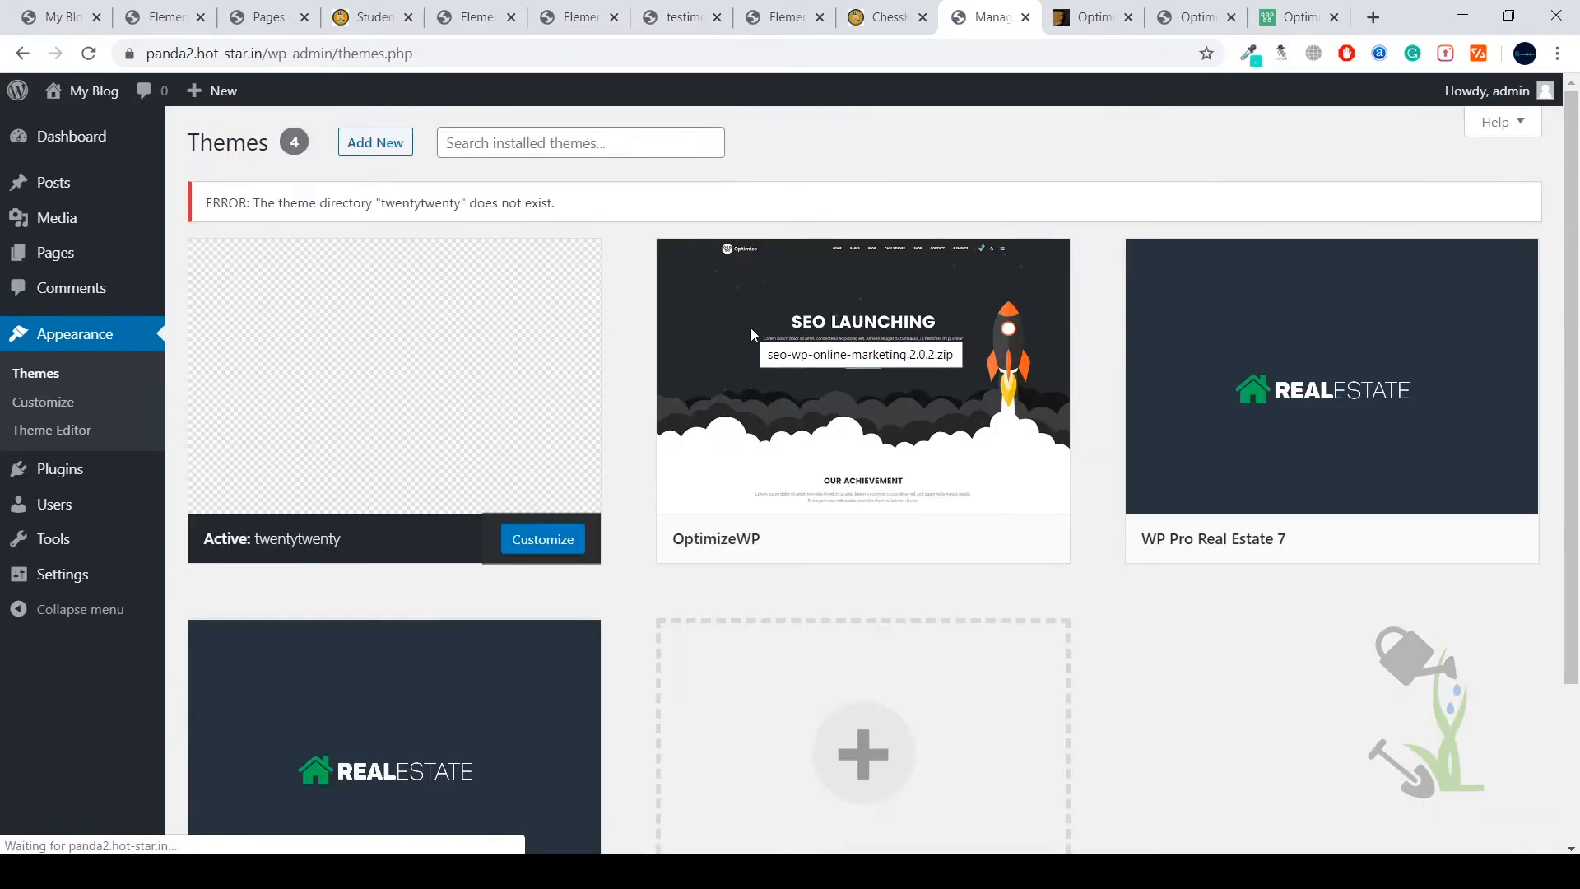
click(916, 535)
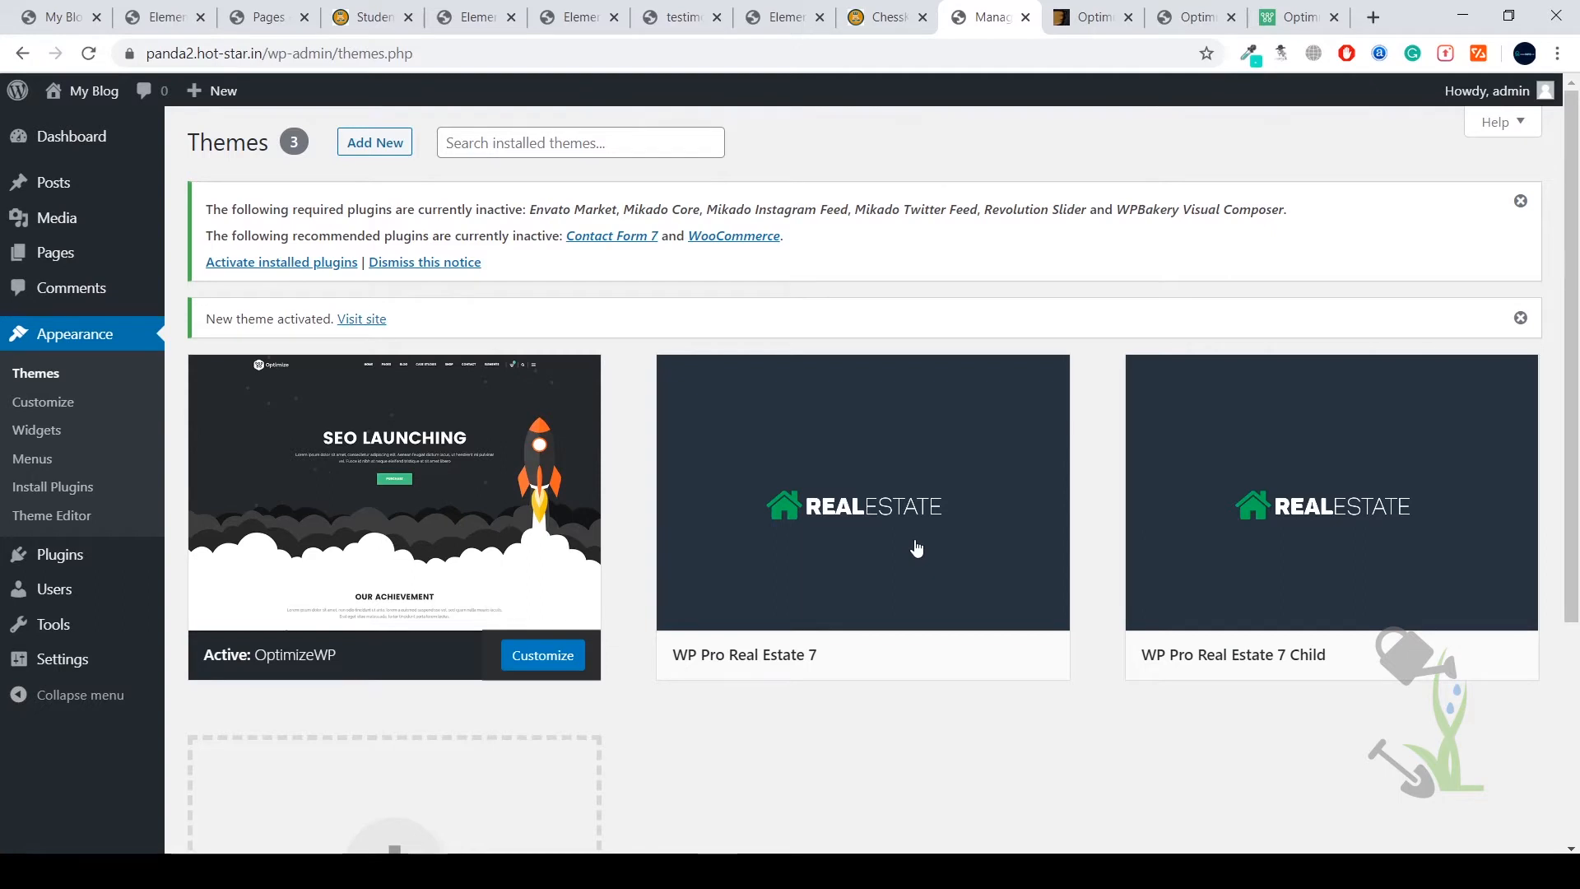
drag(504, 268, 541, 284)
click(538, 279)
click(335, 265)
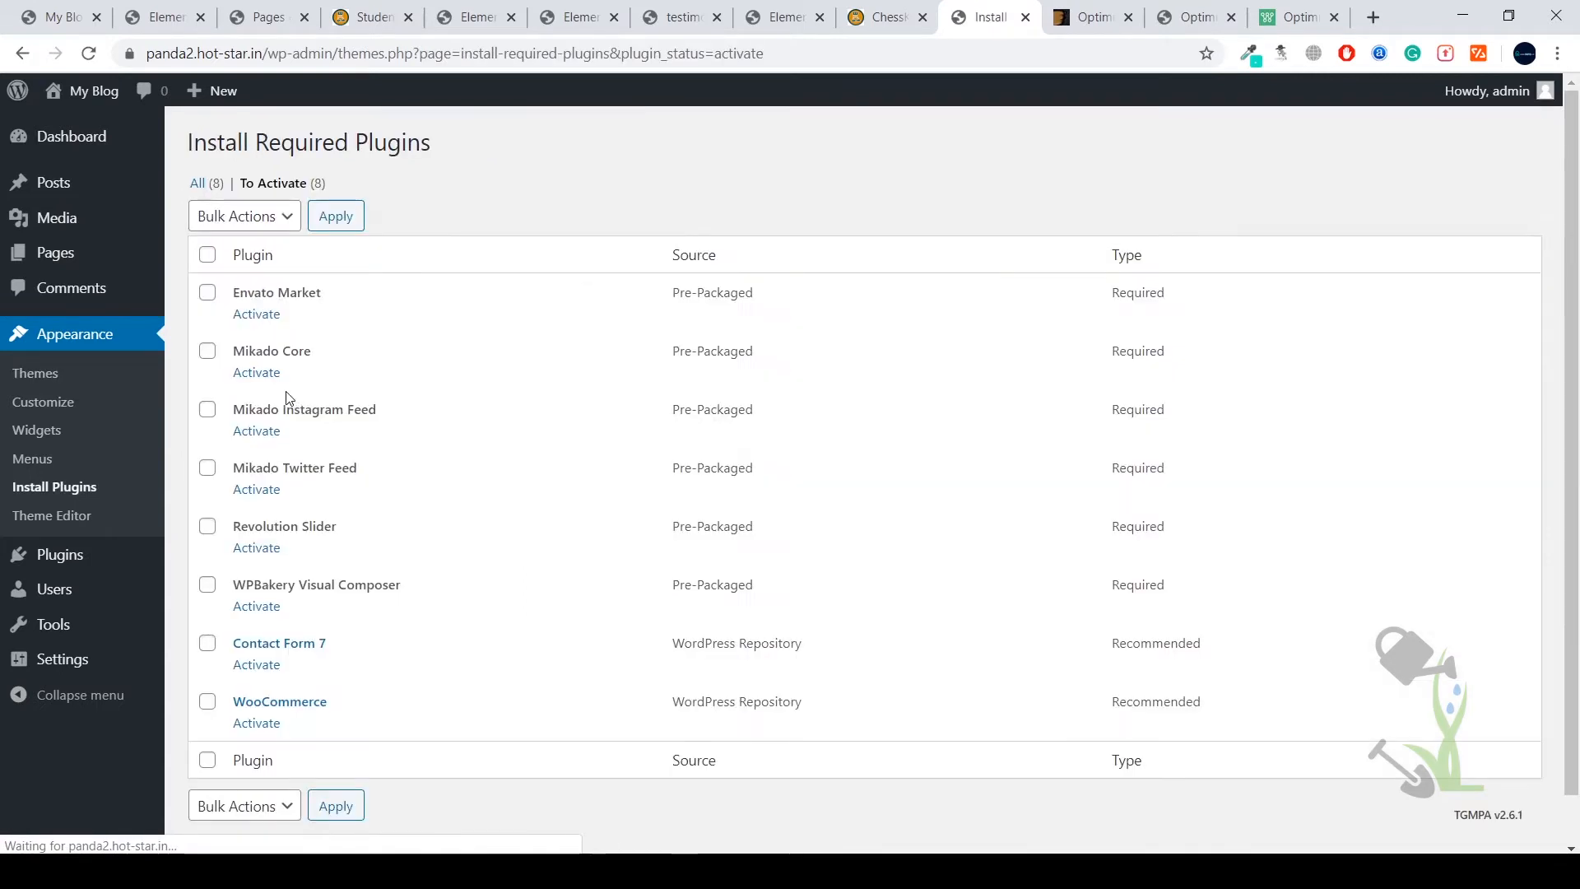
click(207, 256)
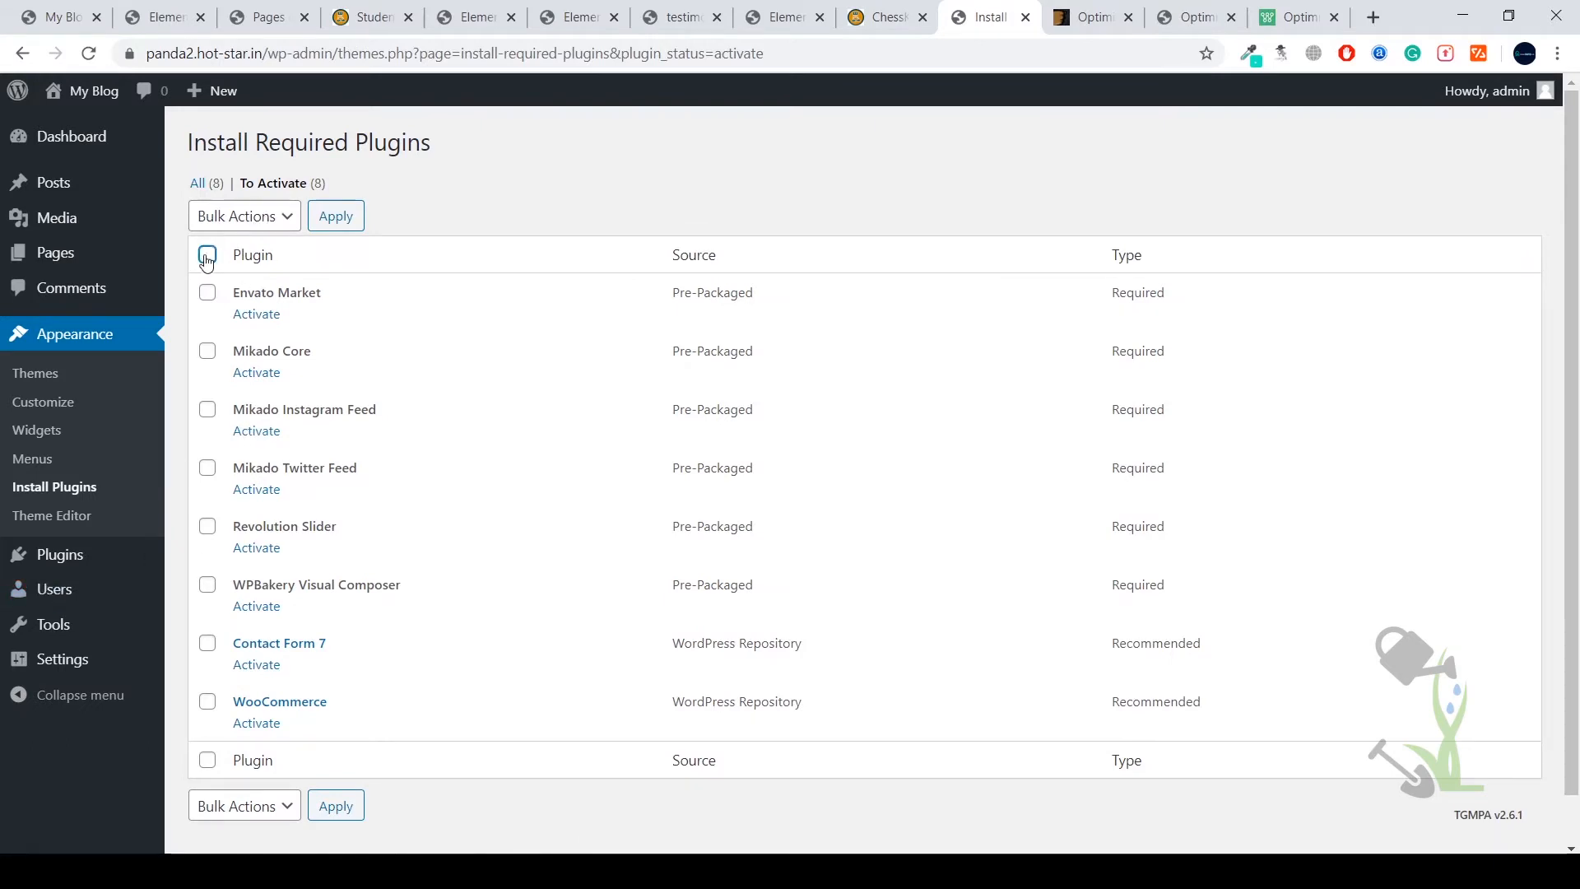
click(274, 220)
click(393, 264)
Step: Open the installed plugins list, select all plugins and apply the Activate bulk action to them
mouse_move(116, 557)
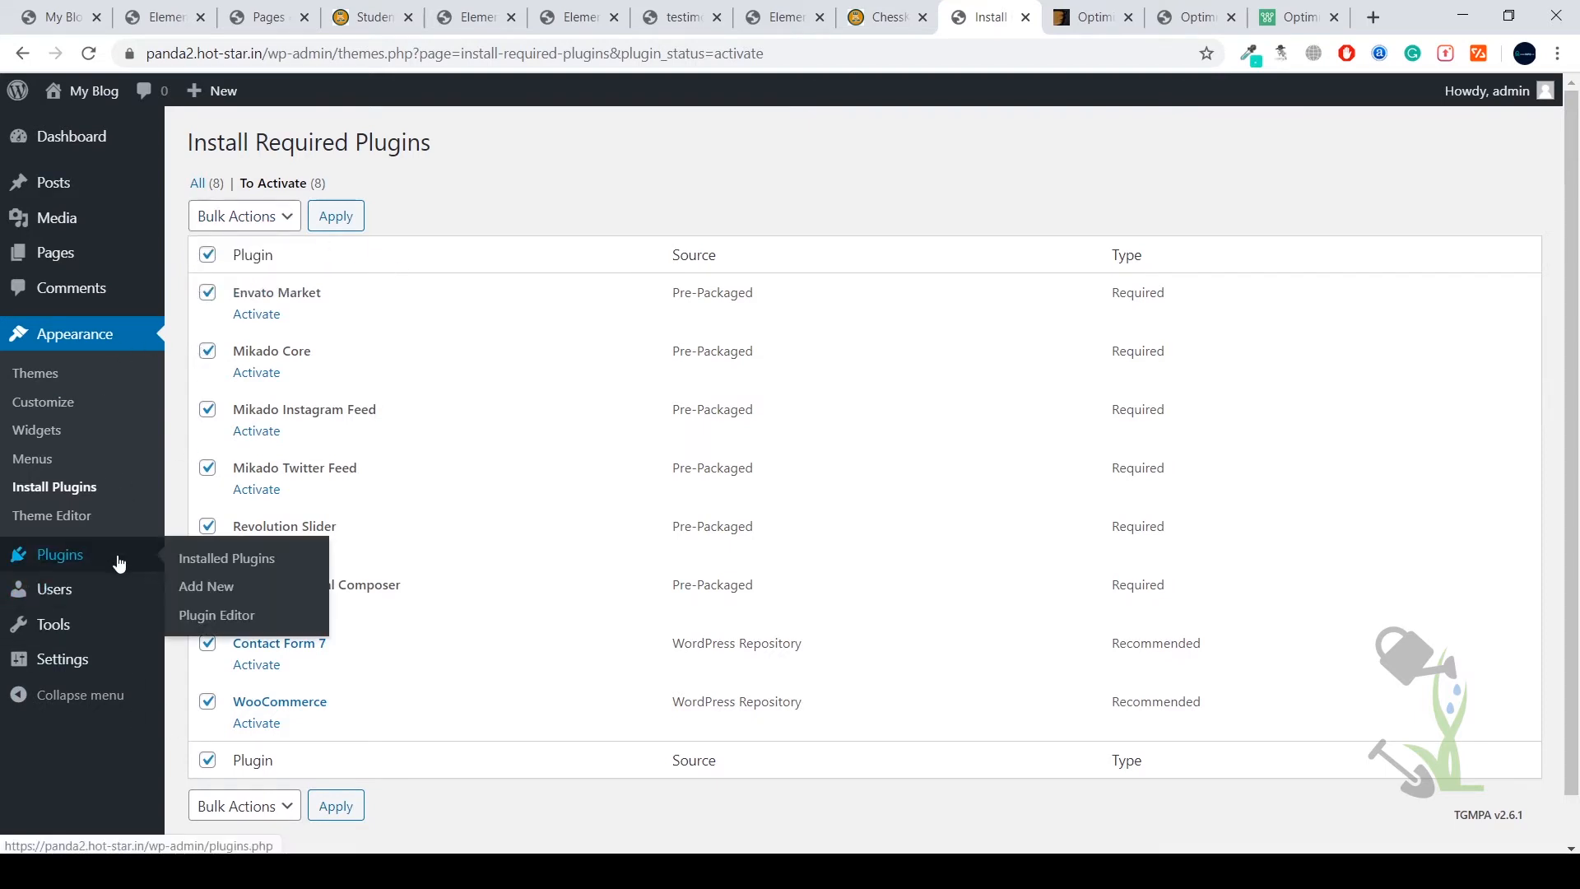
click(218, 558)
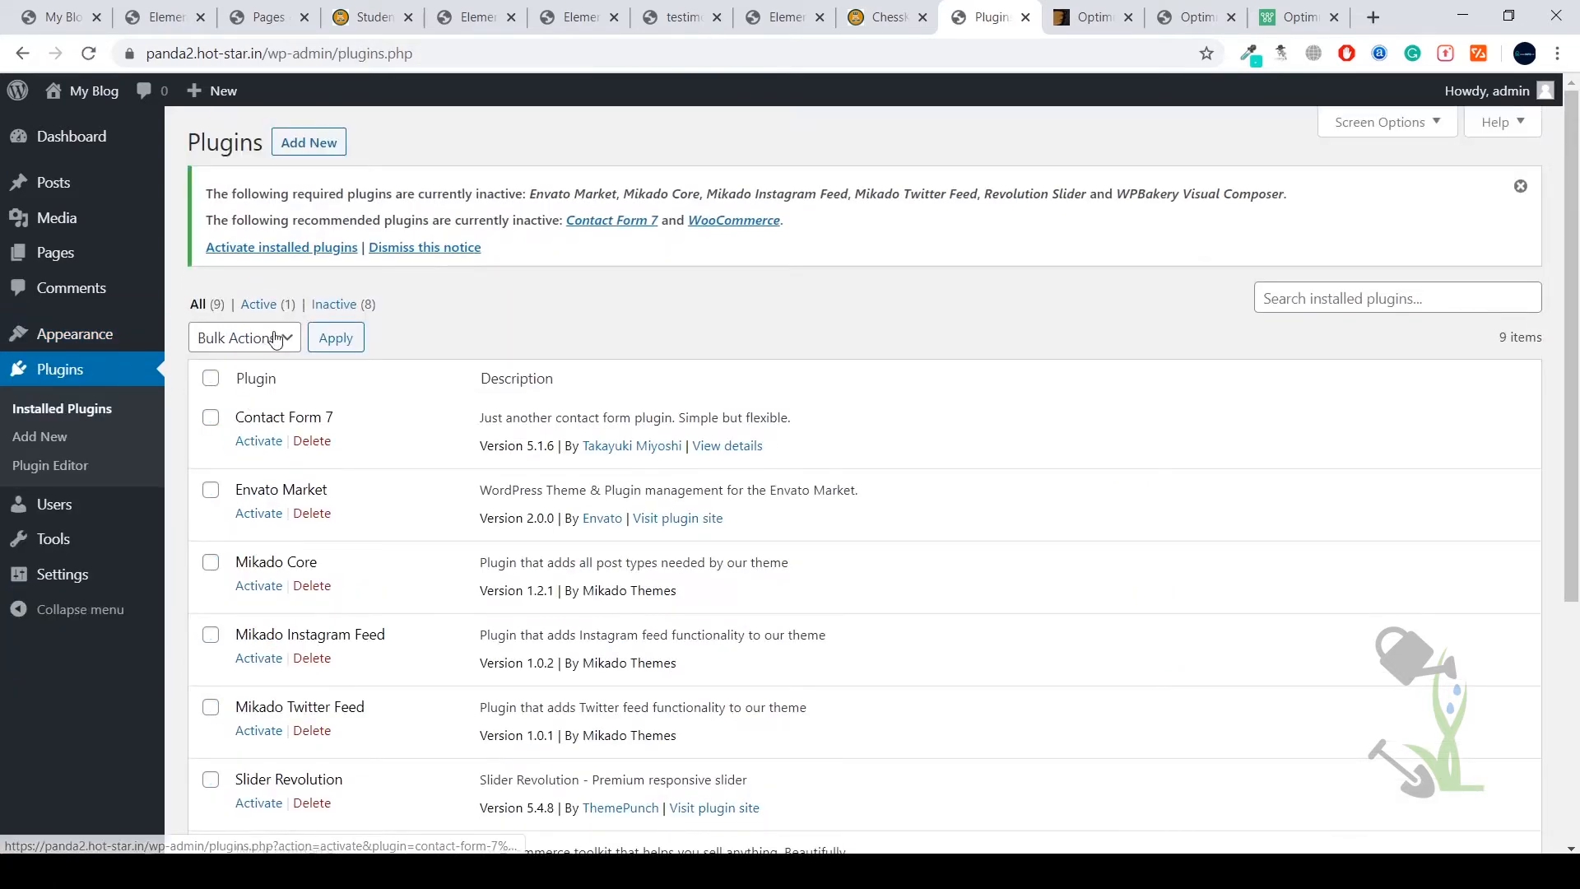
scroll(298, 350, down, 5)
scroll(298, 350, up, 5)
click(210, 377)
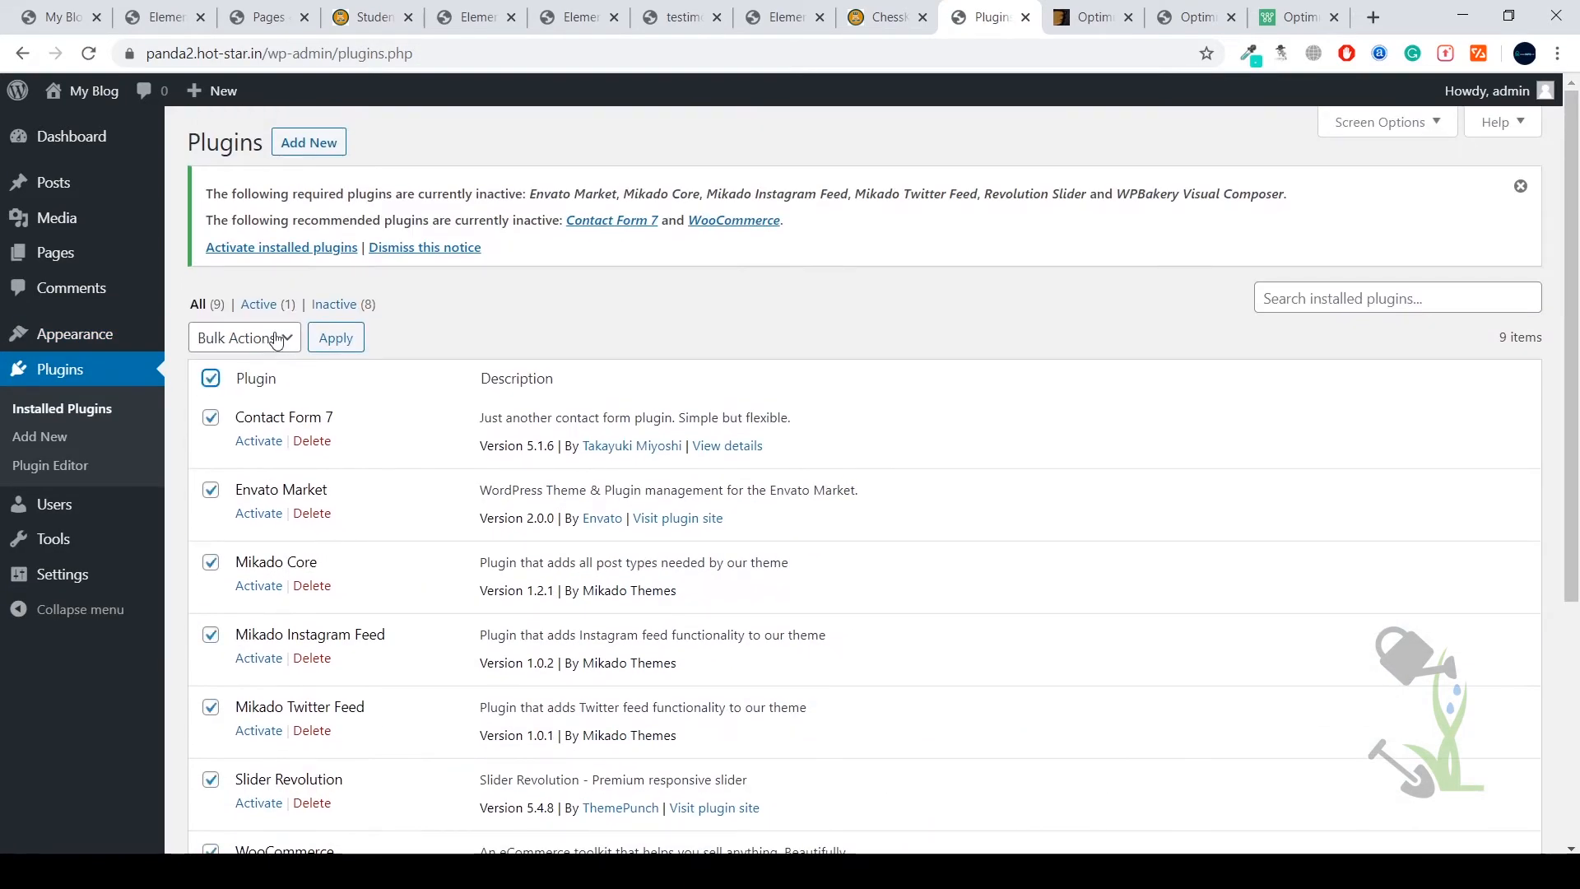
click(245, 338)
click(273, 384)
click(336, 337)
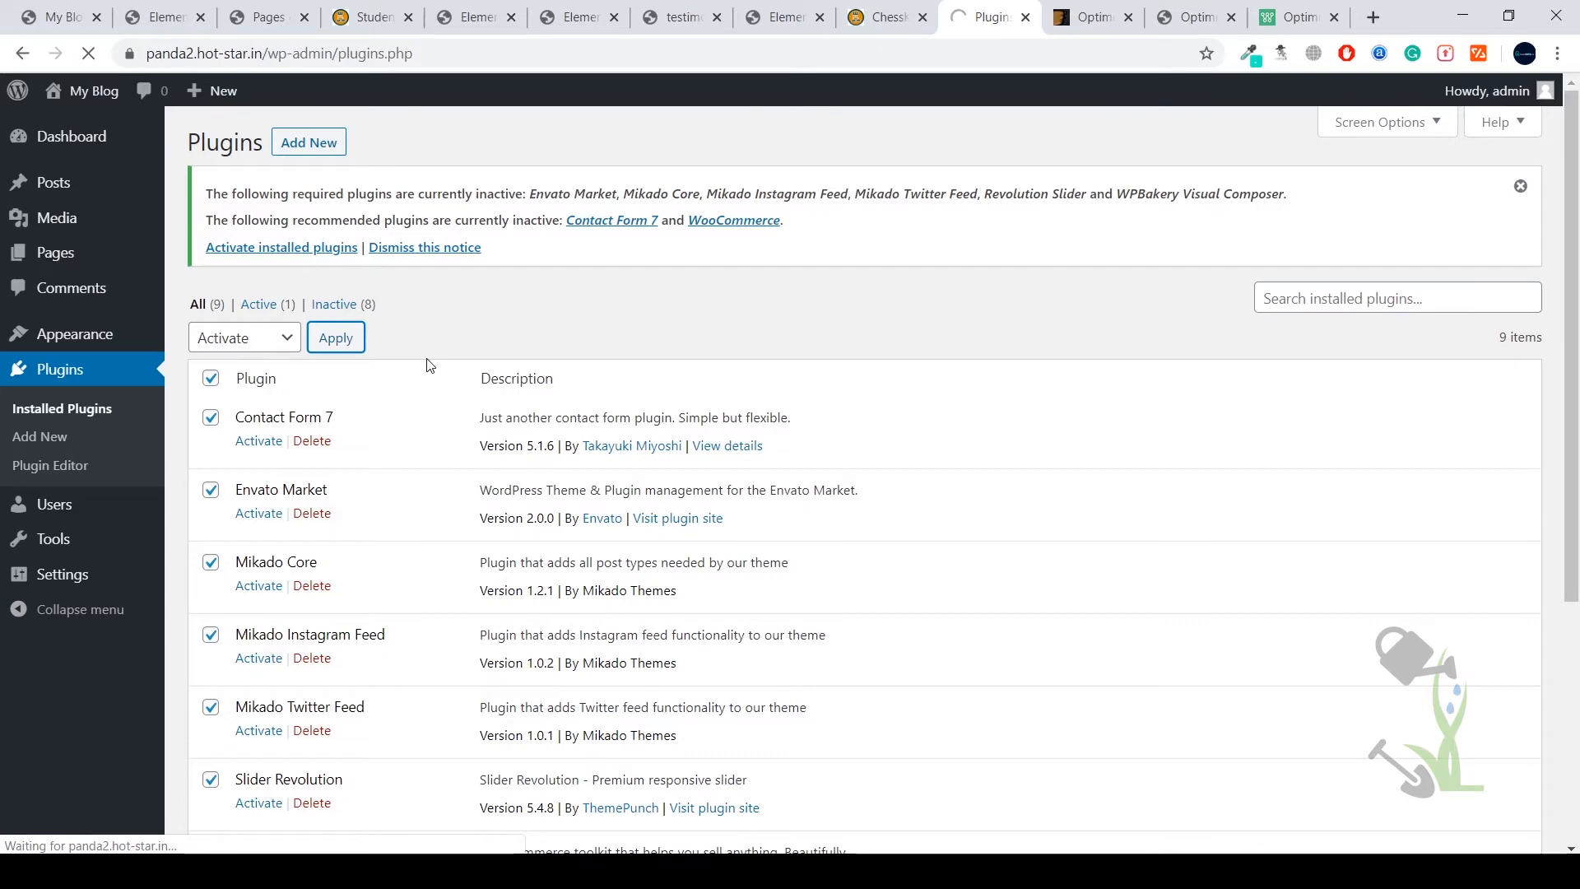
Step: Switch to the Optimize demo site and examine its sections down to Our Working Process
click(1190, 17)
click(1297, 16)
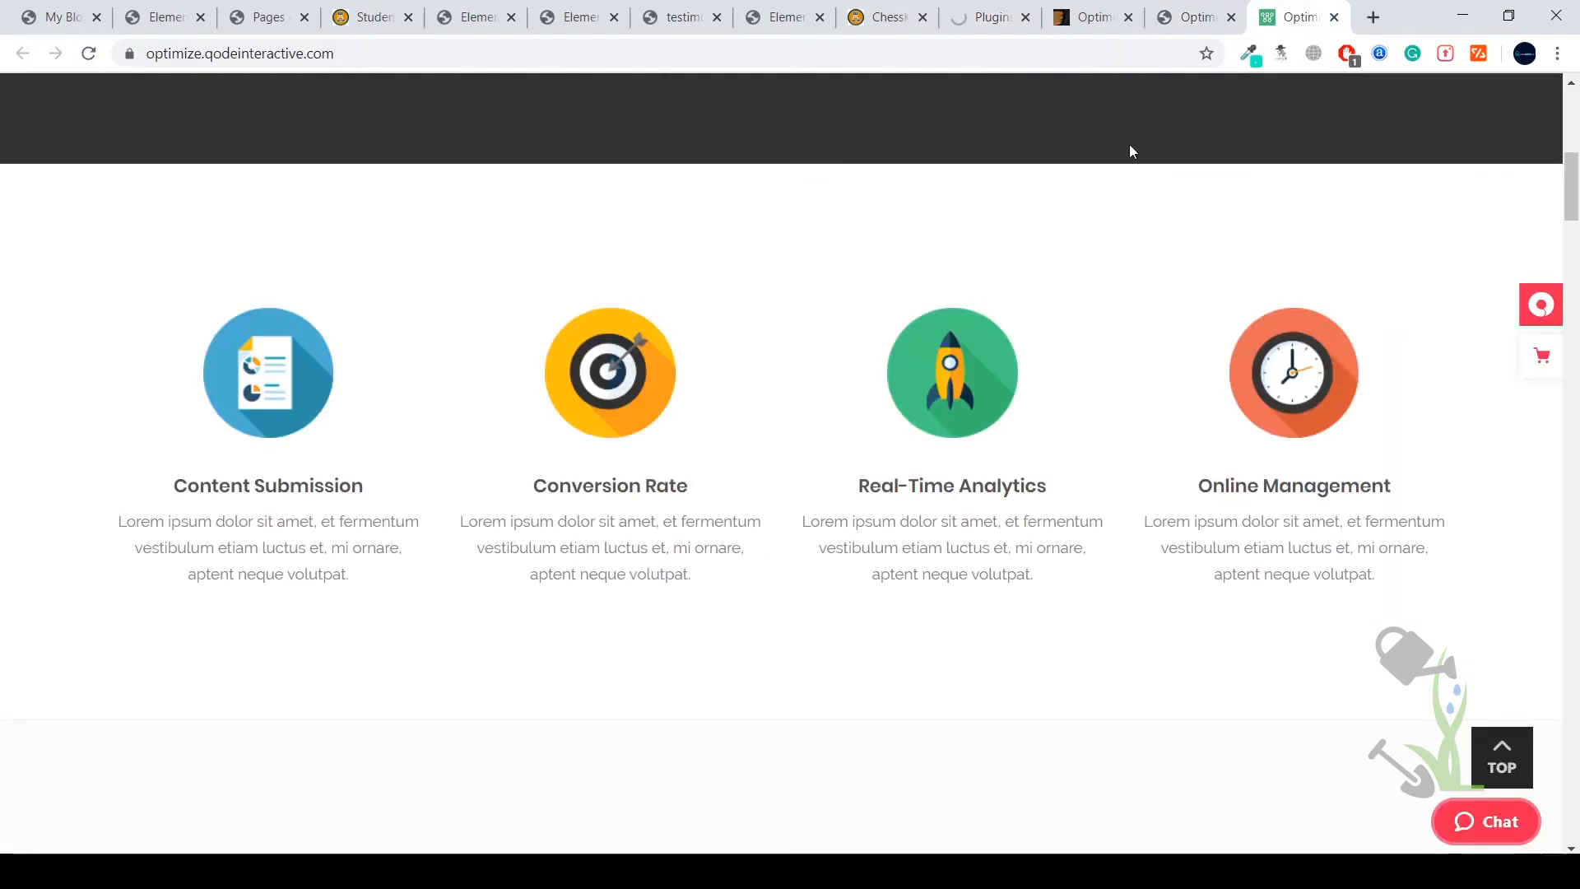
scroll(1071, 200, down, 15)
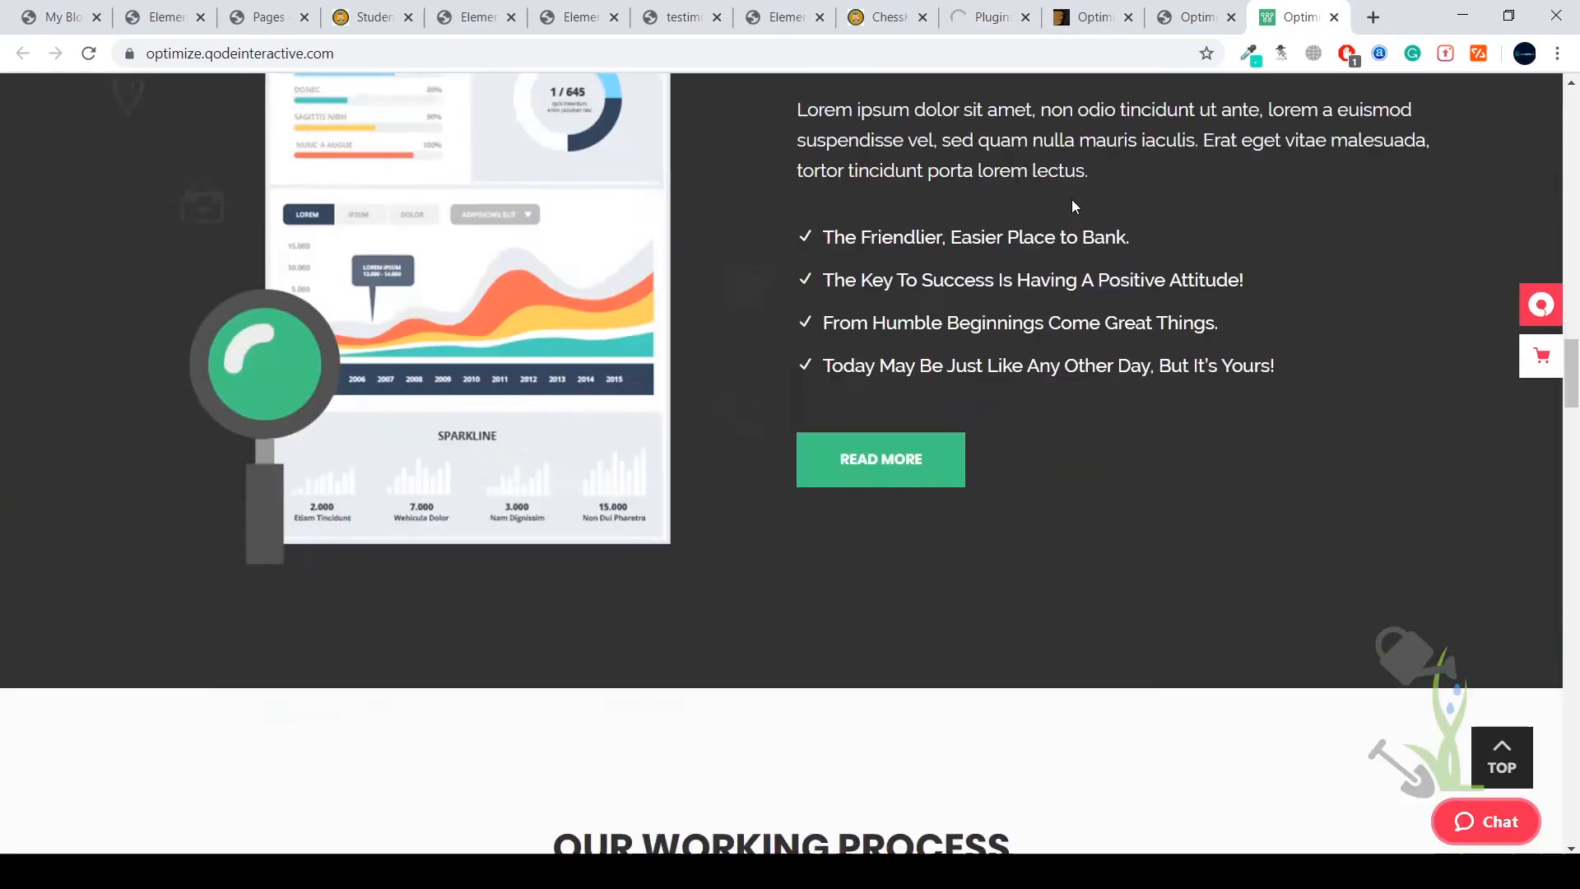
scroll(1072, 200, down, 10)
scroll(1072, 200, up, 8)
scroll(1072, 200, down, 6)
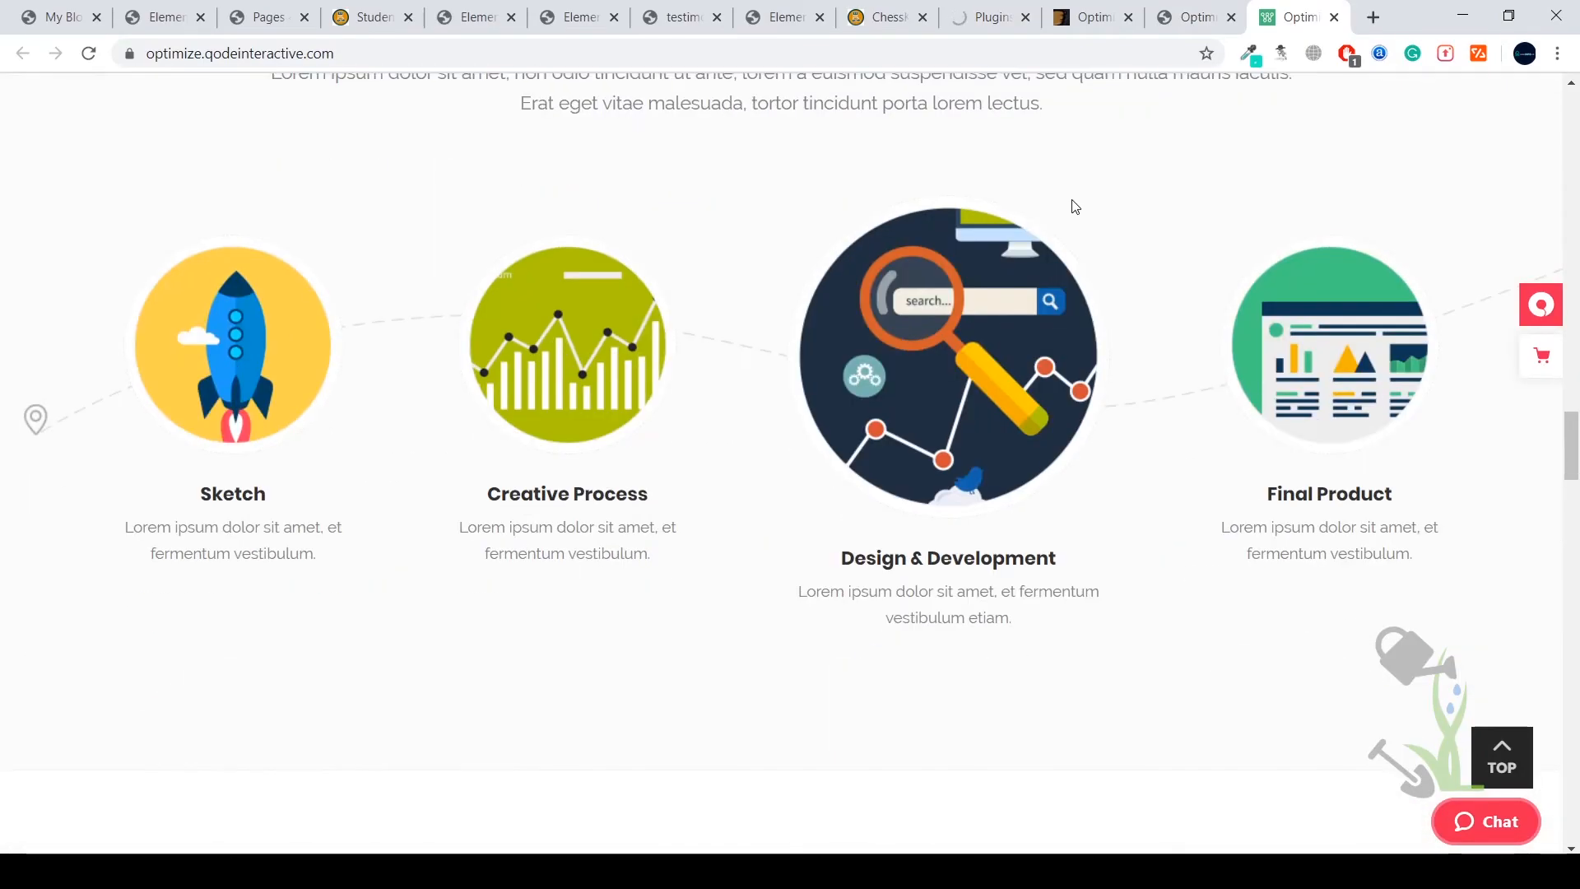
scroll(1072, 206, down, 7)
scroll(1072, 206, up, 9)
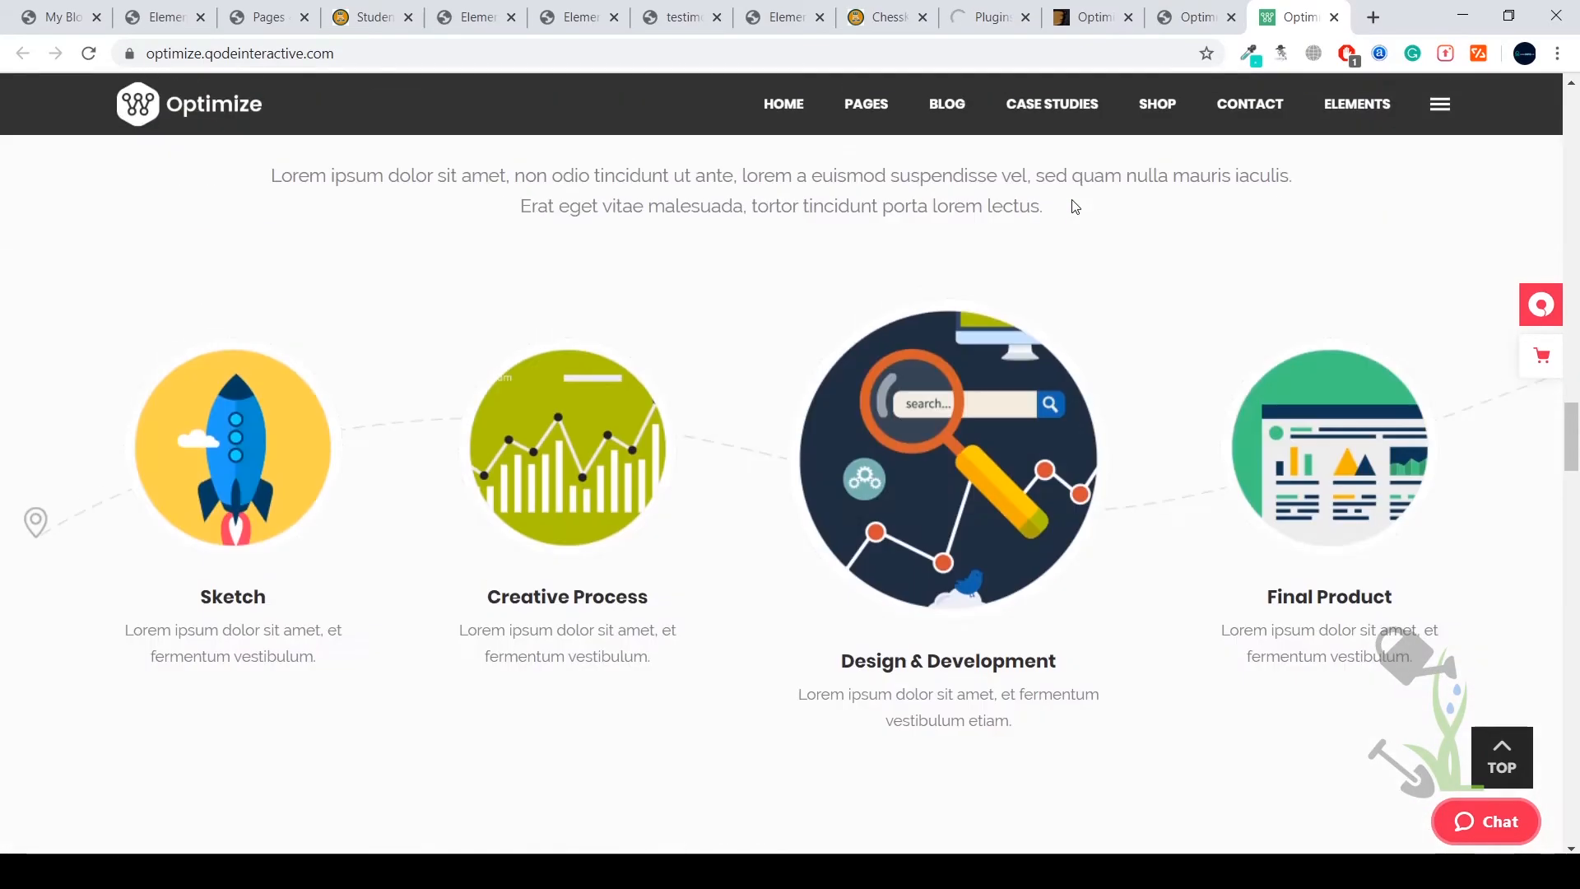
Step: Inspect the demo page with the developer tools and examine its mobile layout at 388 px wide
right_click(1074, 206)
click(1197, 459)
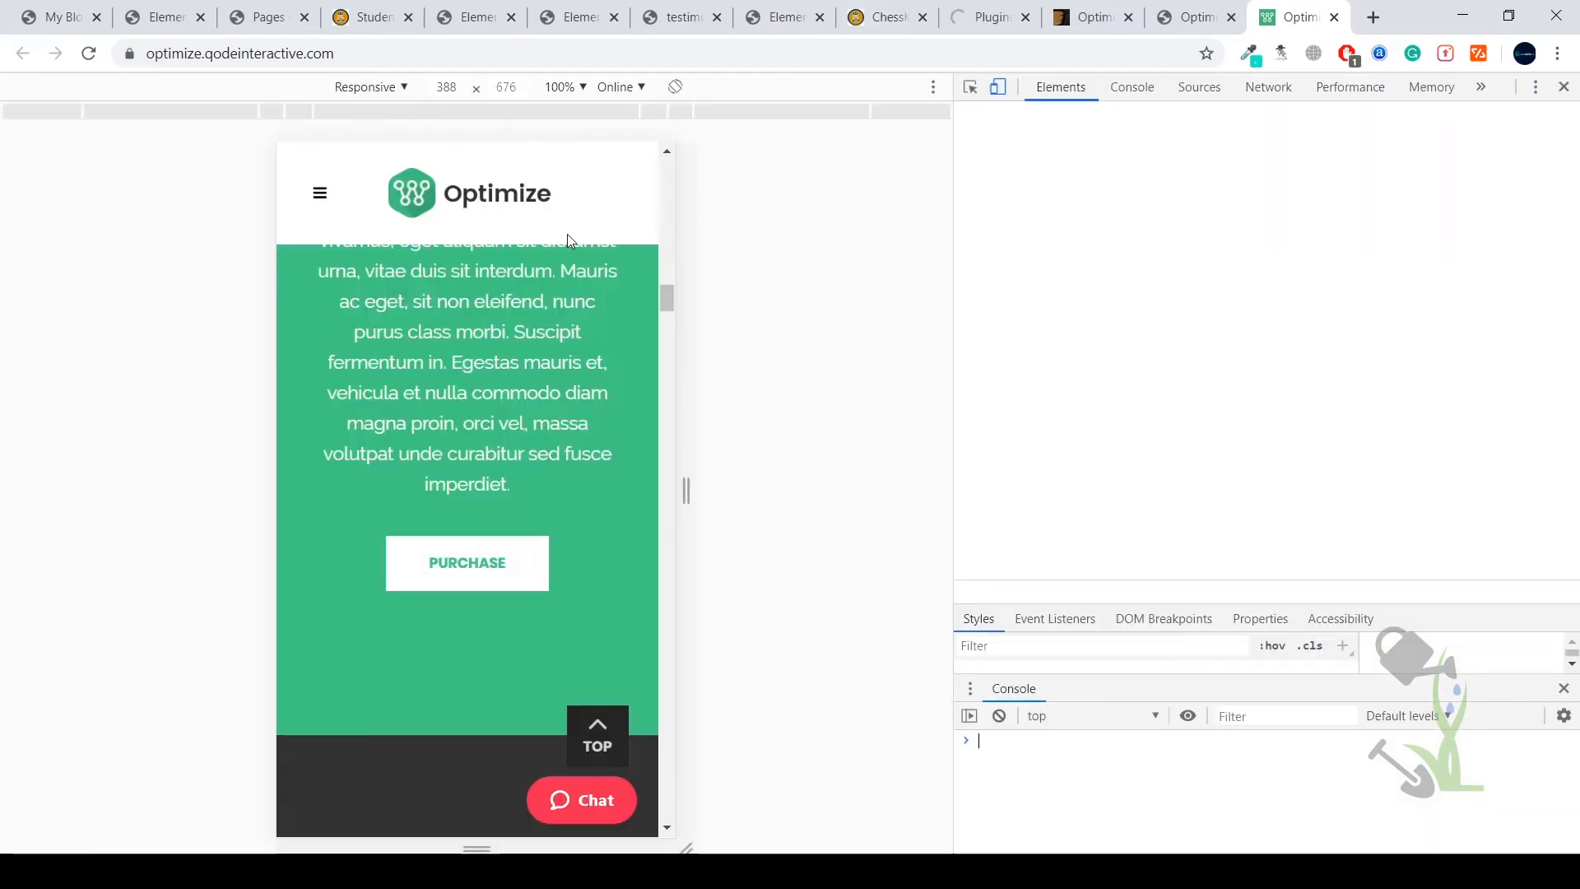
scroll(569, 494, down, 5)
scroll(569, 494, up, 2)
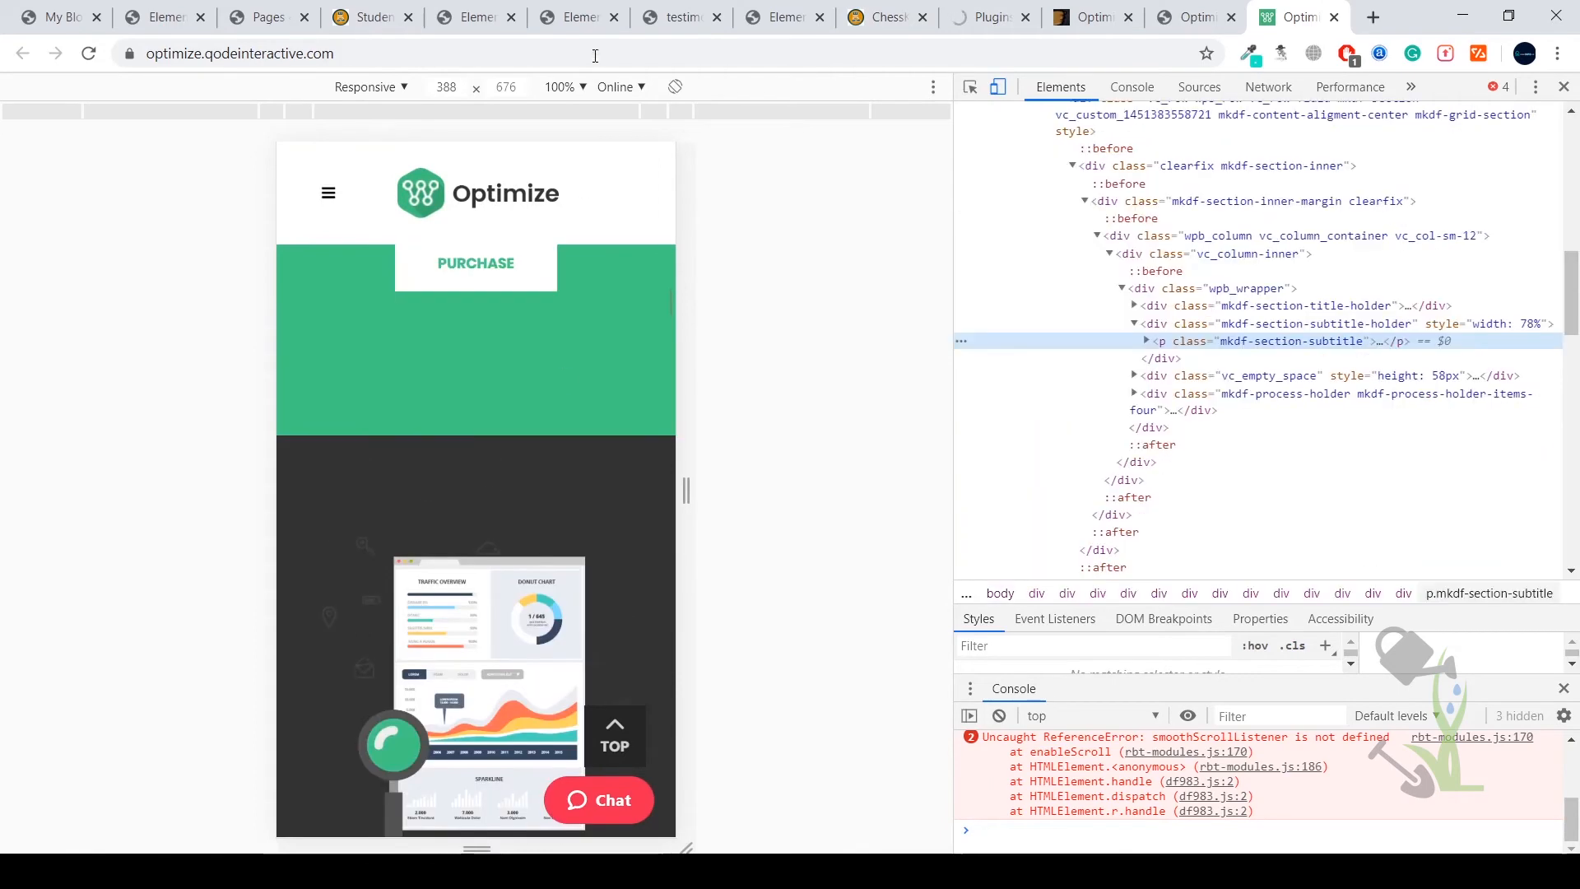
scroll(576, 395, down, 10)
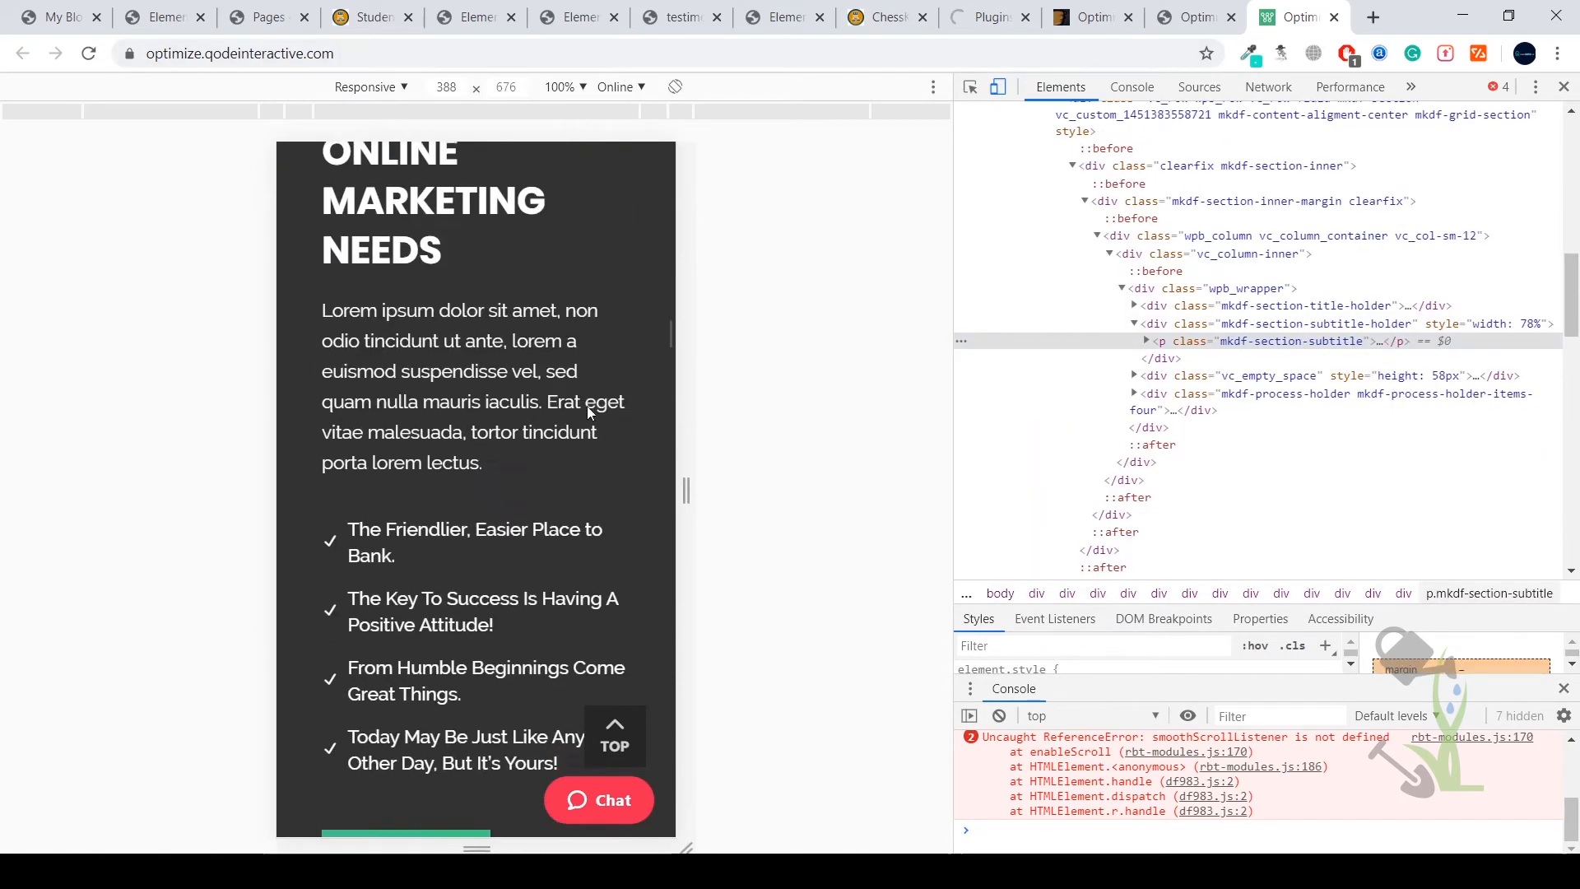
scroll(589, 411, down, 15)
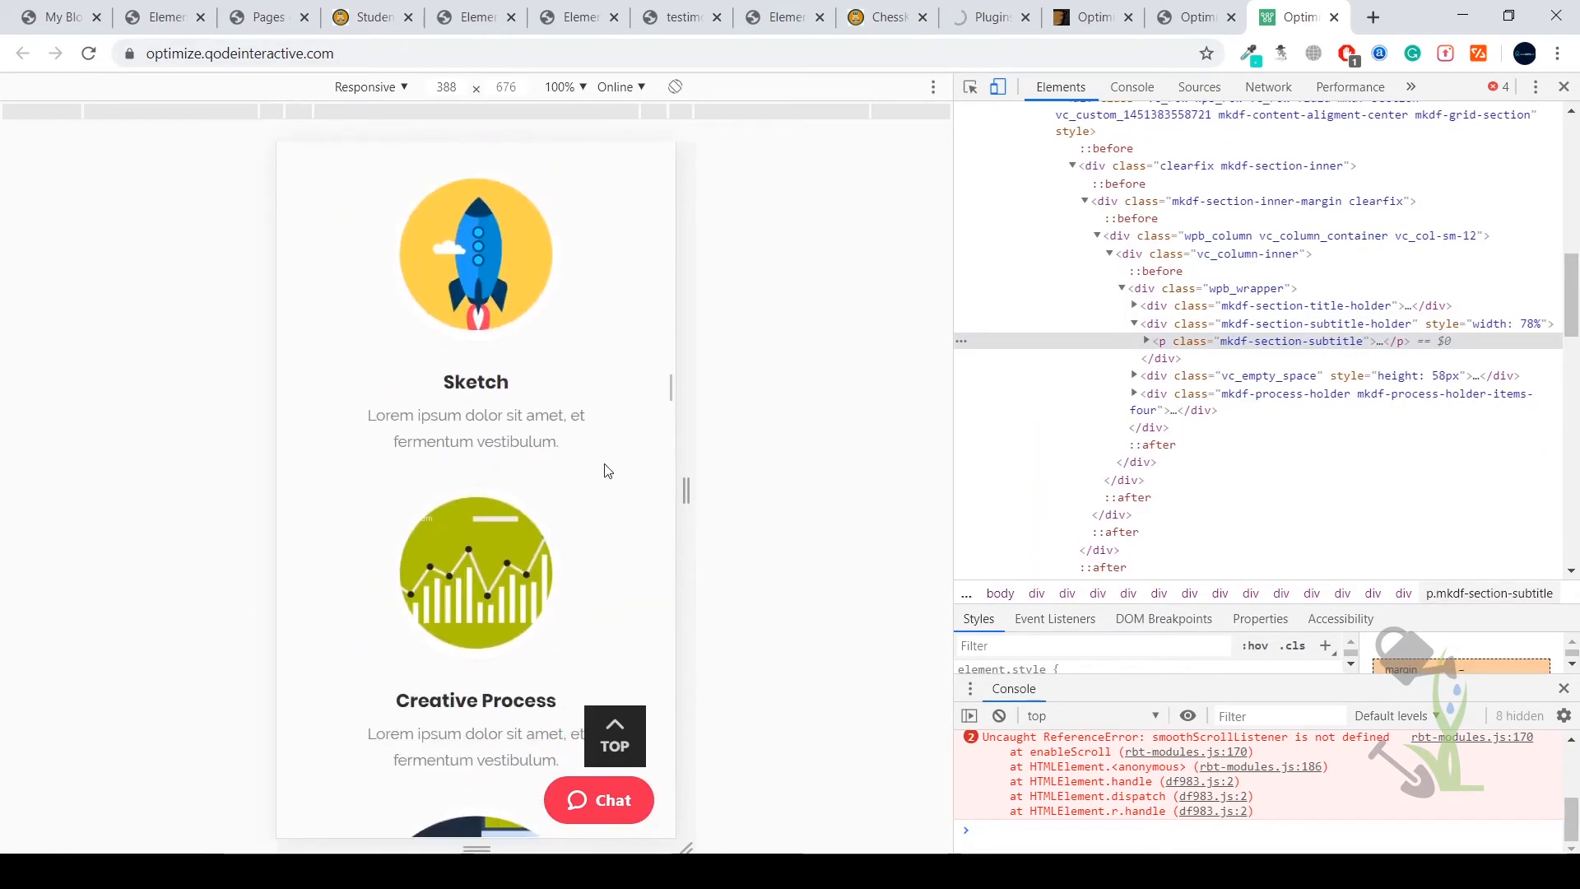
scroll(625, 445, down, 5)
Step: Widen the responsive preview to 674 px, review the Our Working Process section and close the developer tools
drag(690, 483, 833, 486)
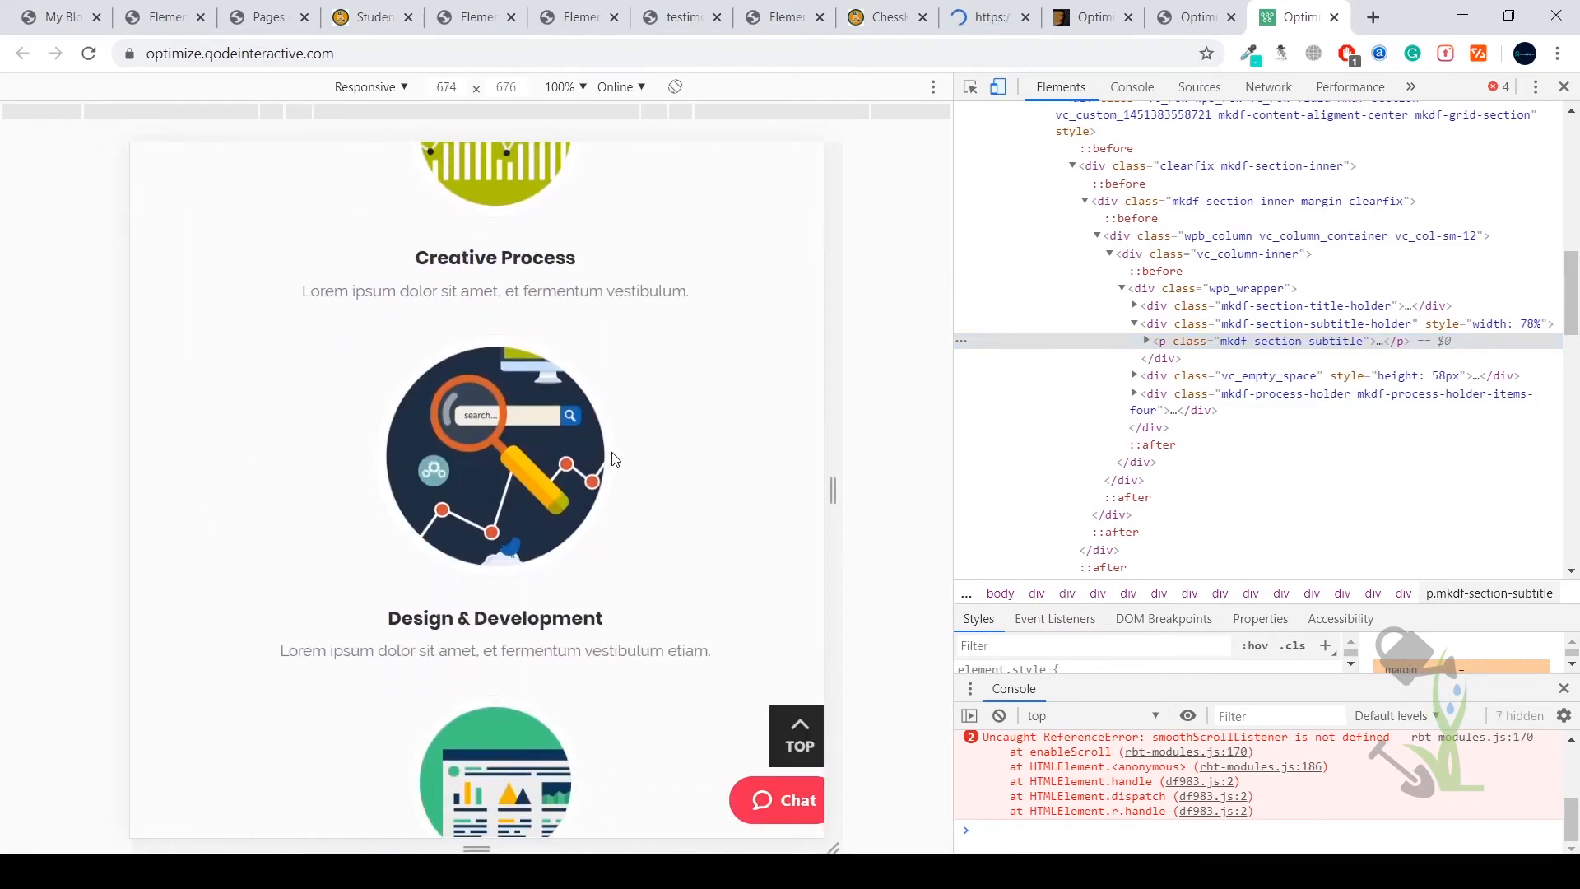
scroll(611, 458, up, 5)
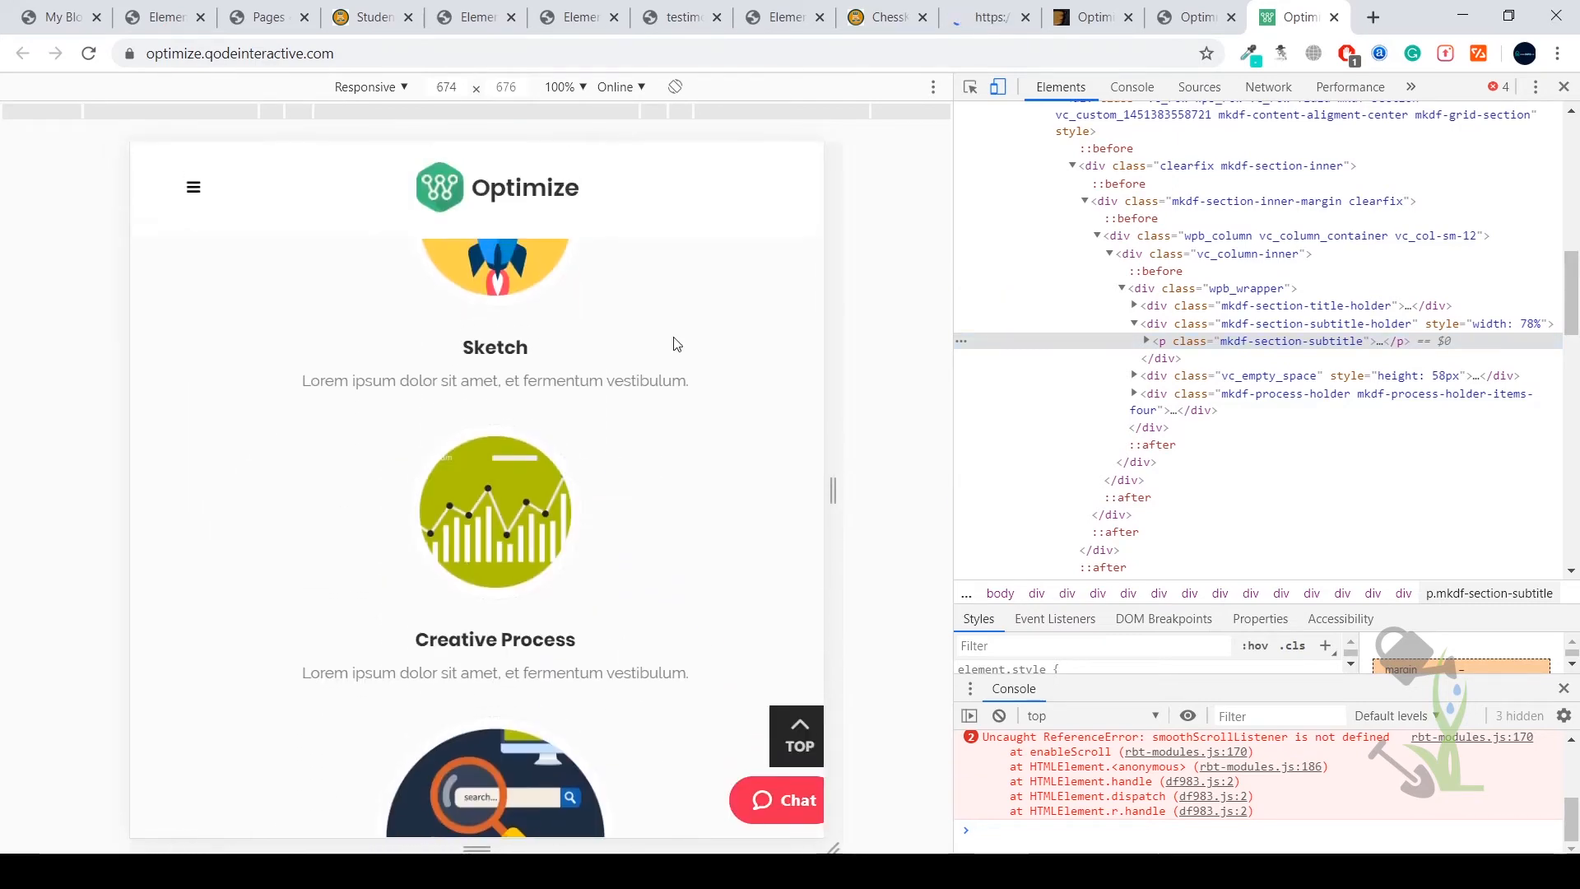
scroll(675, 344, up, 5)
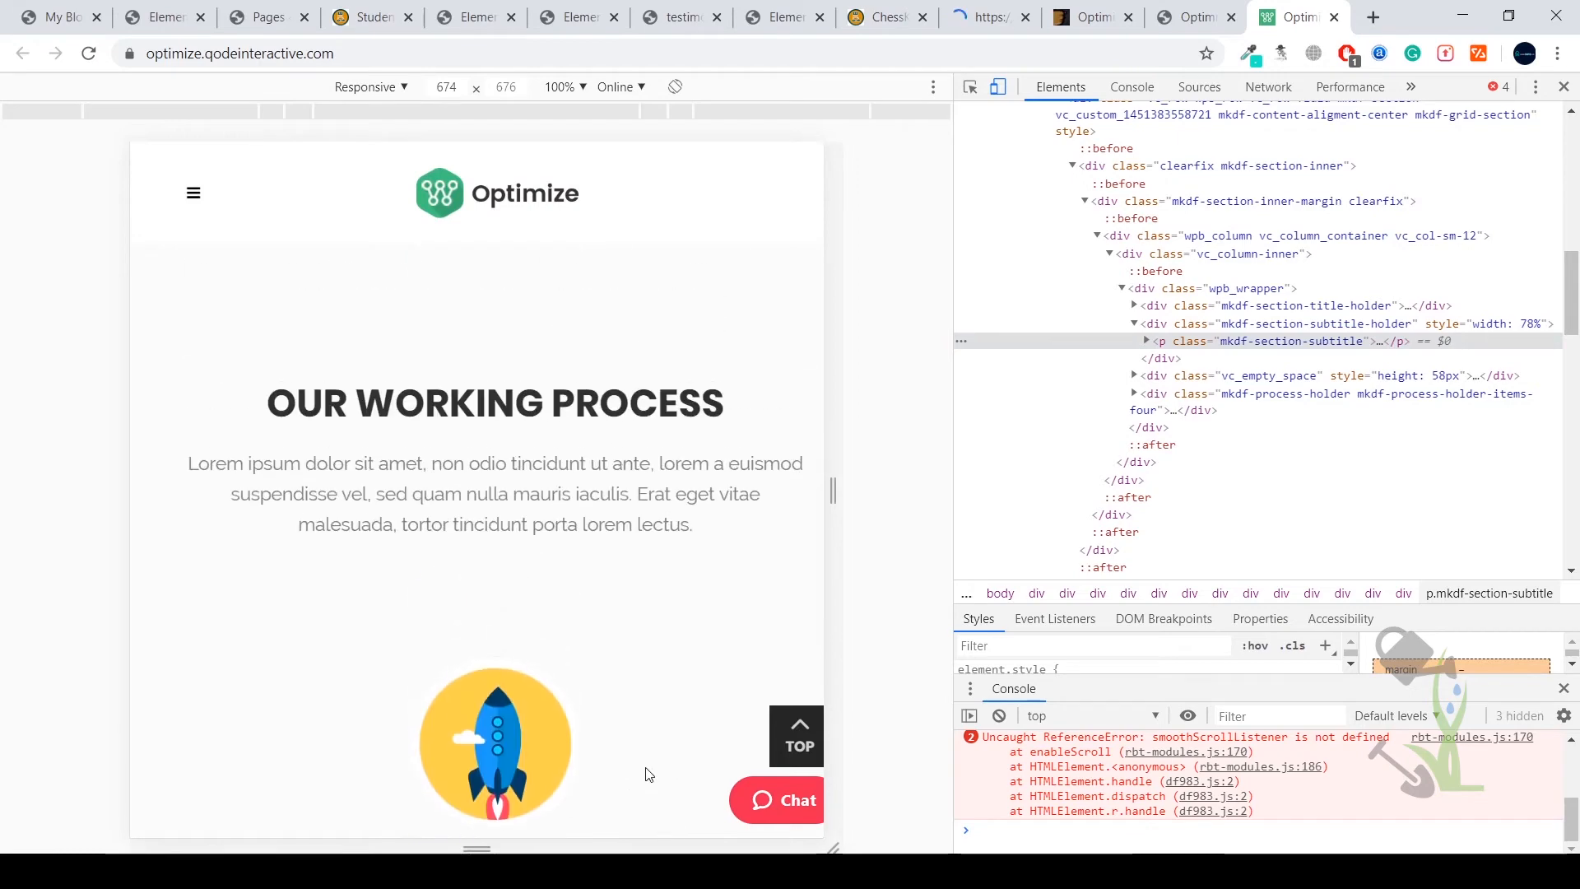
click(1563, 86)
Step: Return to the WordPress plugins page, review the activated plugins and bring up the Mikado Options submenu
click(1028, 9)
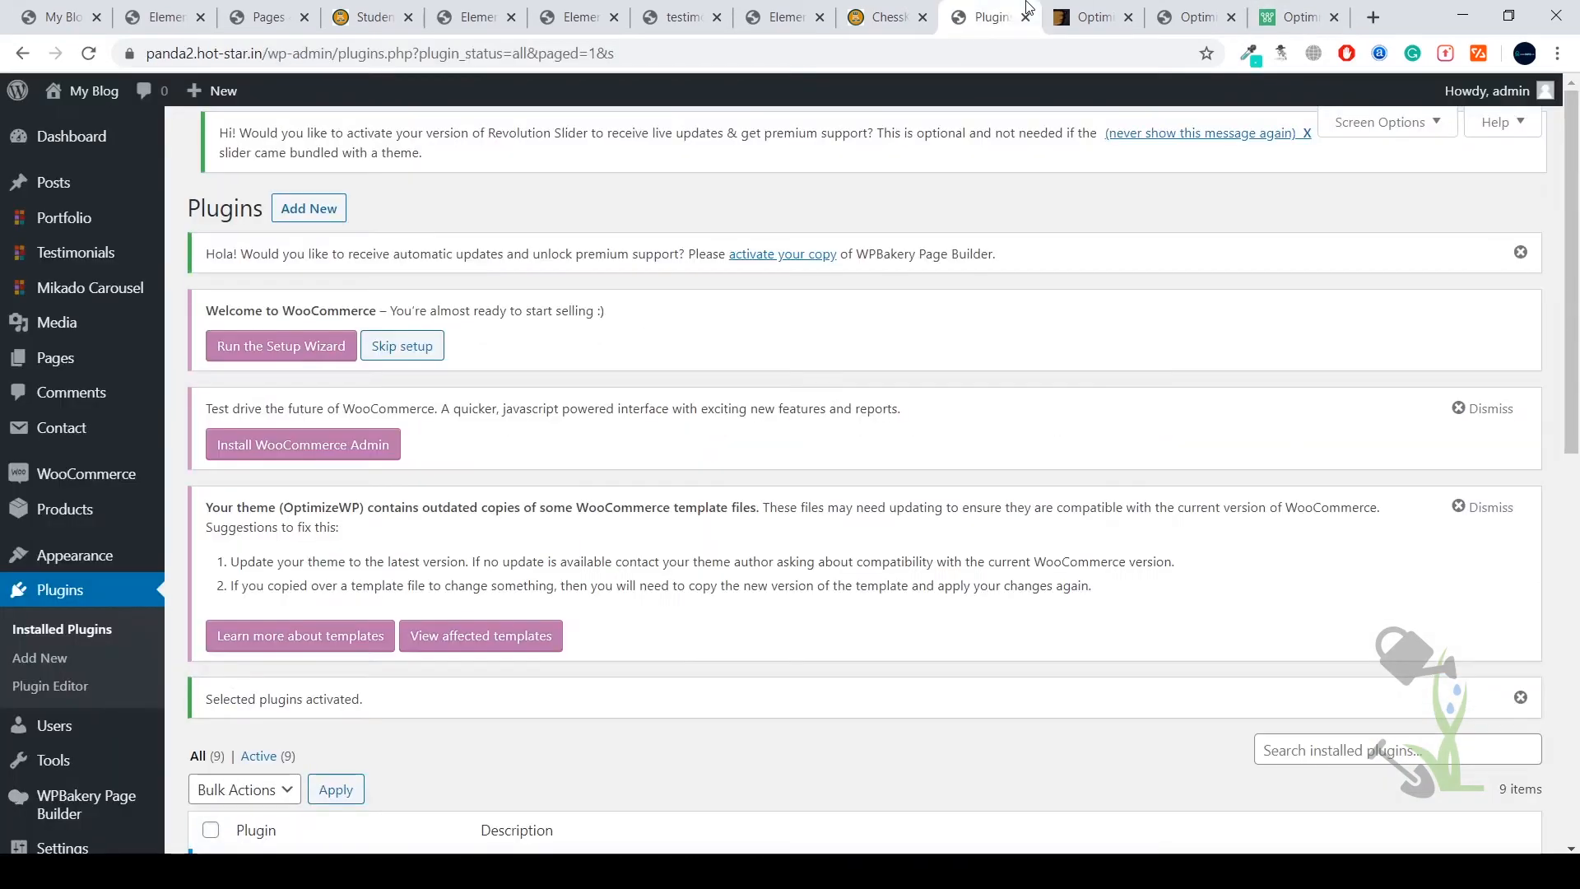
scroll(786, 288, down, 10)
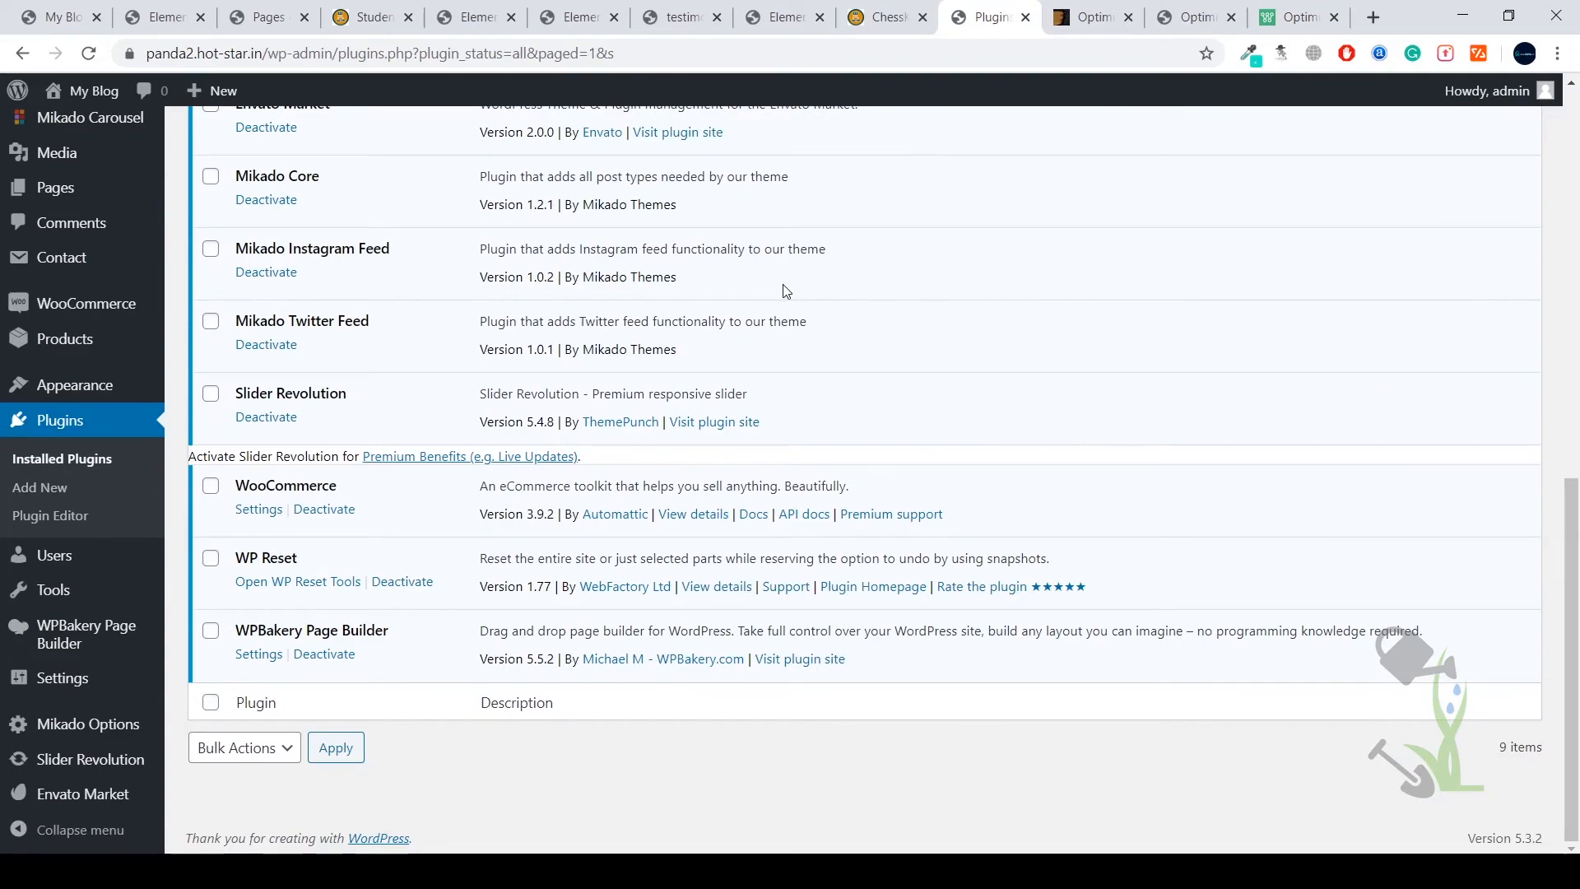
scroll(786, 291, up, 10)
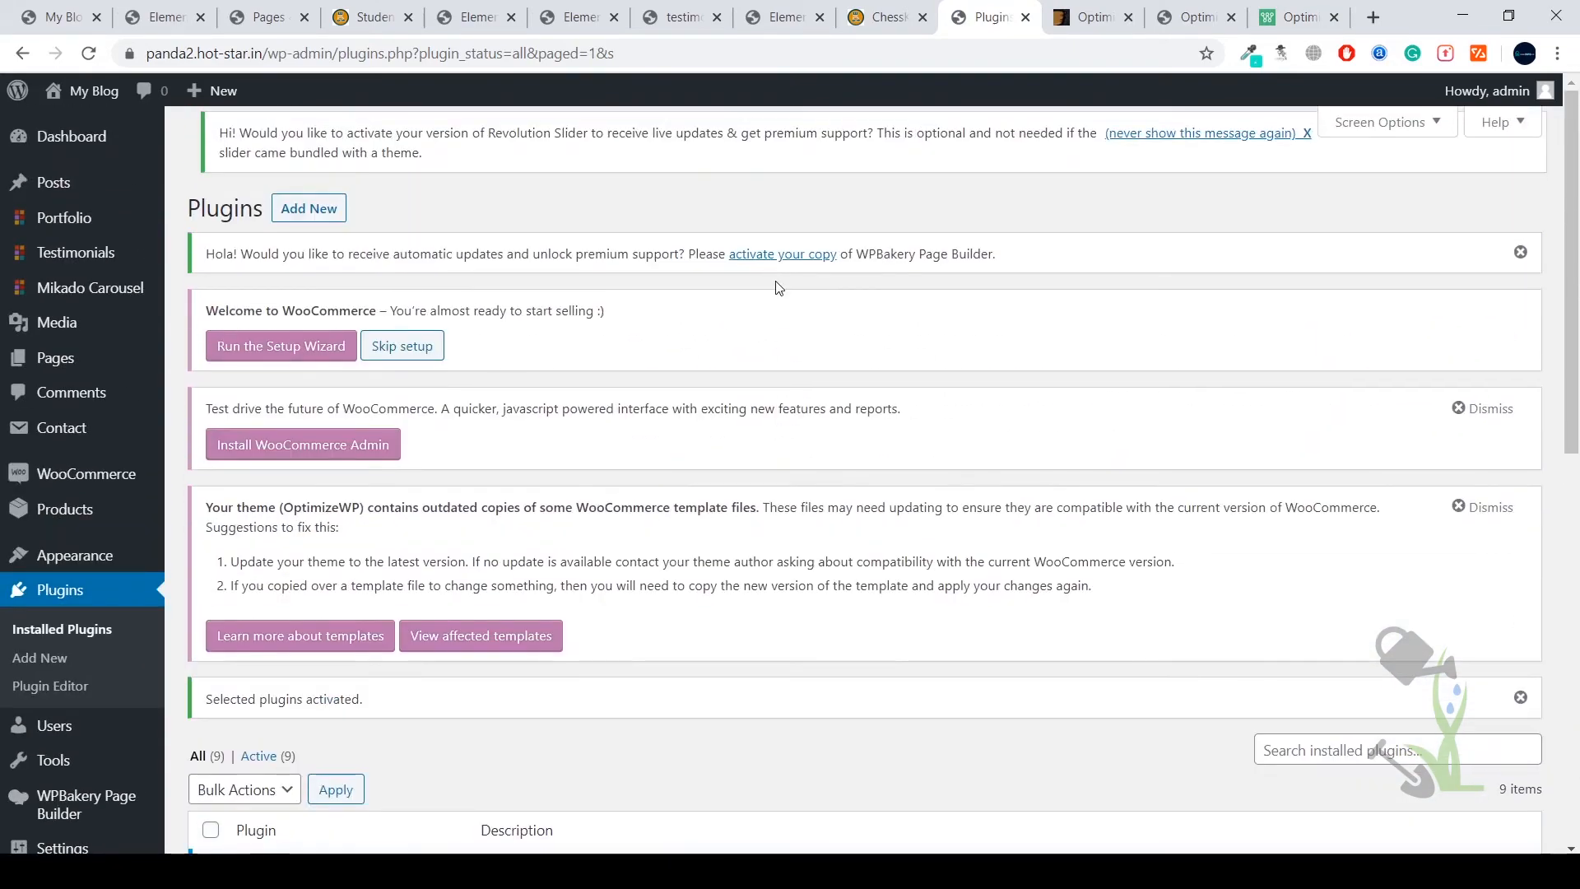
scroll(778, 287, down, 4)
scroll(765, 297, up, 4)
scroll(761, 300, down, 10)
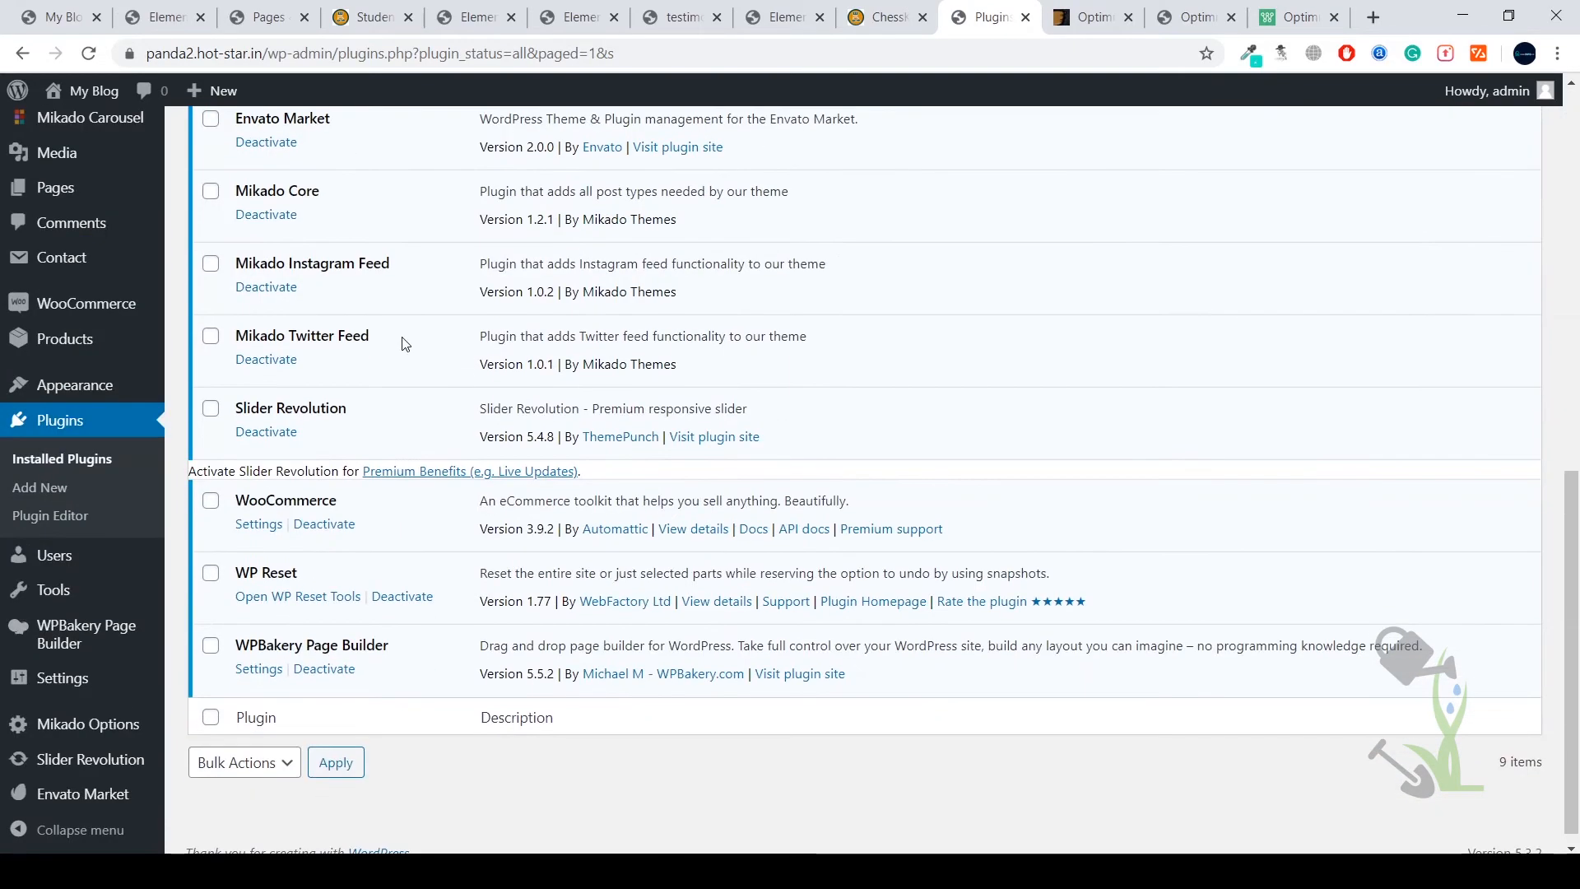
mouse_move(121, 730)
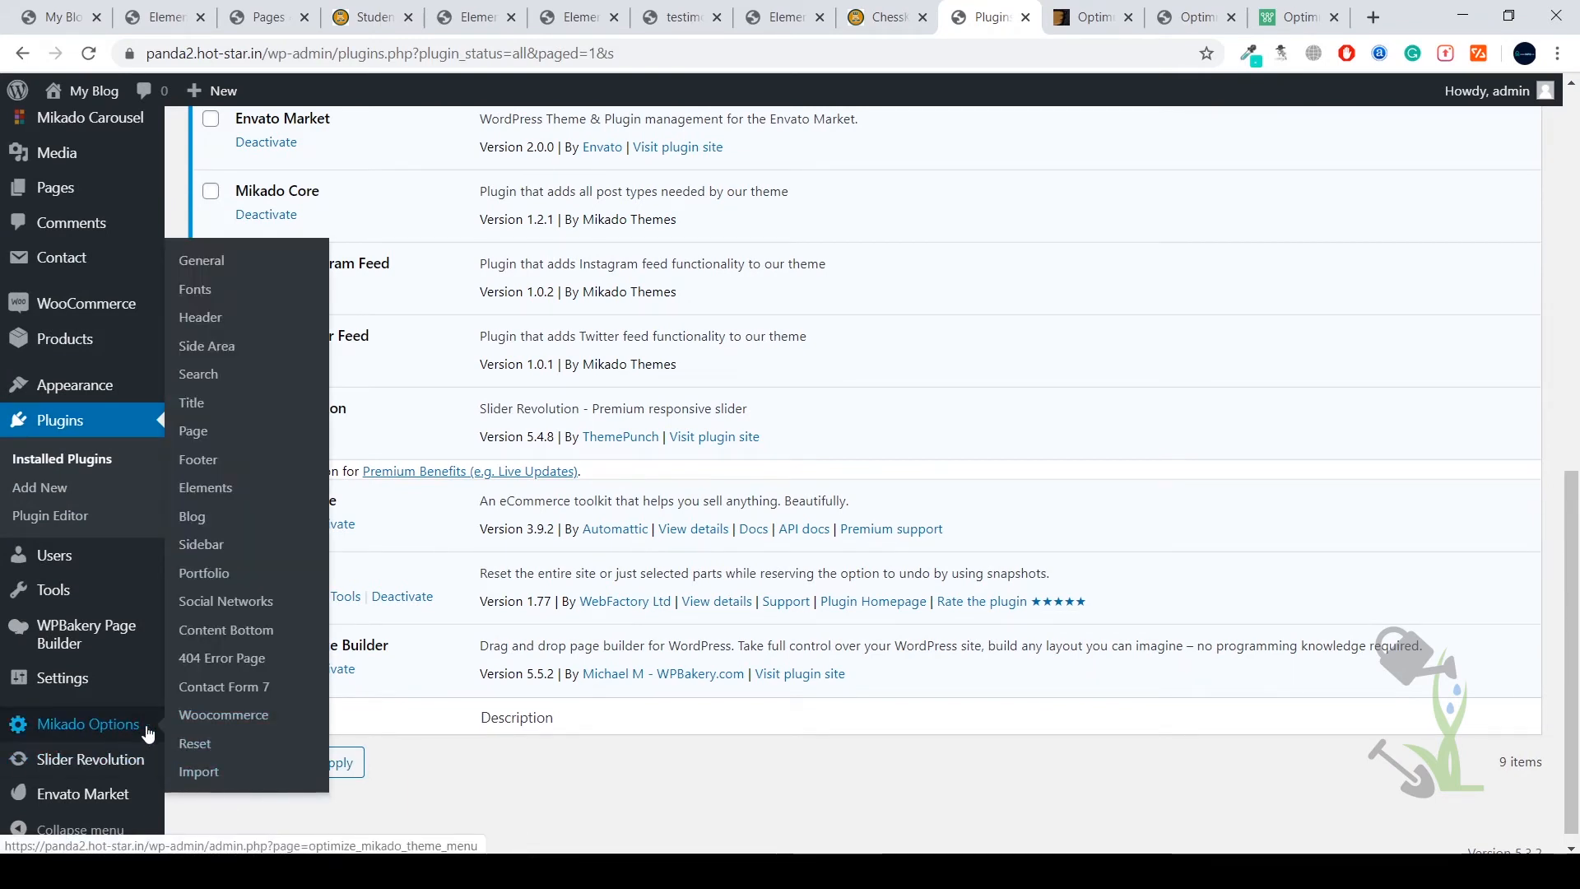
Step: Bring up the theme's demo import options and set the Import Type for the Optimize demo to All
click(207, 771)
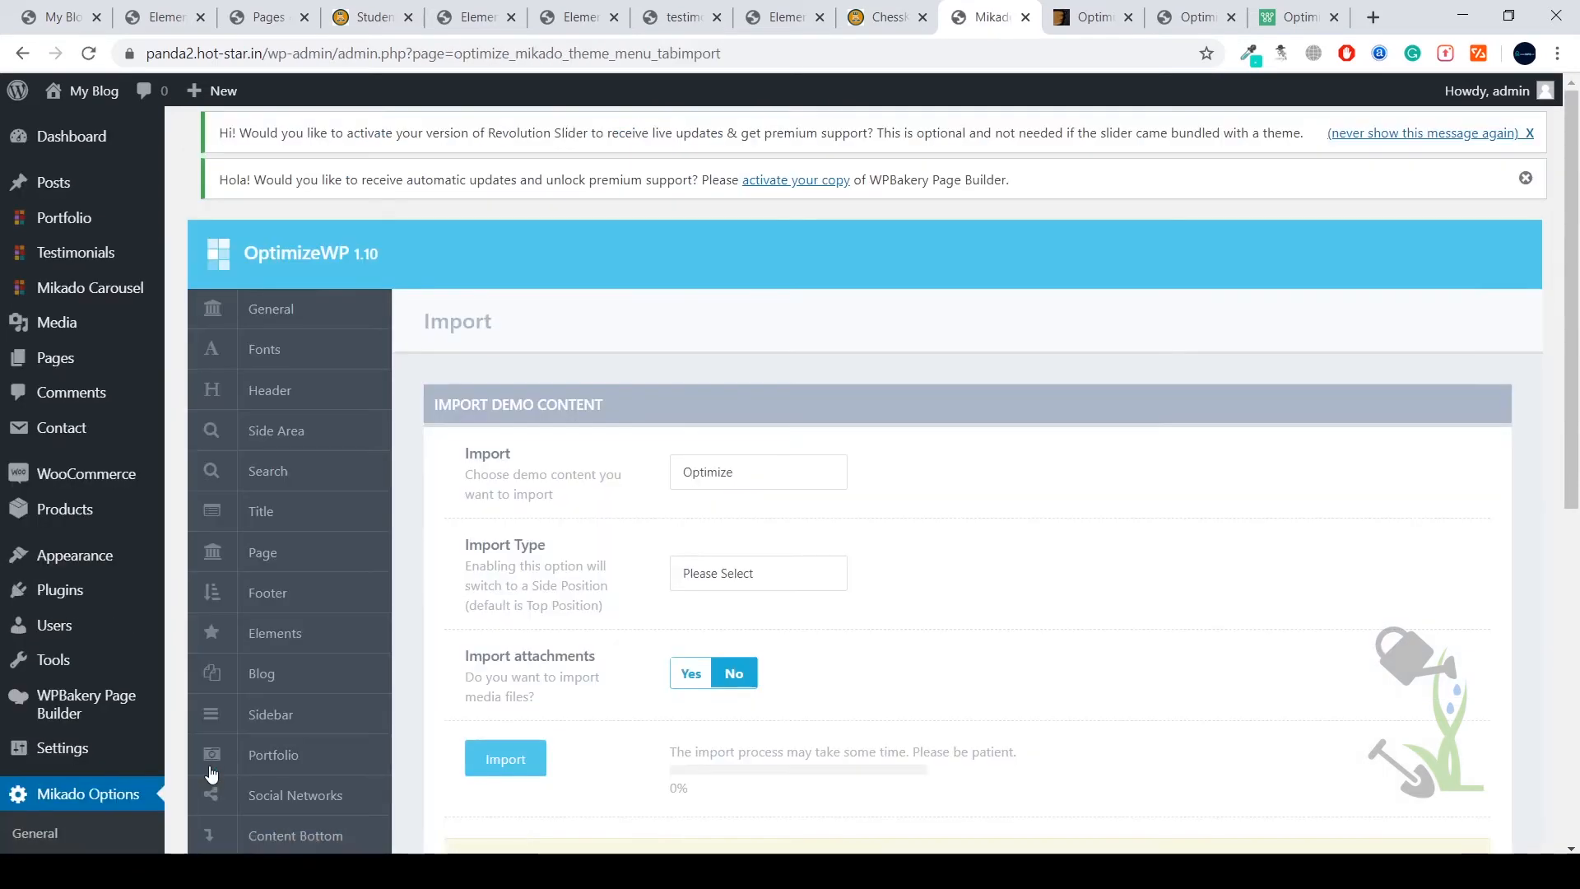
click(780, 484)
click(856, 483)
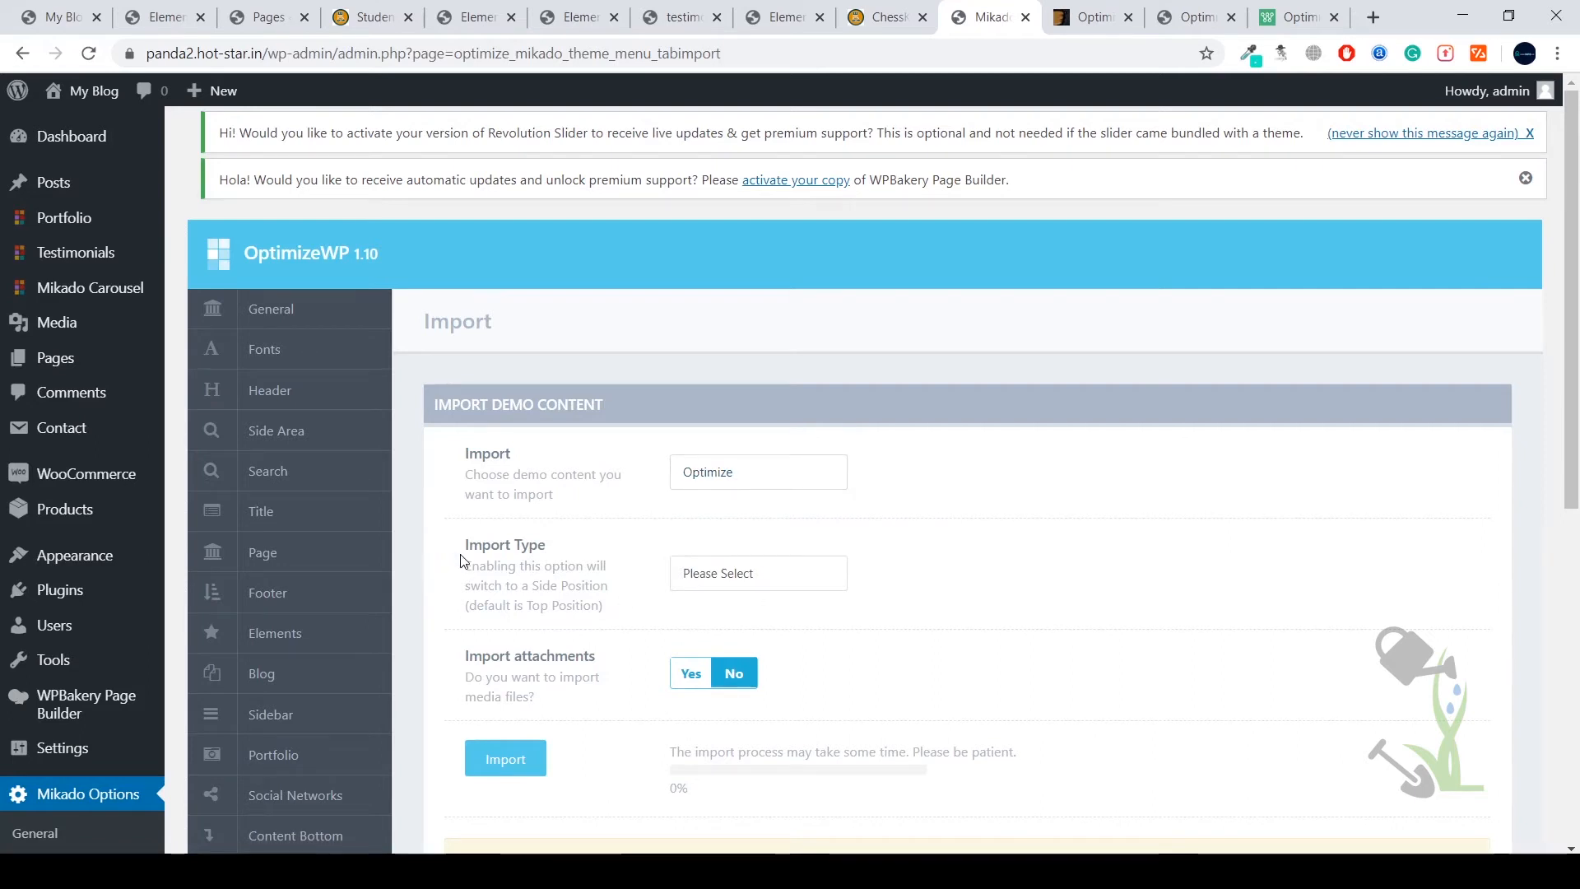
click(745, 578)
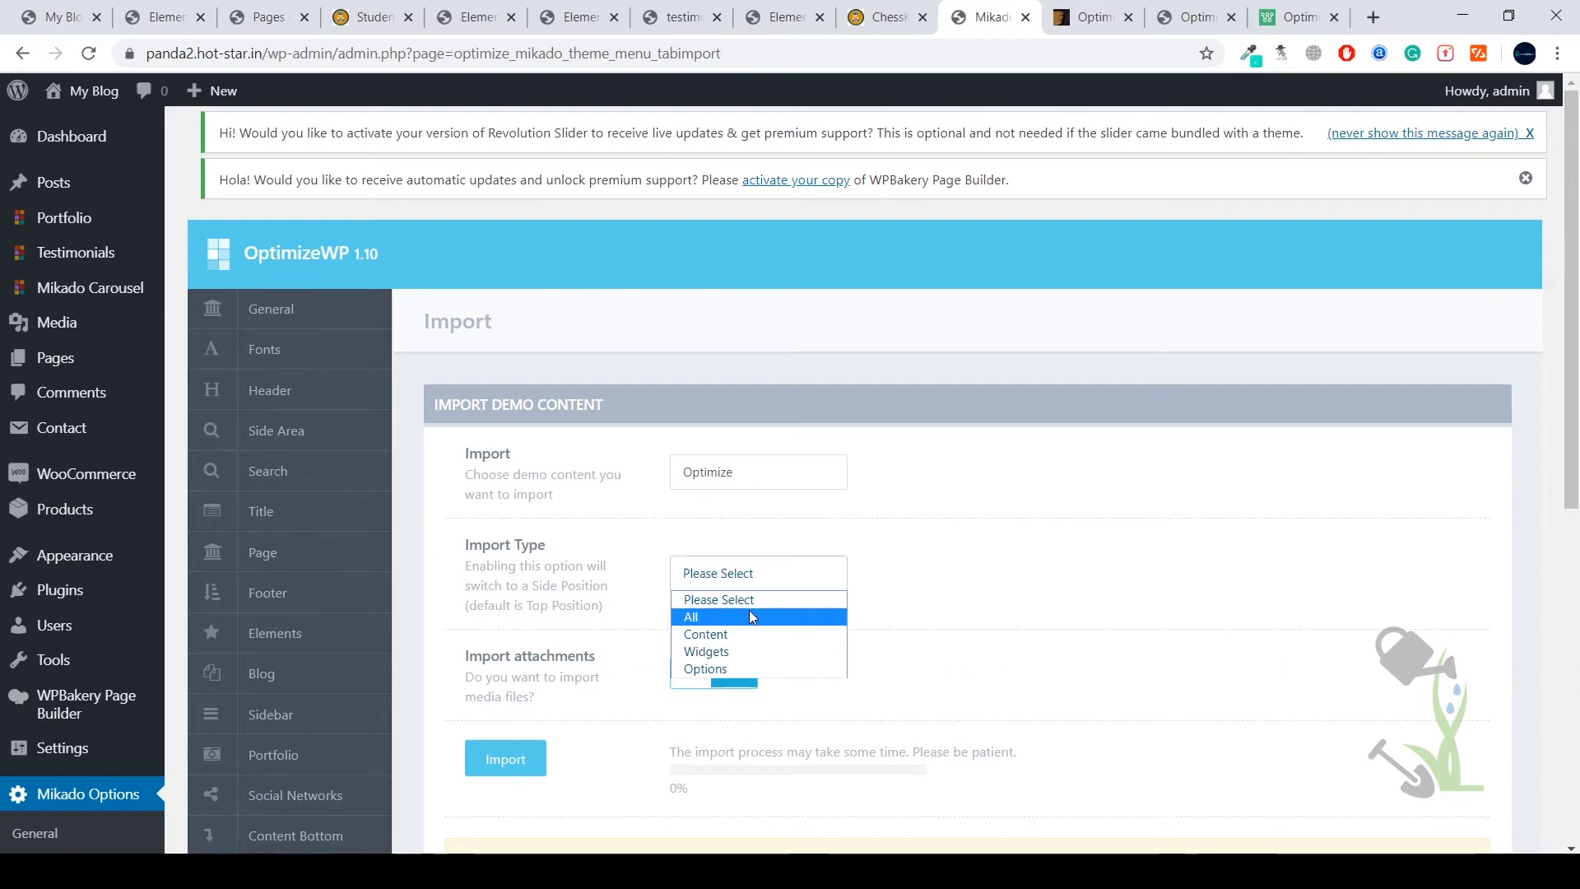
click(750, 614)
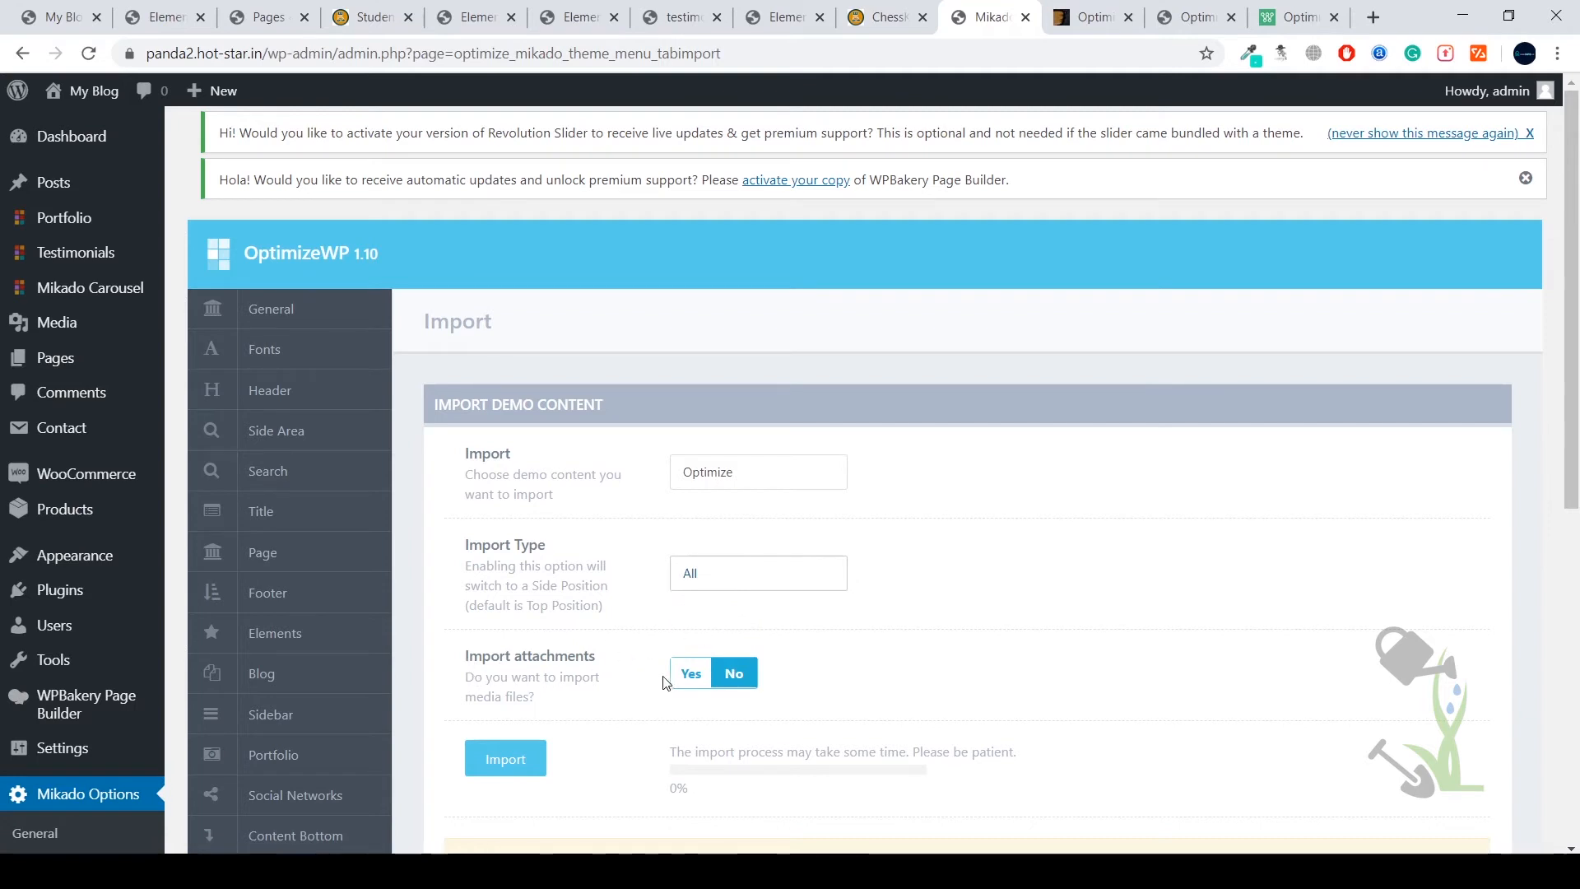
Step: Enable importing attachments and run the Optimize demo content import
click(694, 676)
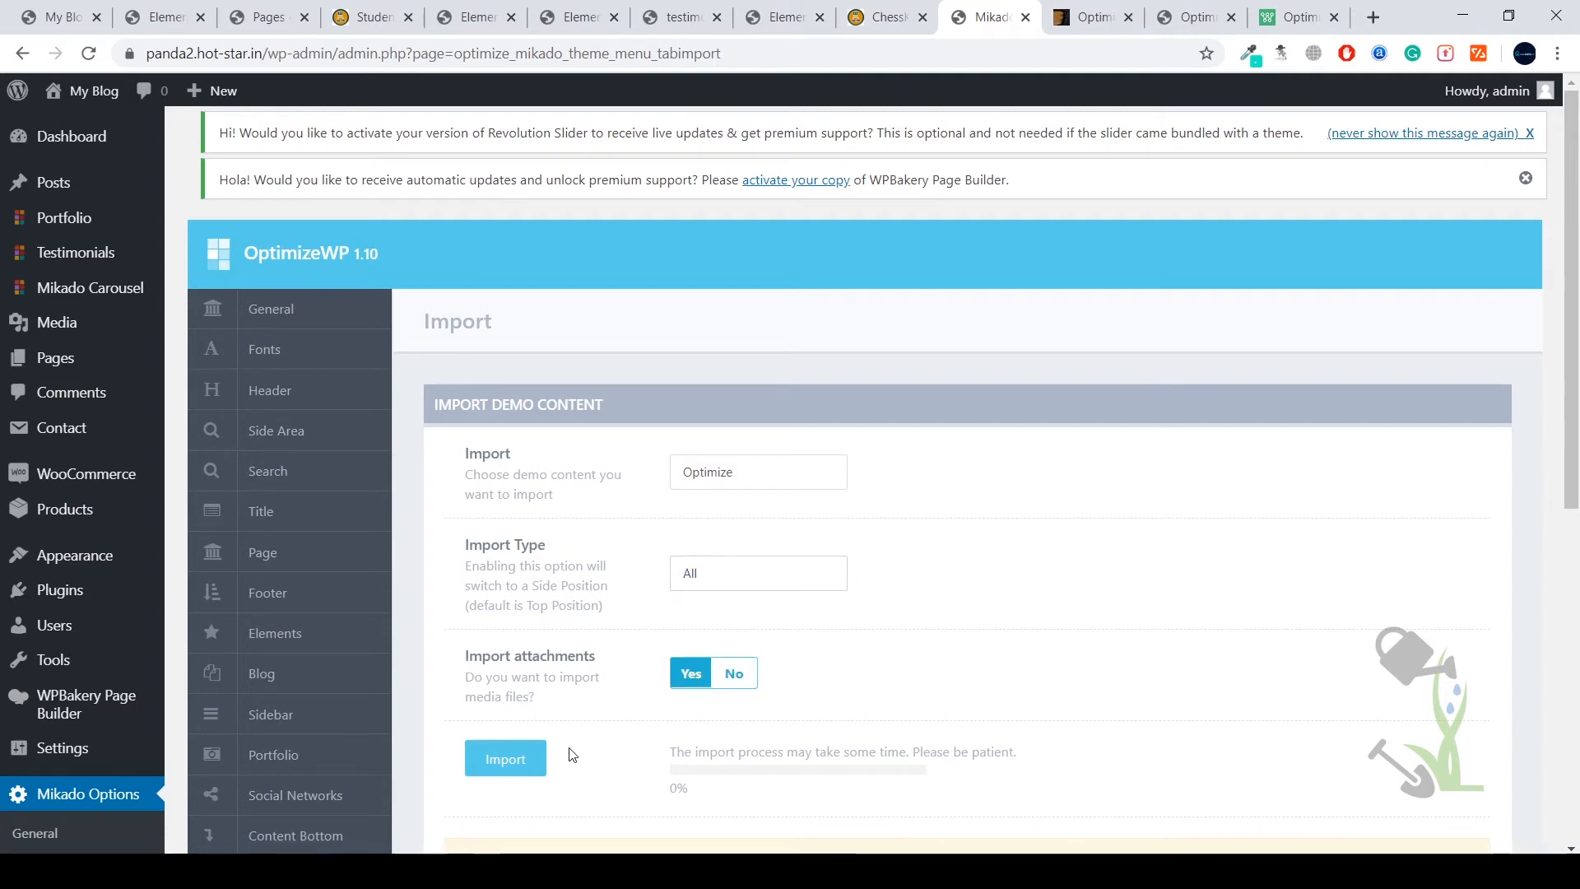
click(509, 765)
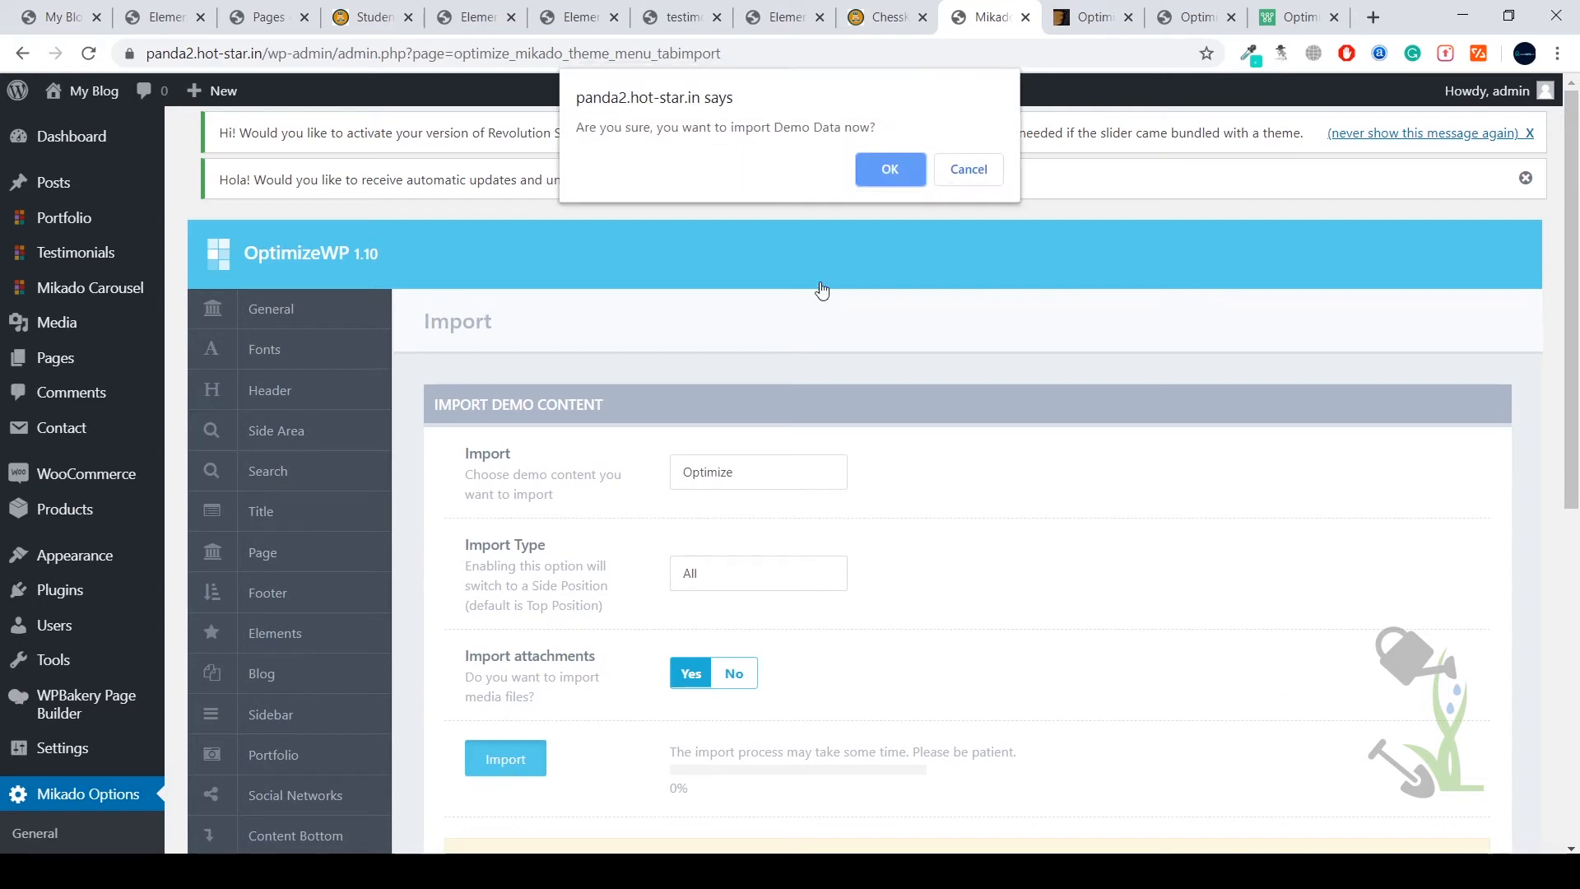
click(890, 170)
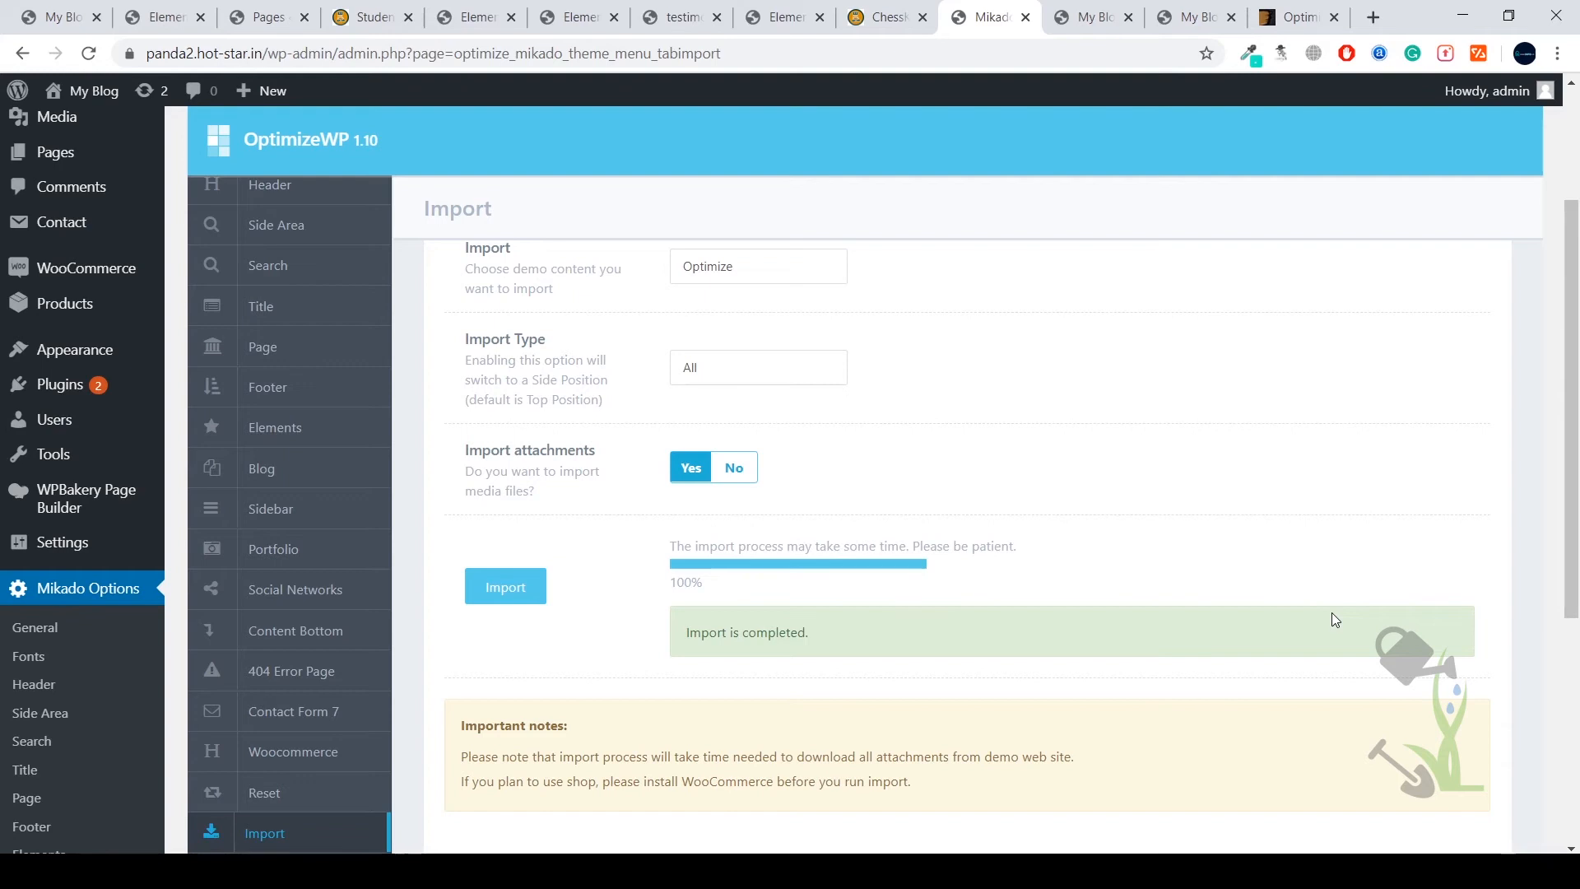
Step: Switch to the site's front page, look over the blog layout and reload the page
click(1074, 18)
scroll(687, 463, down, 1)
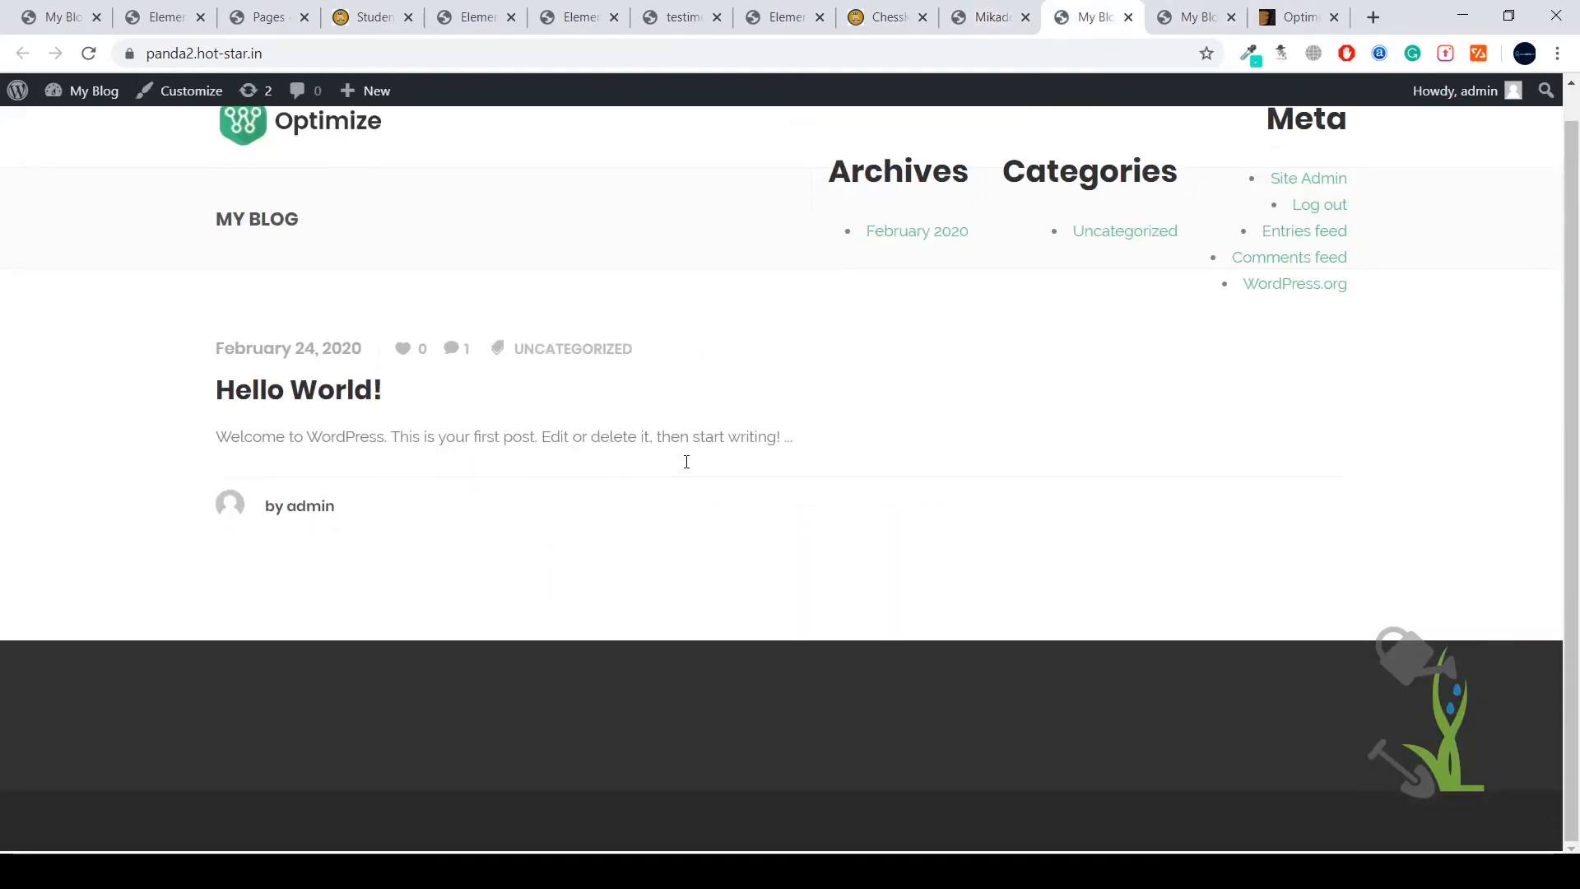
scroll(687, 463, up, 1)
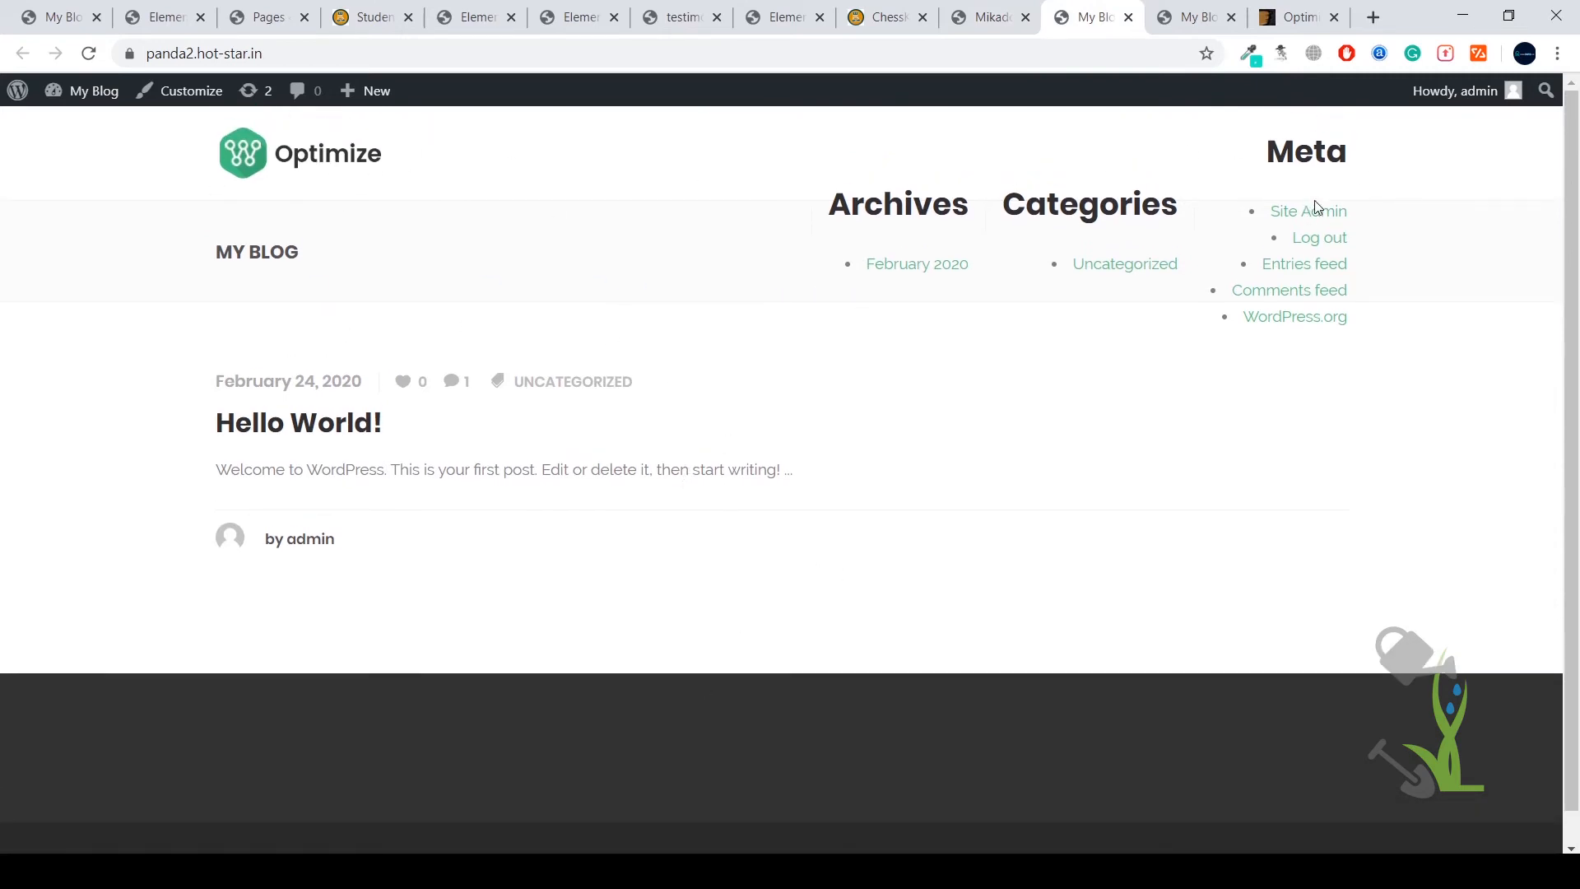
click(89, 53)
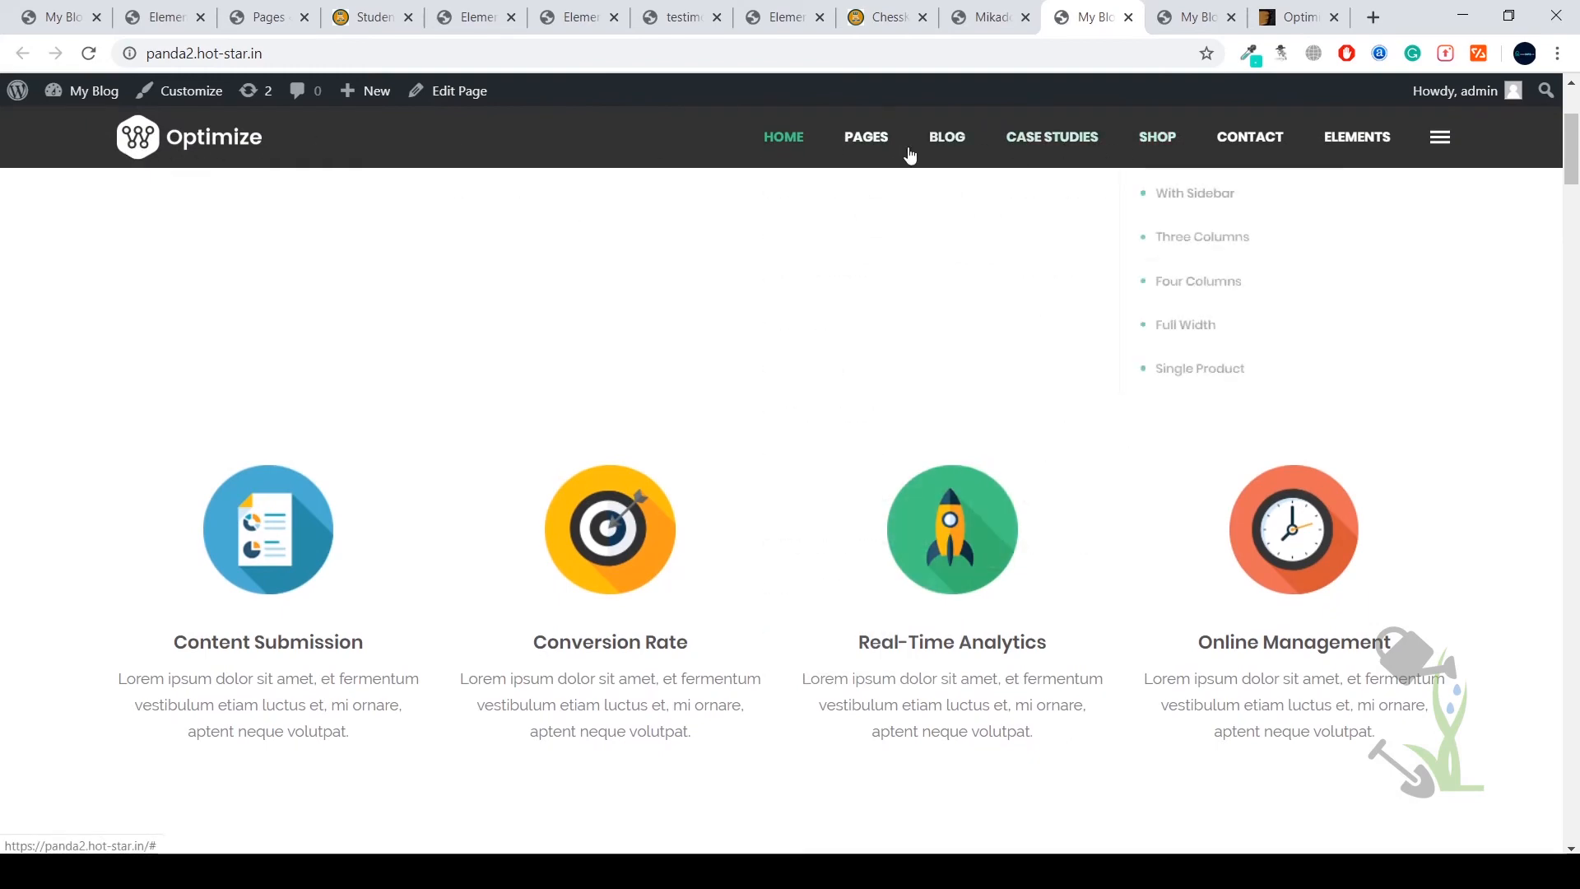
Step: Review the imported home page's navigation, service icons and Watch Our Video section
mouse_move(1250, 158)
scroll(1065, 191, down, 4)
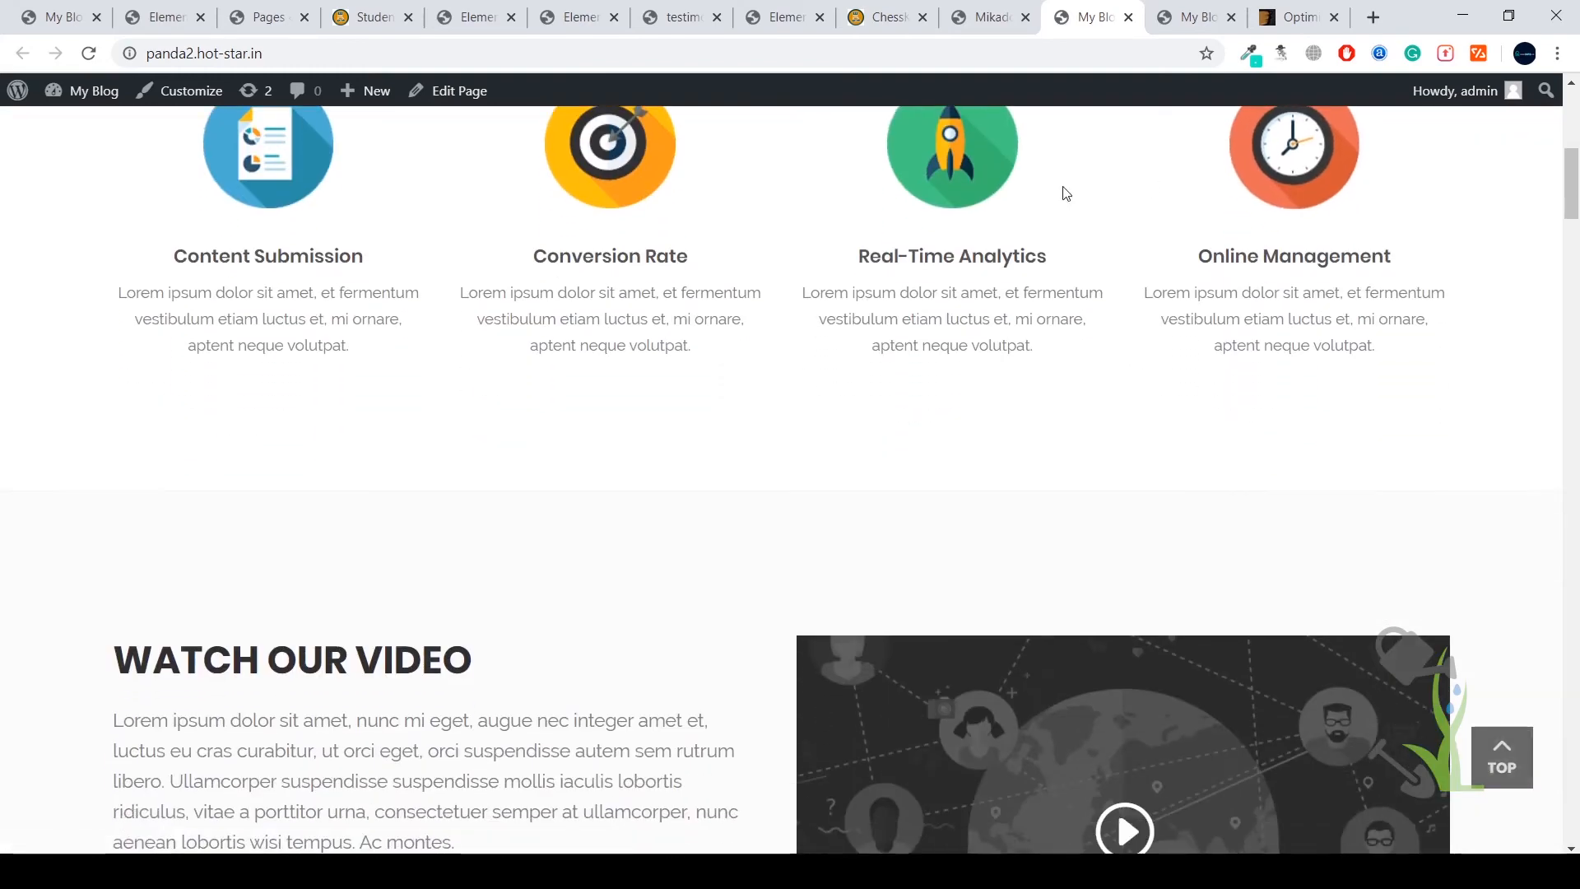
scroll(754, 268, up, 4)
scroll(775, 263, down, 5)
scroll(772, 256, up, 1)
scroll(772, 261, up, 5)
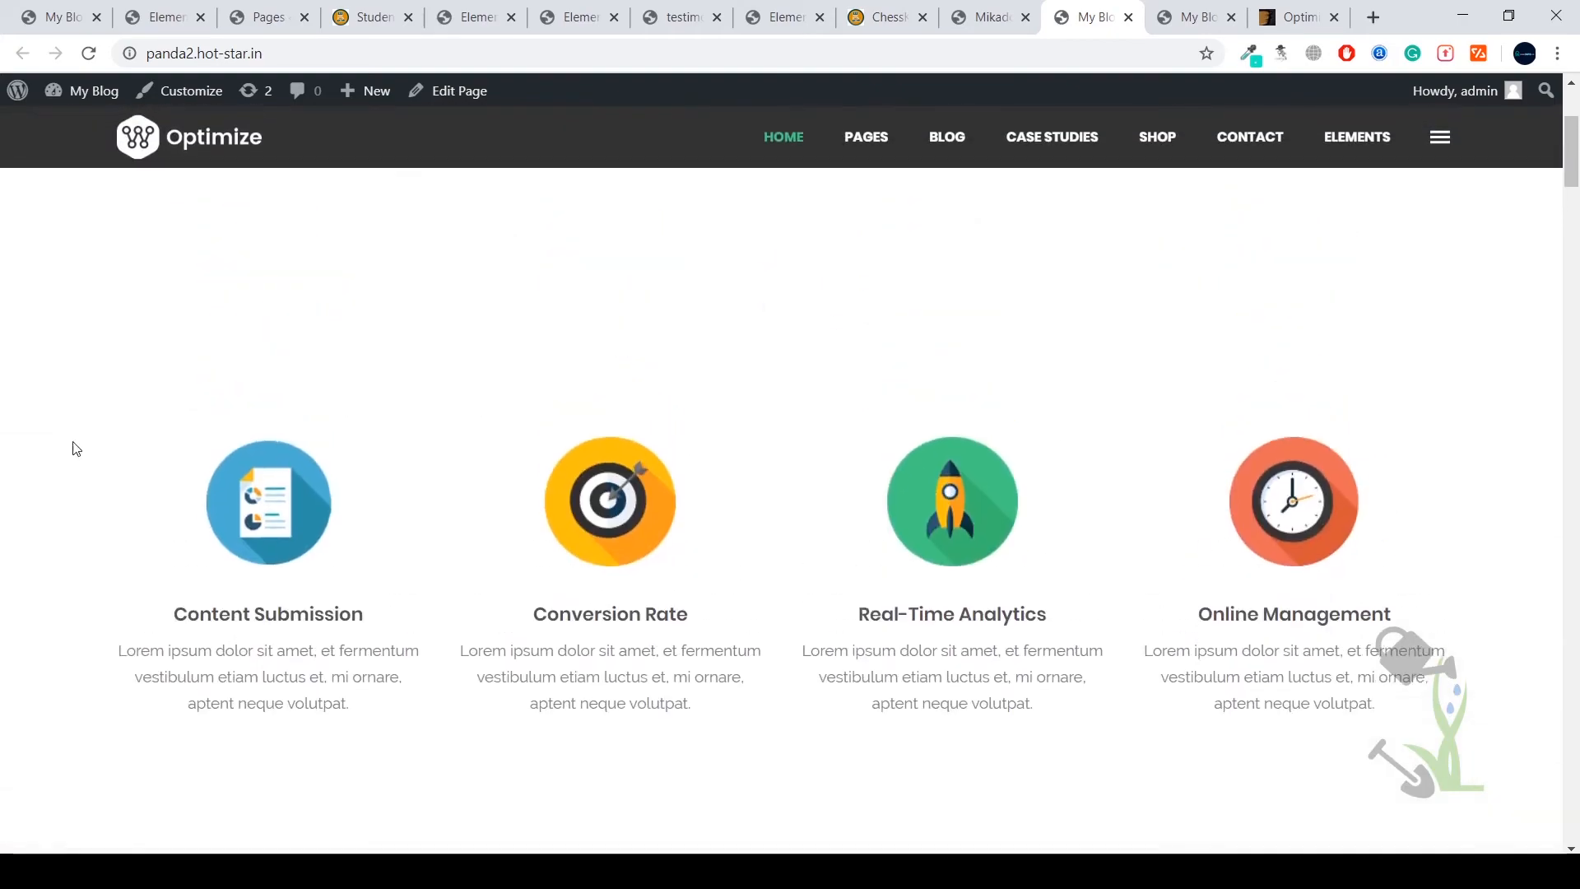
drag(173, 614, 338, 614)
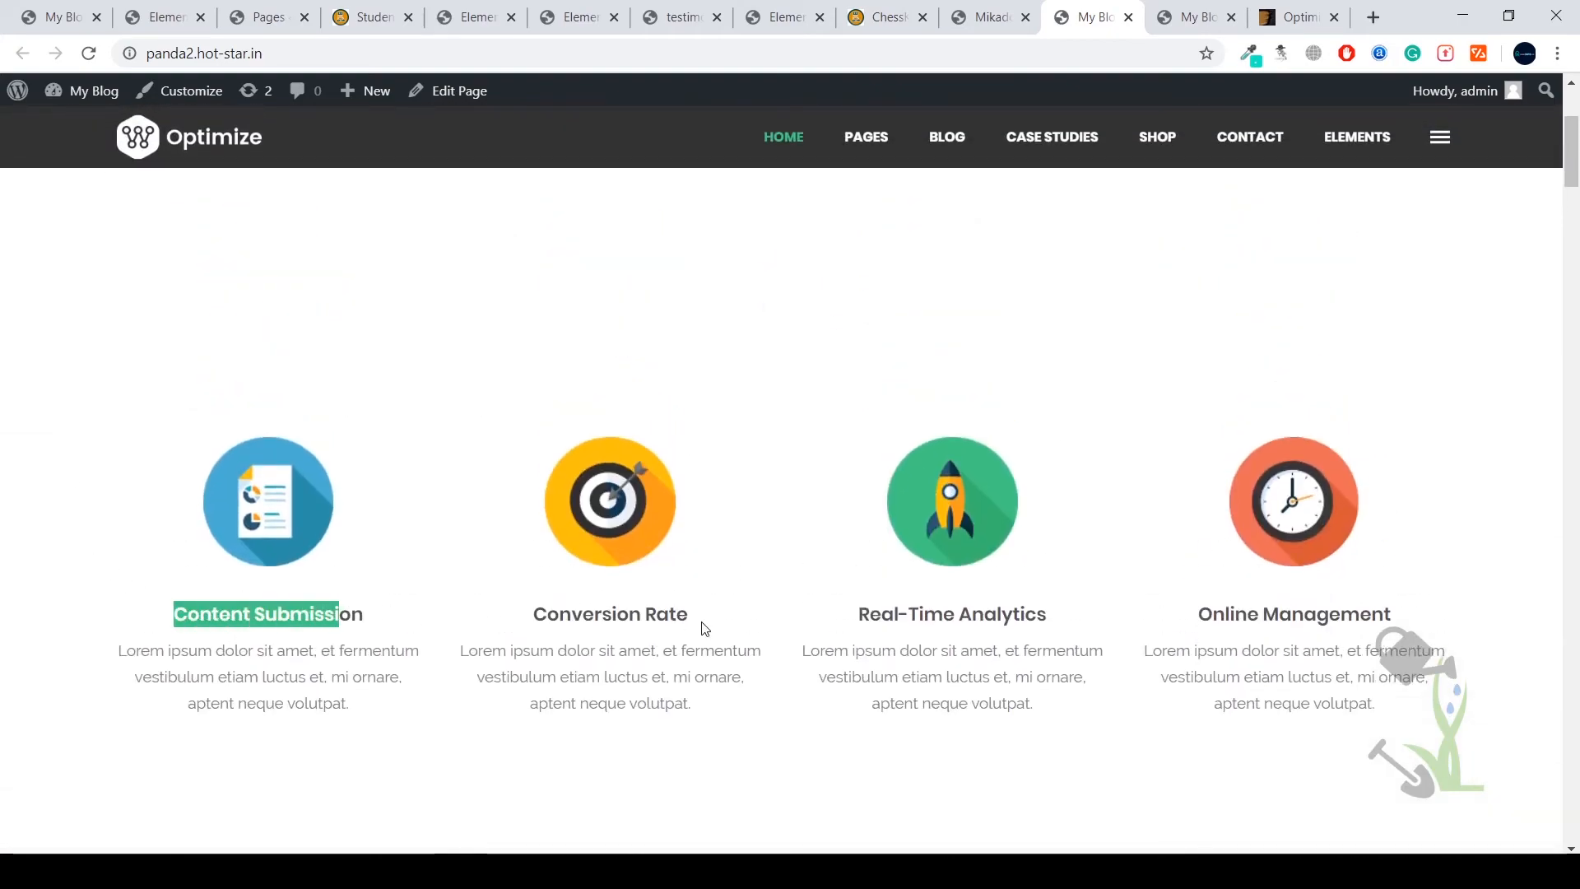
scroll(705, 627, down, 6)
scroll(1216, 451, up, 5)
scroll(1225, 521, down, 2)
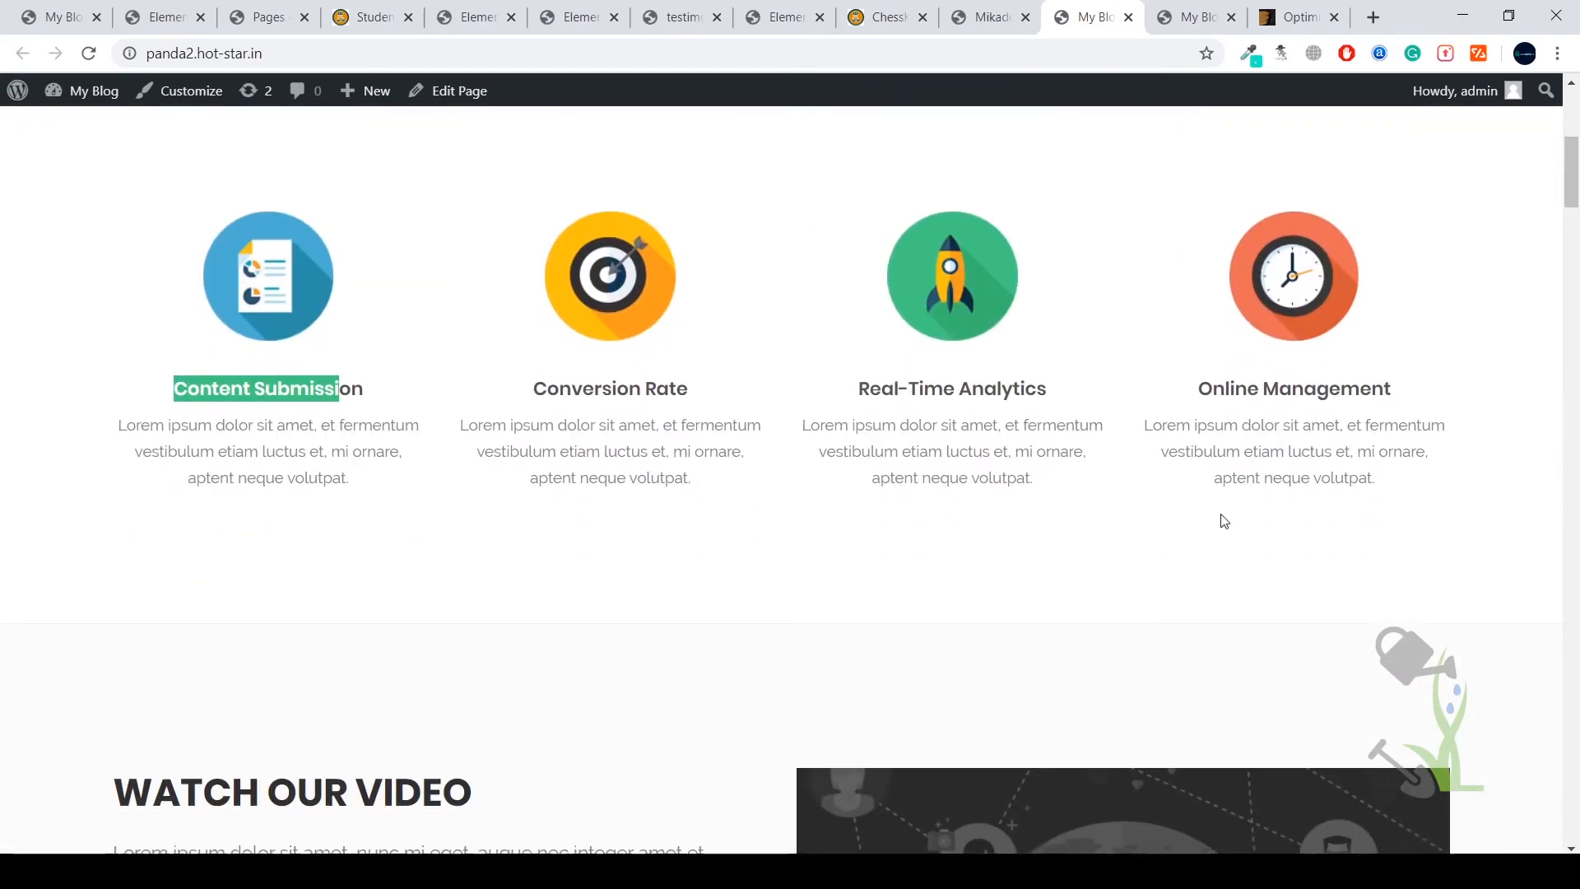
scroll(1224, 520, down, 1)
scroll(1119, 461, down, 5)
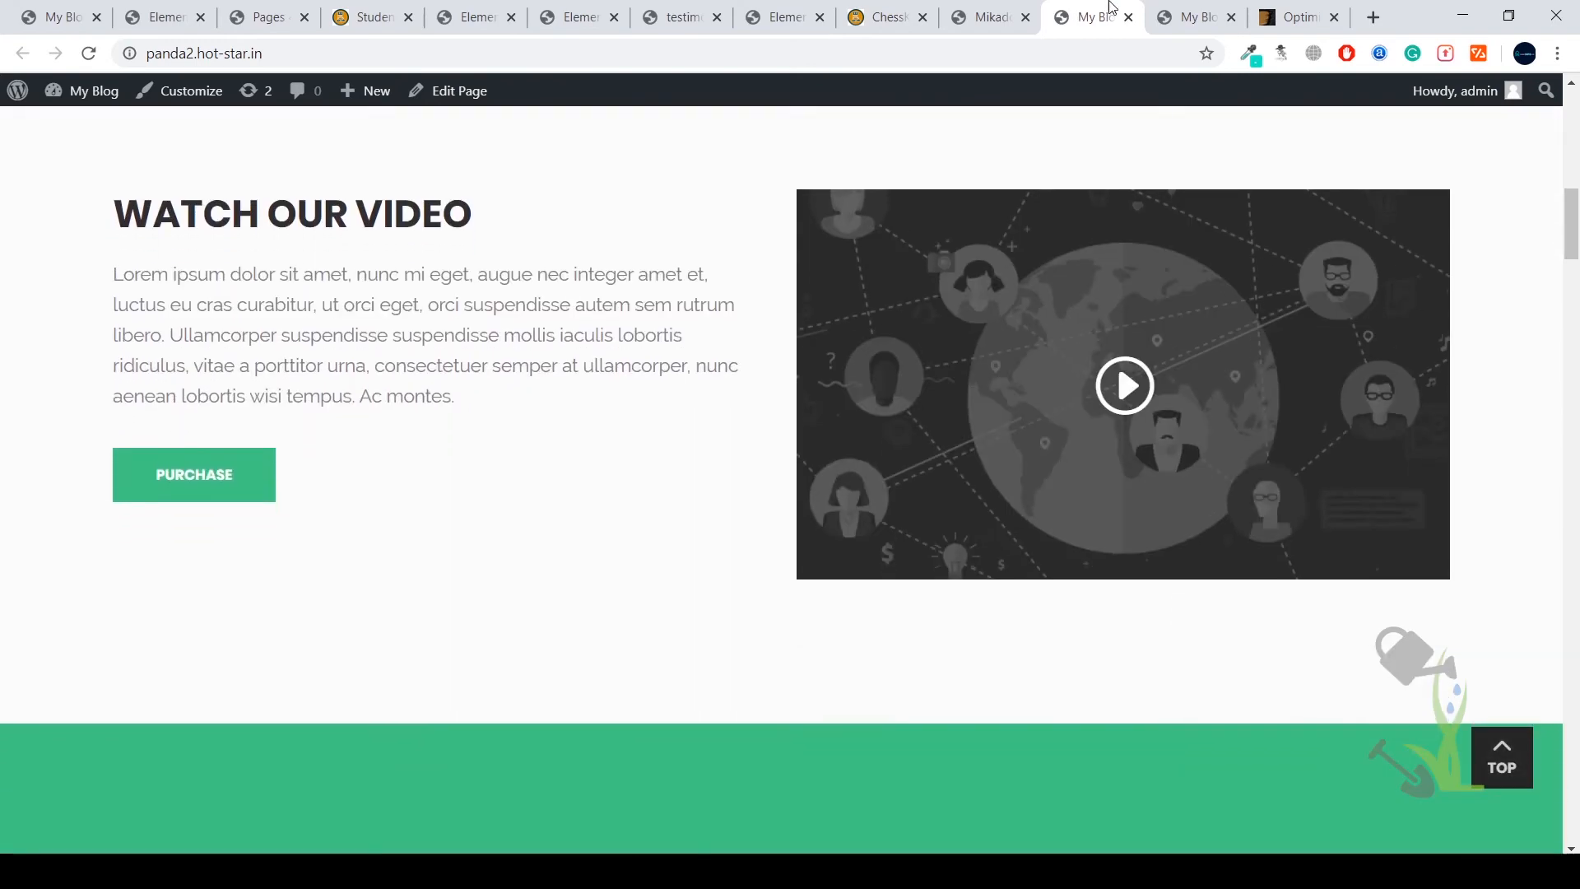
Step: Examine the remaining home page sections from What Is SEO through Pricing Tables and Latest News to the footer
scroll(1148, 448, down, 7)
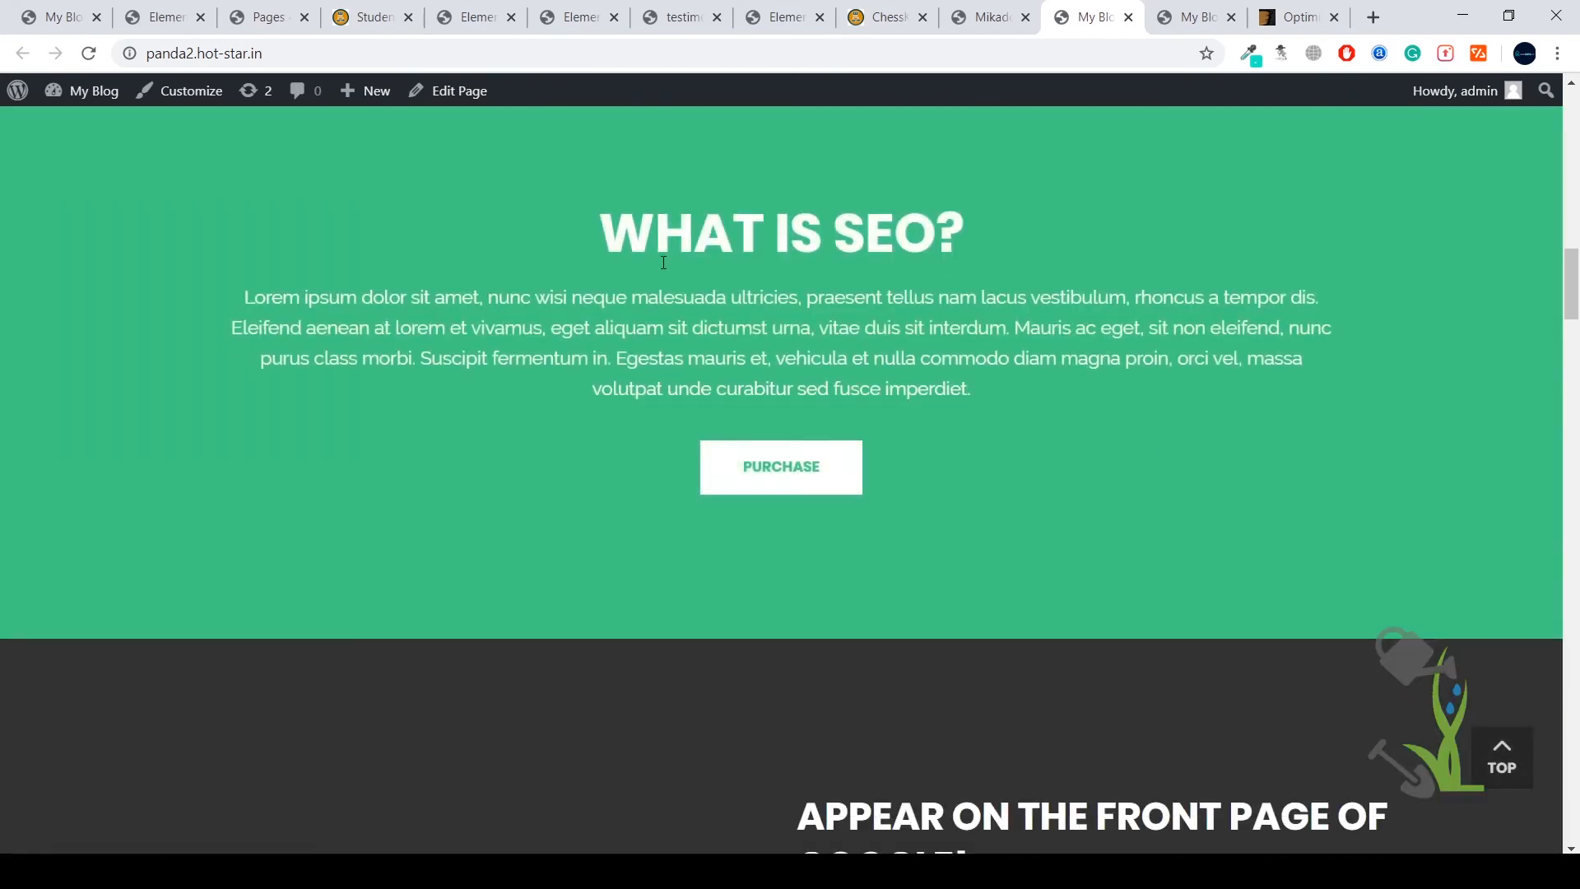
scroll(1038, 353, down, 9)
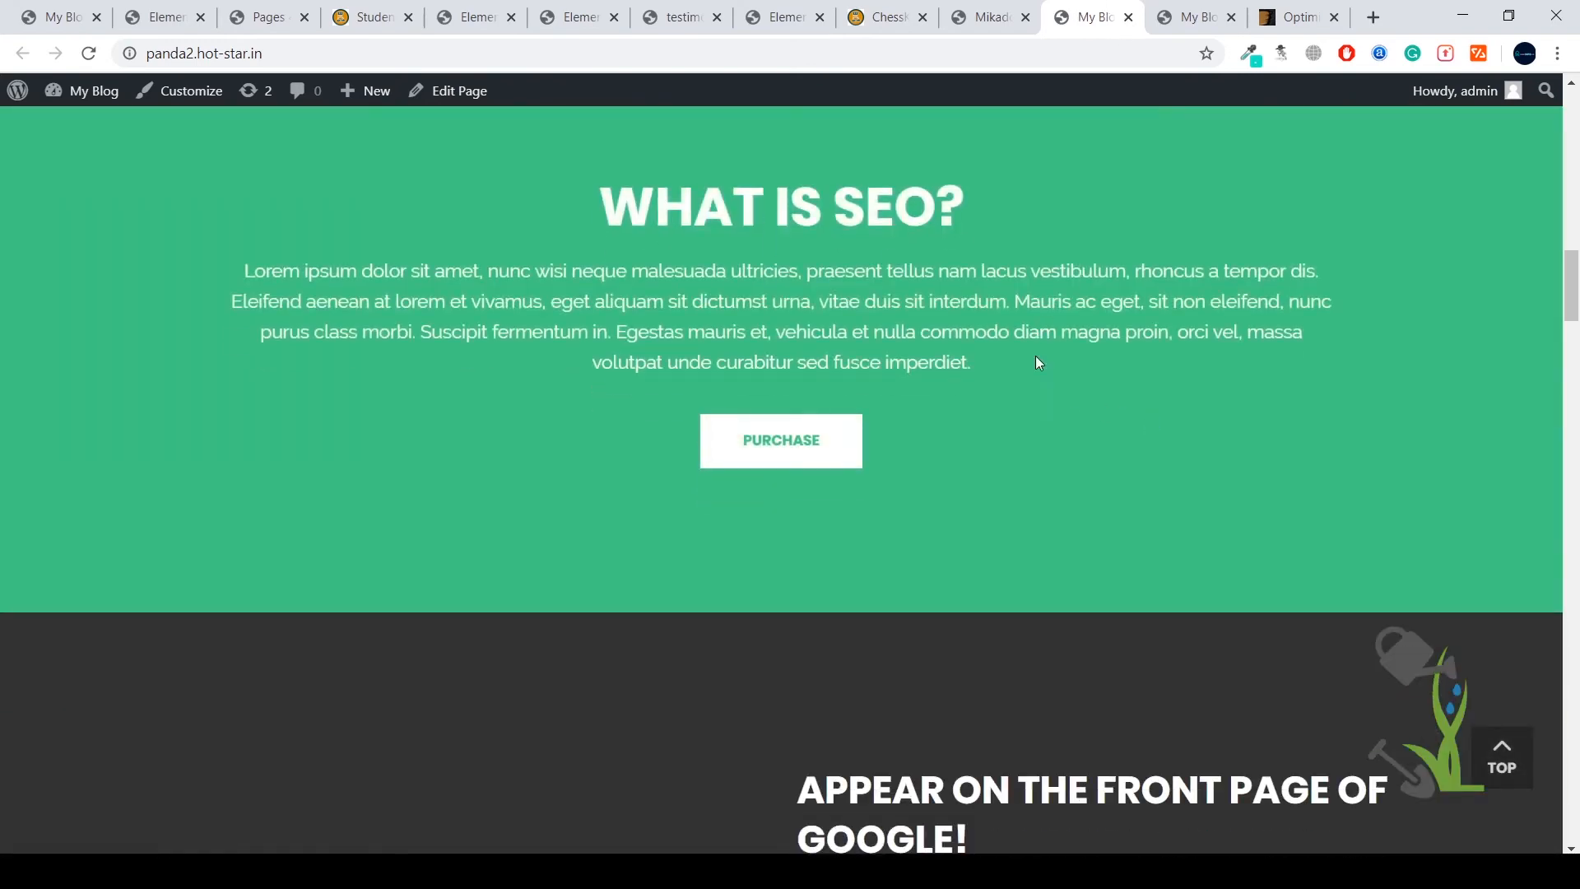
scroll(1020, 352, up, 3)
scroll(1010, 356, down, 5)
scroll(1007, 349, down, 1)
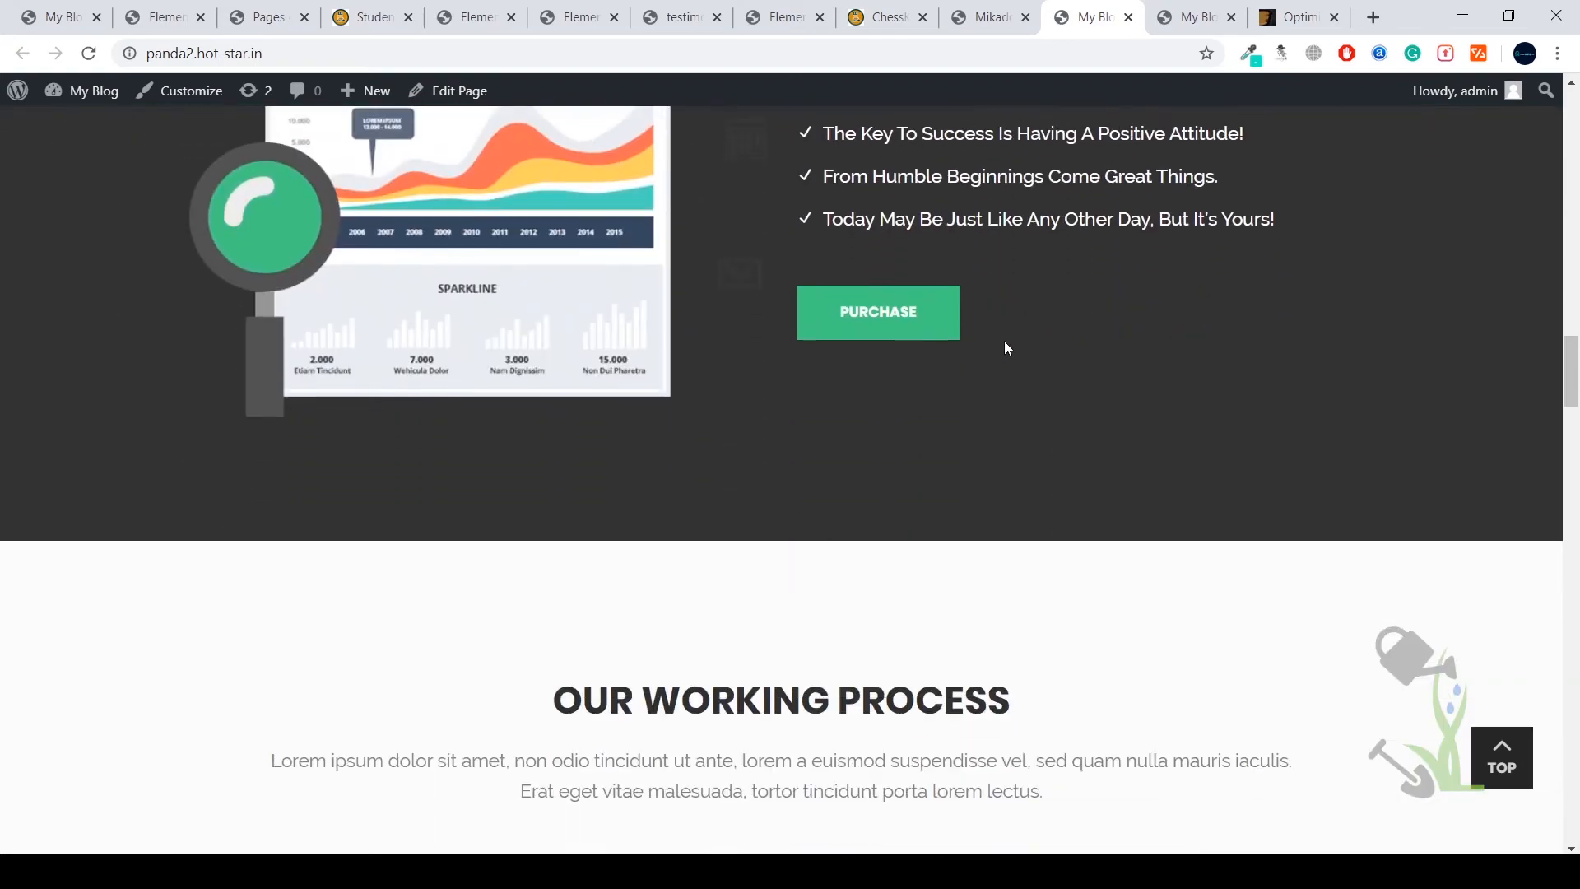
scroll(1004, 341, up, 5)
scroll(1003, 340, down, 12)
scroll(1005, 344, down, 10)
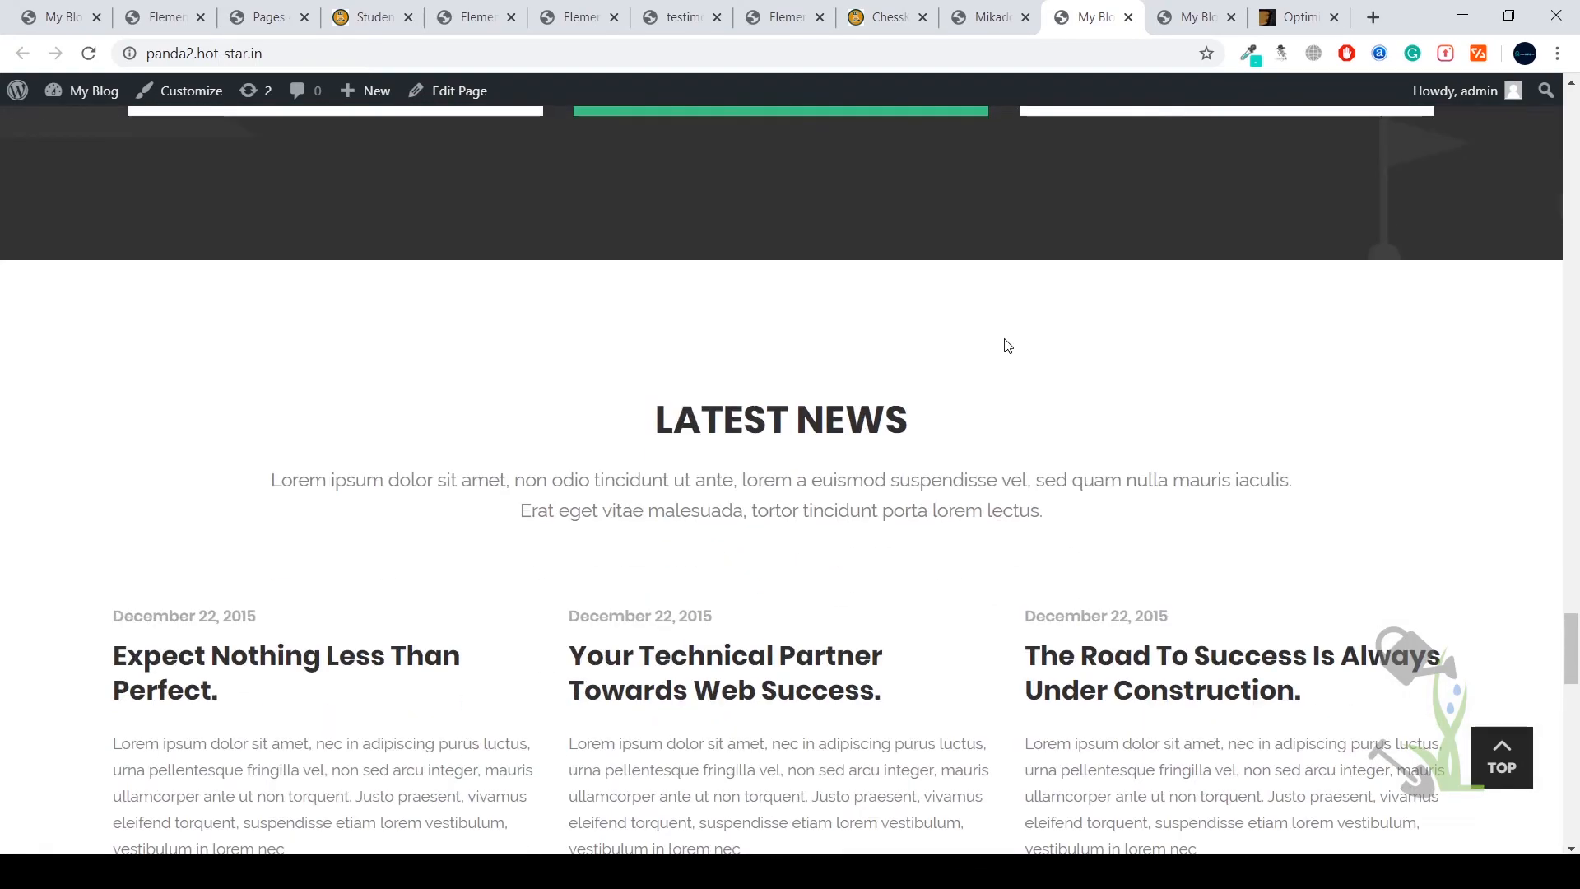
scroll(1005, 338, up, 10)
scroll(1009, 339, down, 15)
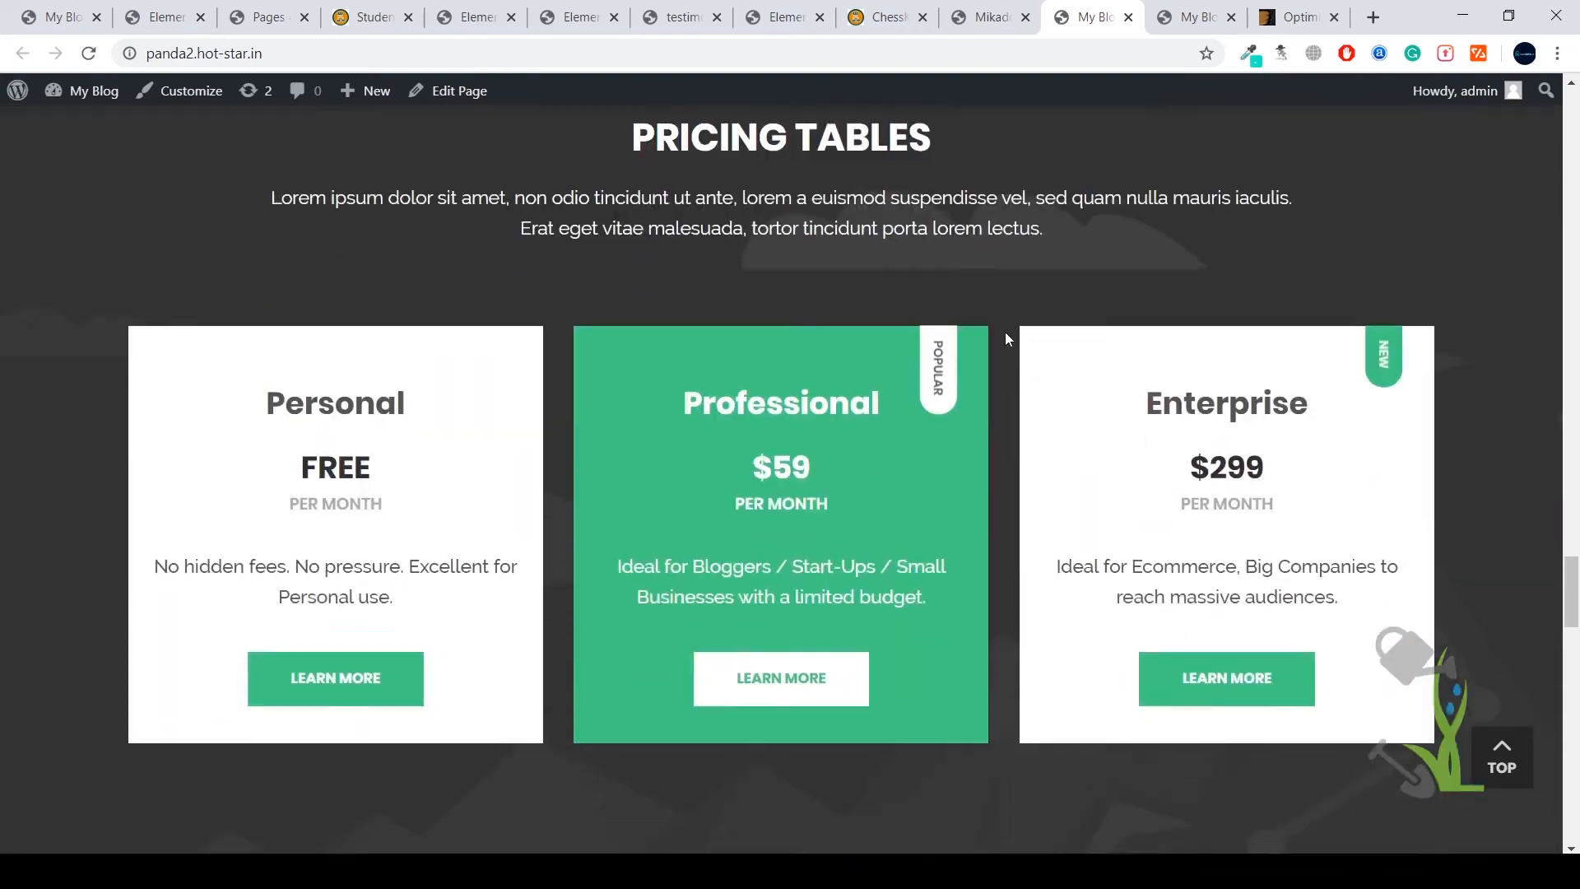
scroll(1009, 339, down, 6)
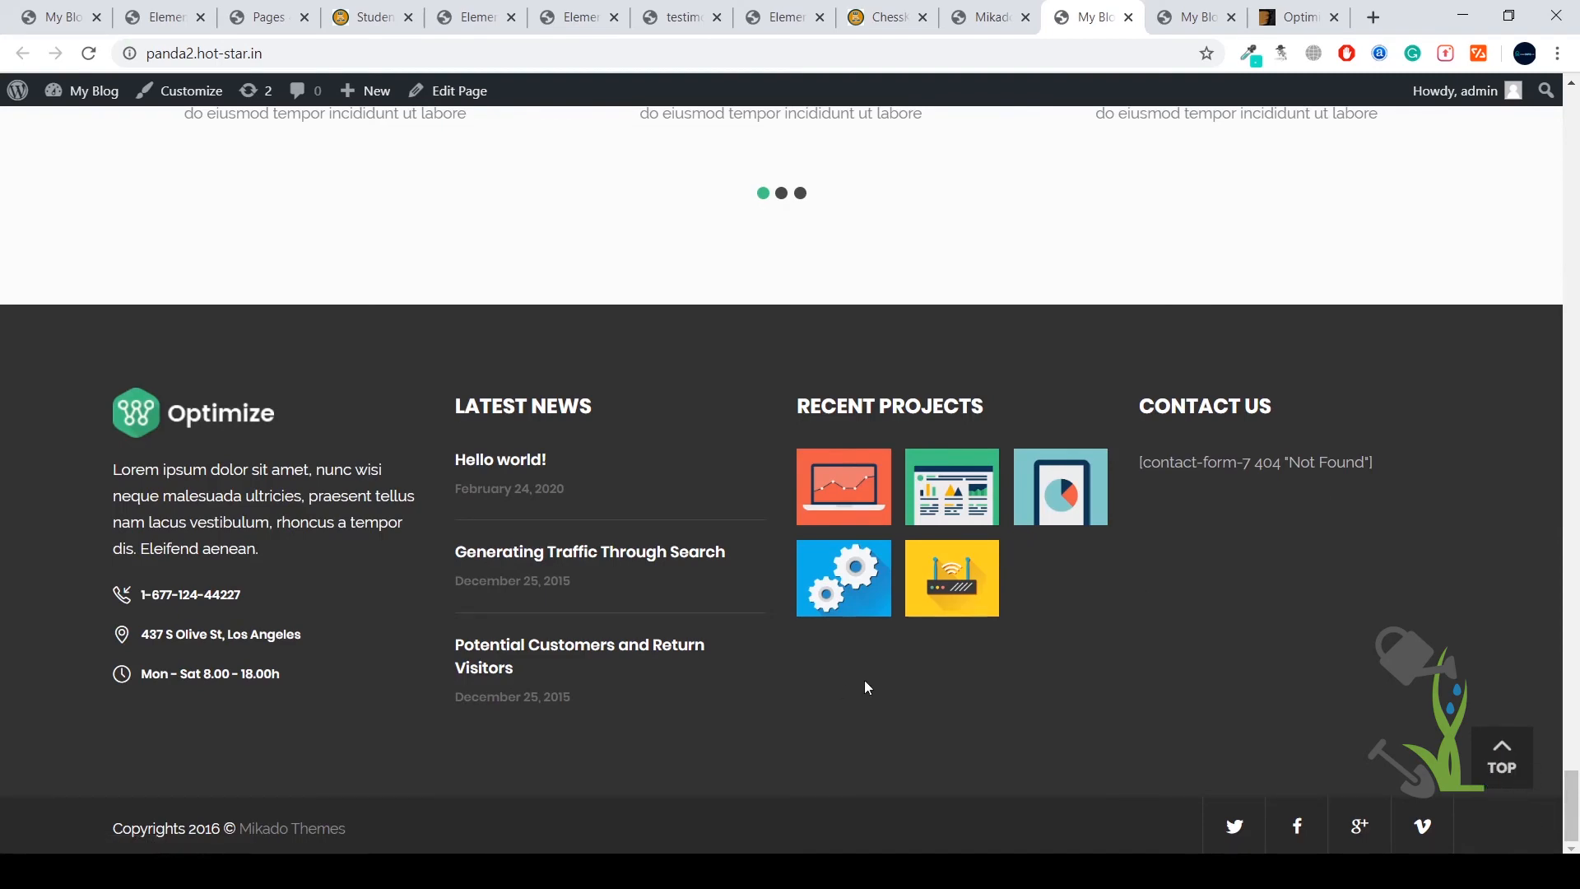
scroll(936, 384, up, 5)
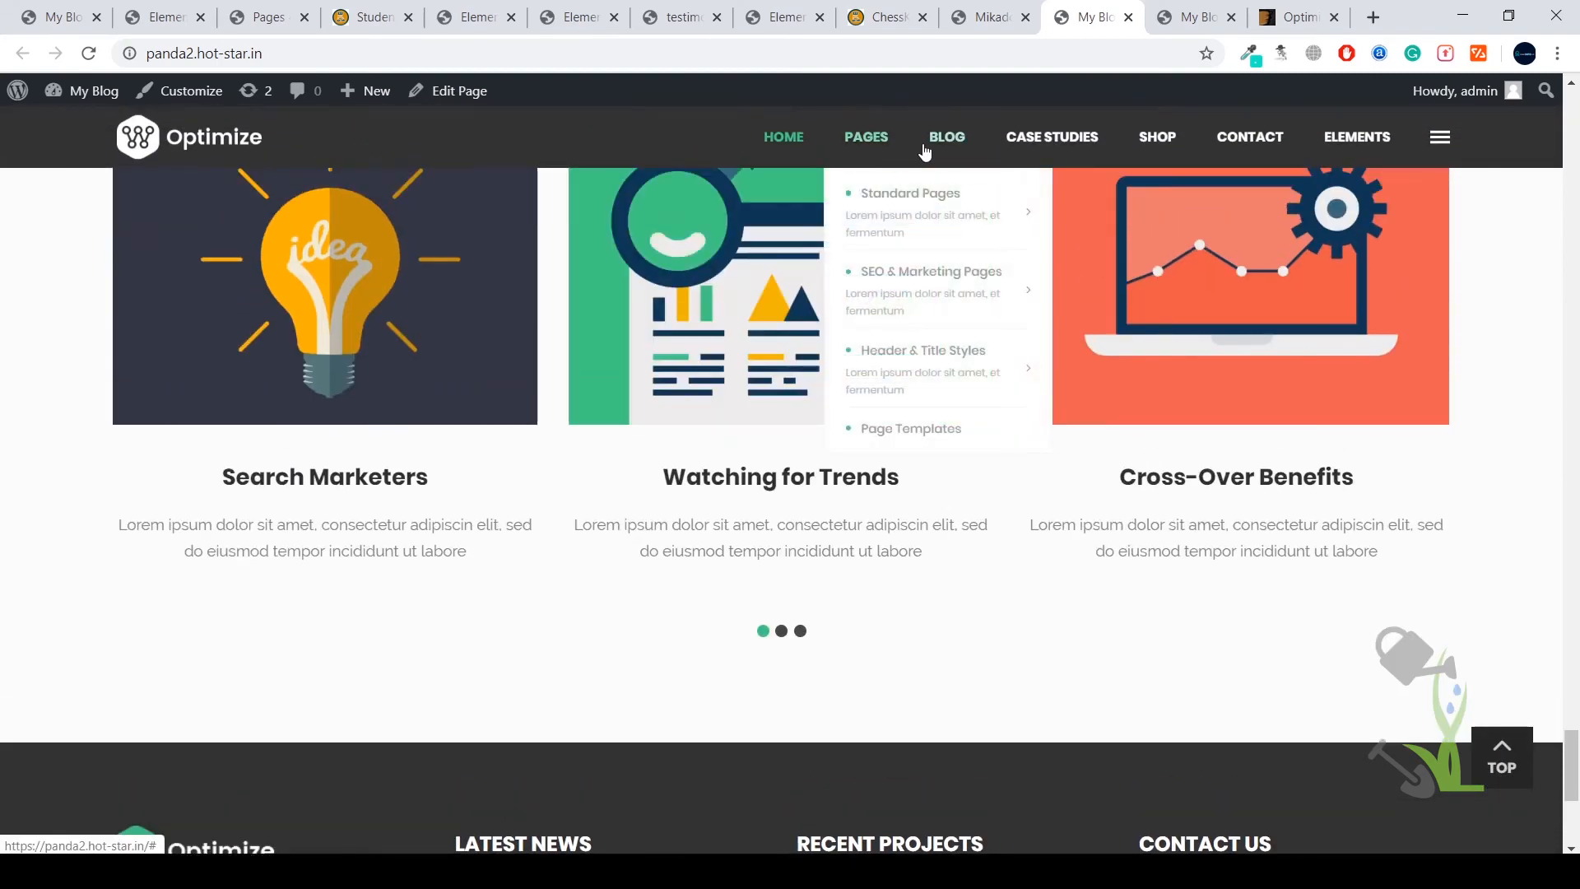
Step: Open the Blog Standard page from the site navigation and look over the Case Studies entries
mouse_move(924, 161)
click(974, 193)
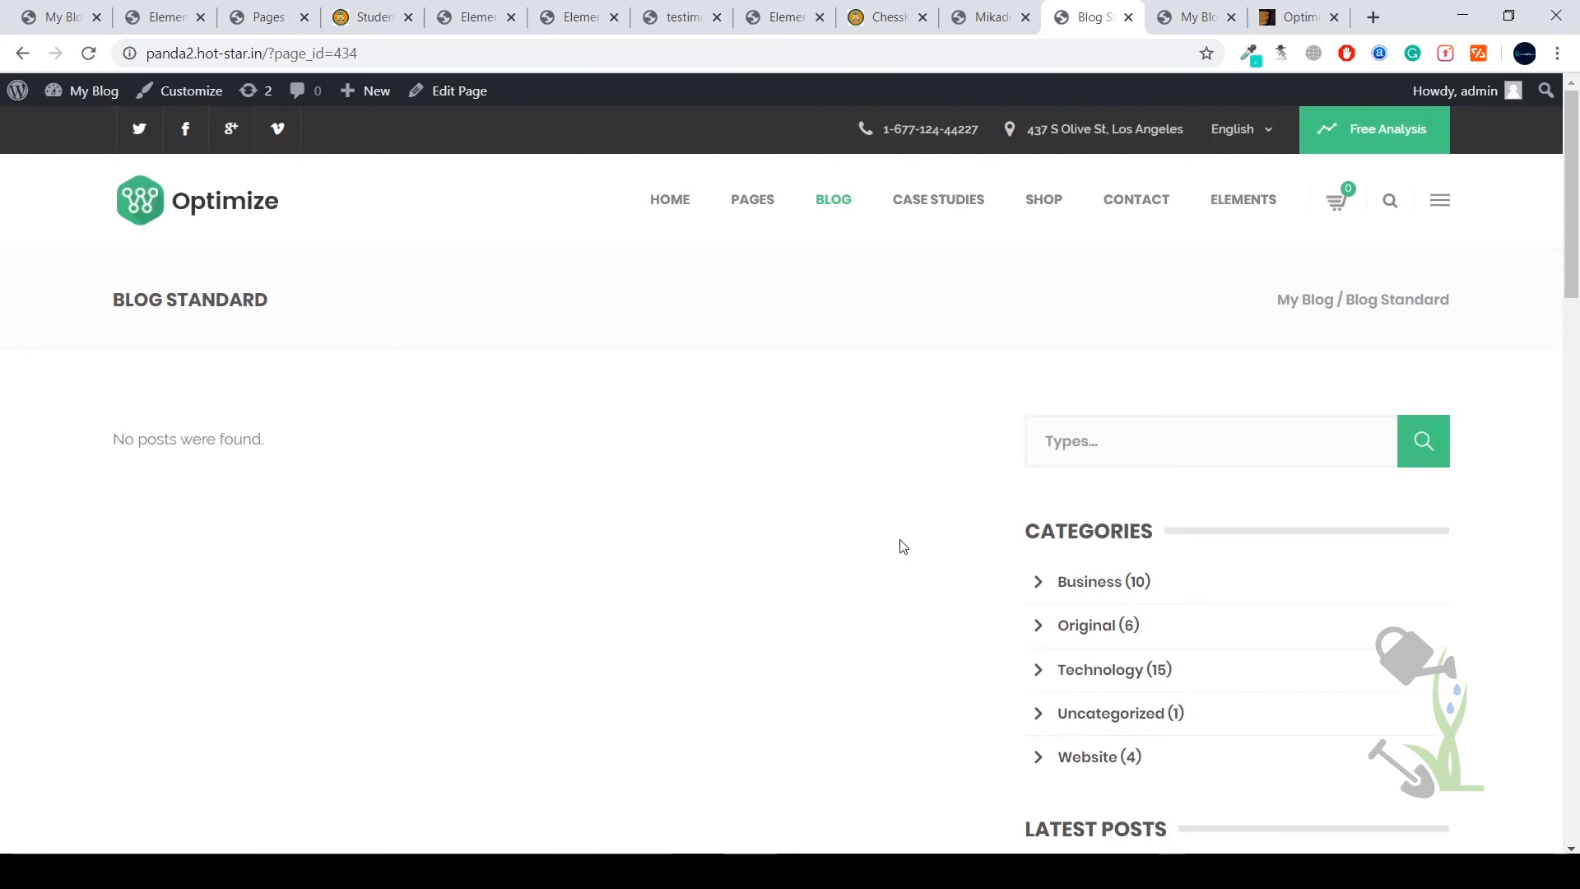
mouse_move(938, 219)
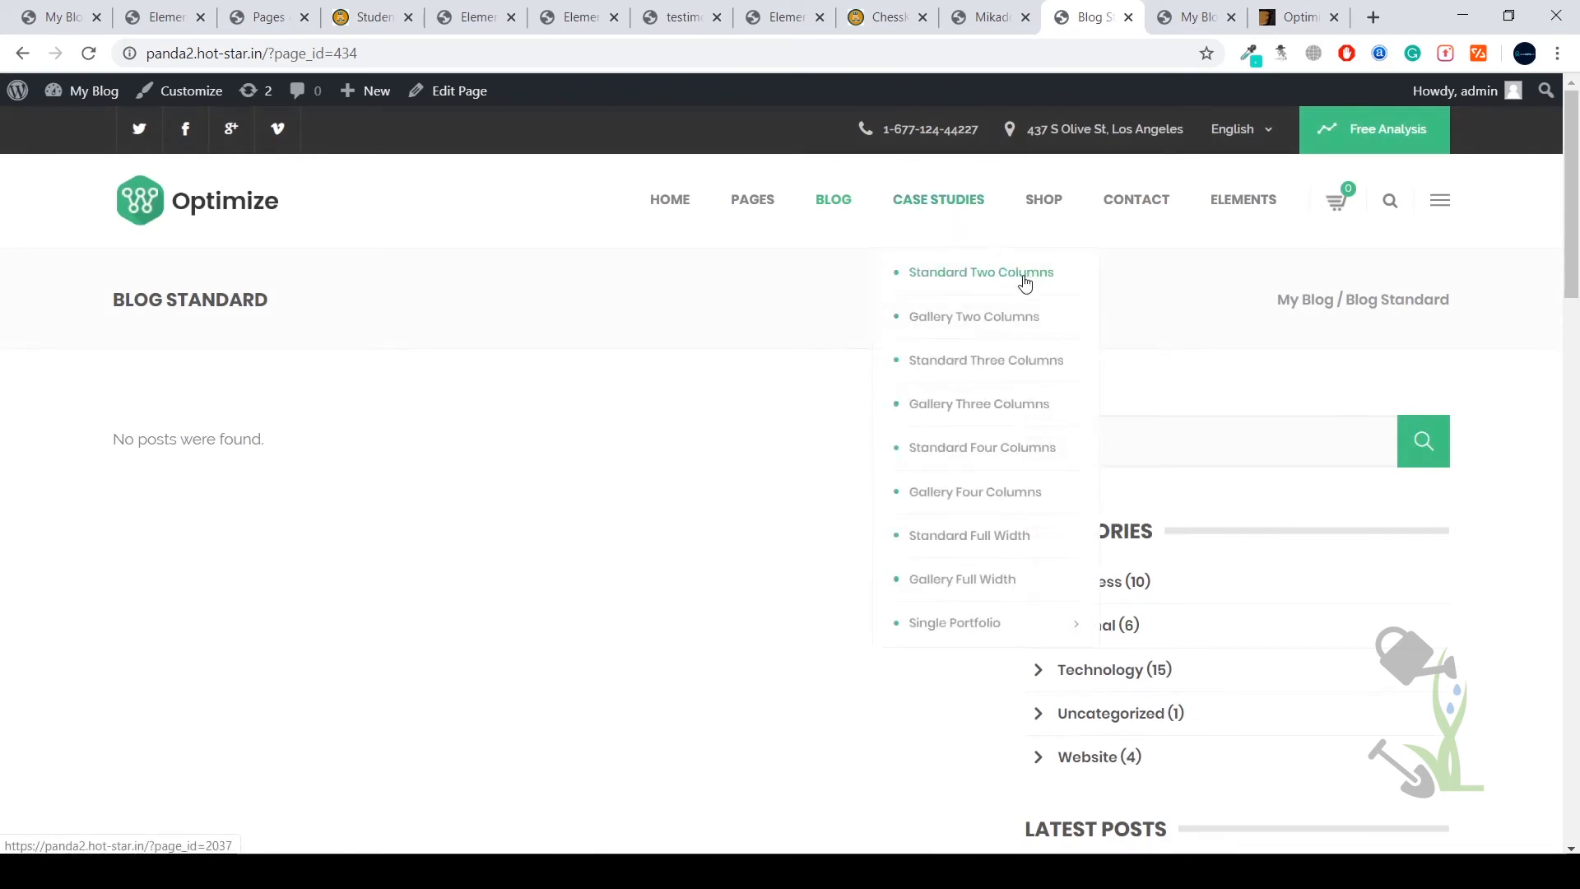
Step: Open the Shop page with sidebar and review its categories and popular products down to the footer
click(1062, 203)
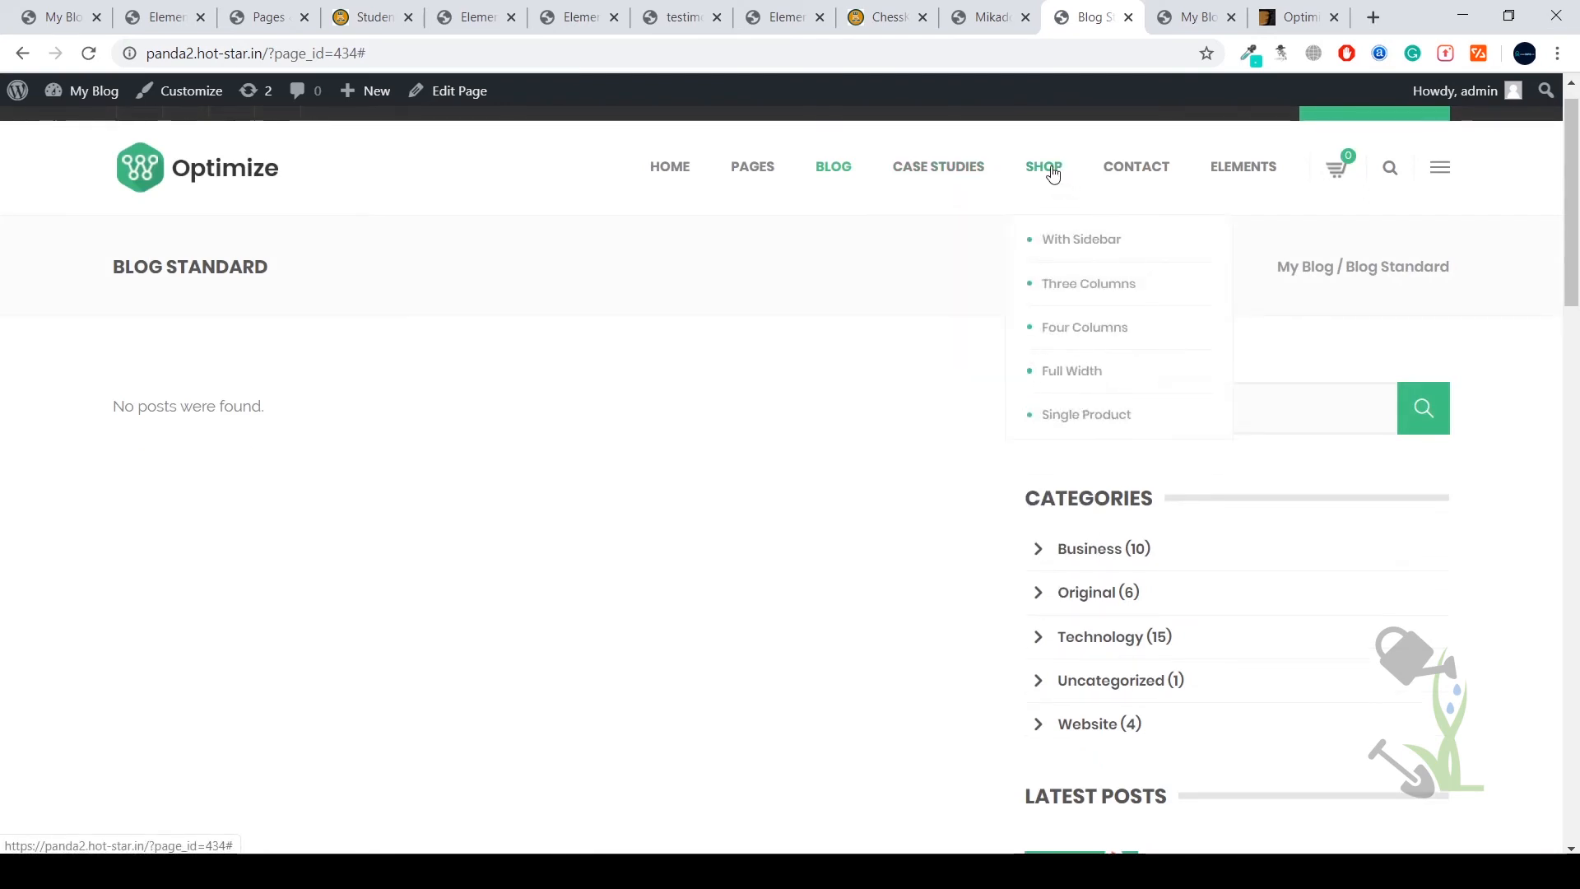
click(1081, 247)
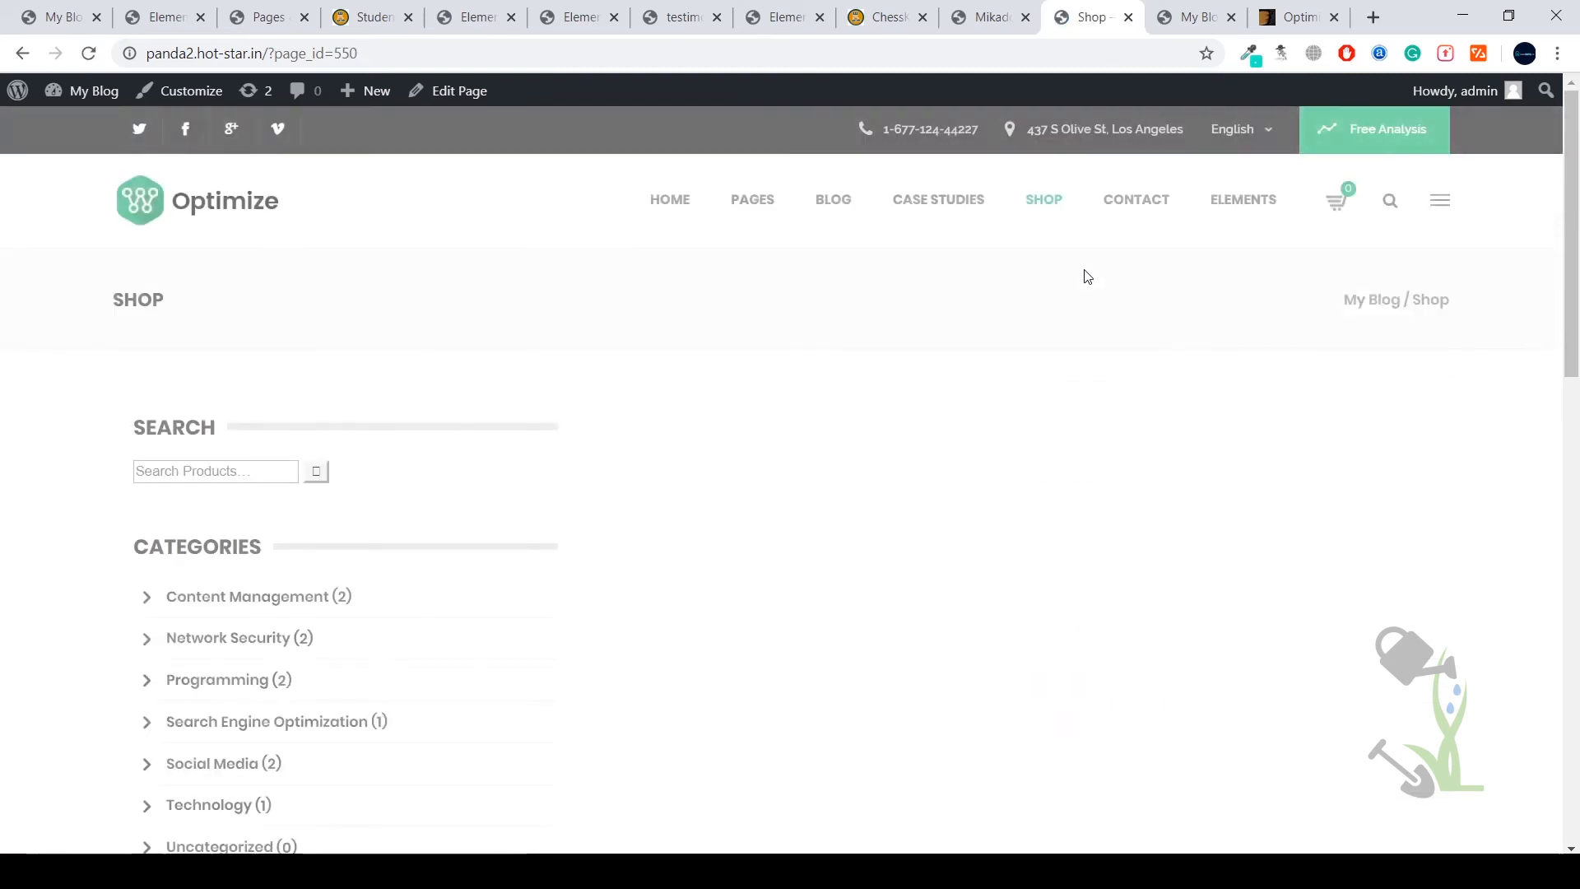
scroll(748, 426, down, 1)
scroll(748, 423, up, 1)
scroll(748, 415, down, 3)
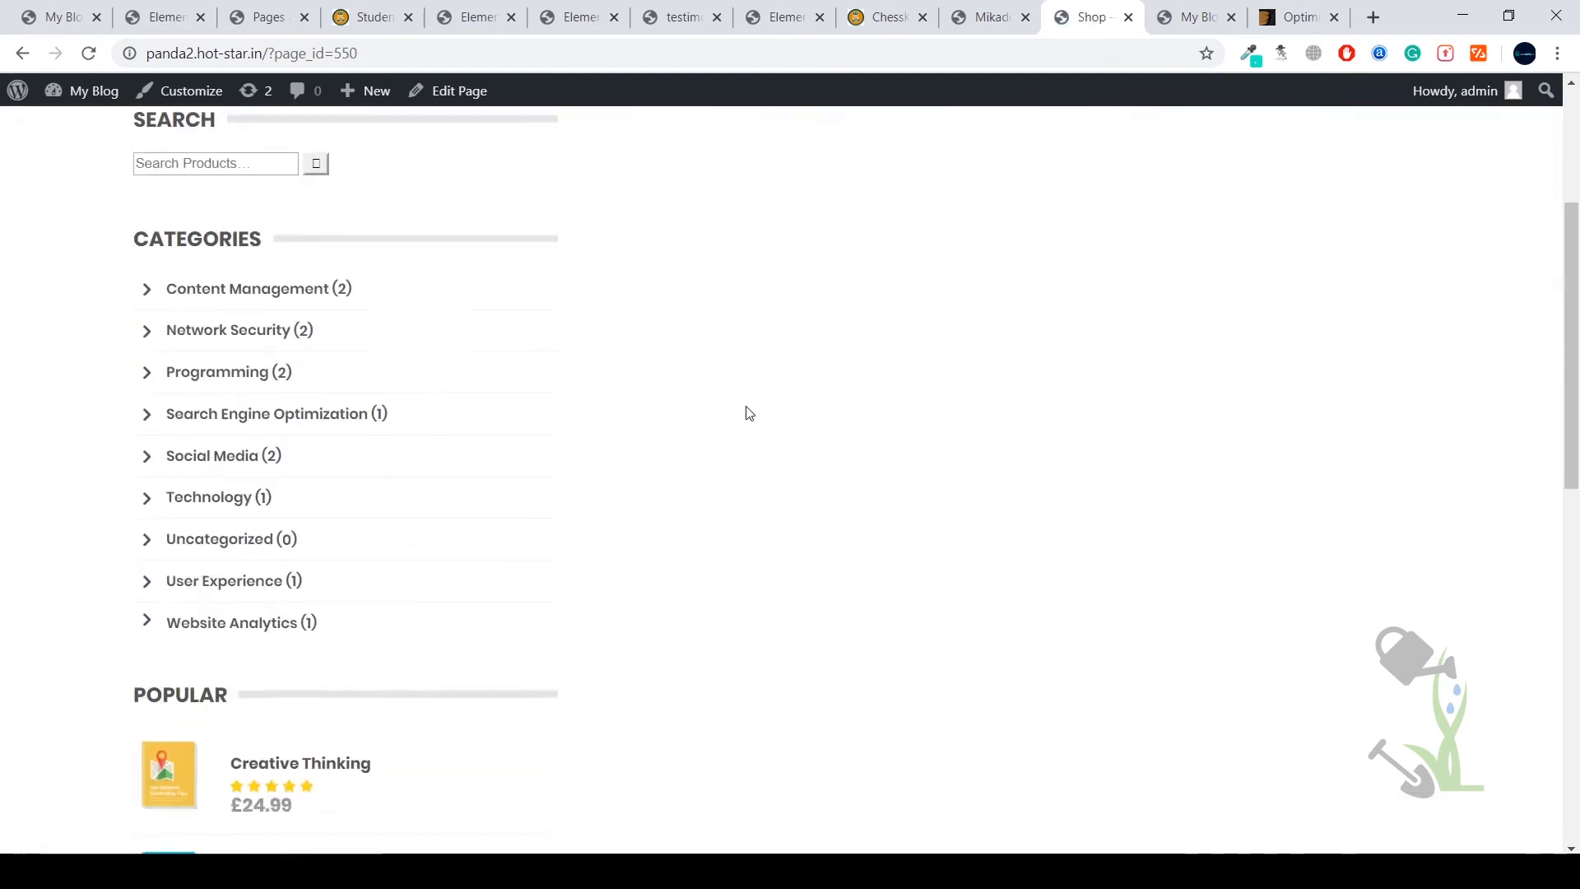
scroll(748, 413, up, 3)
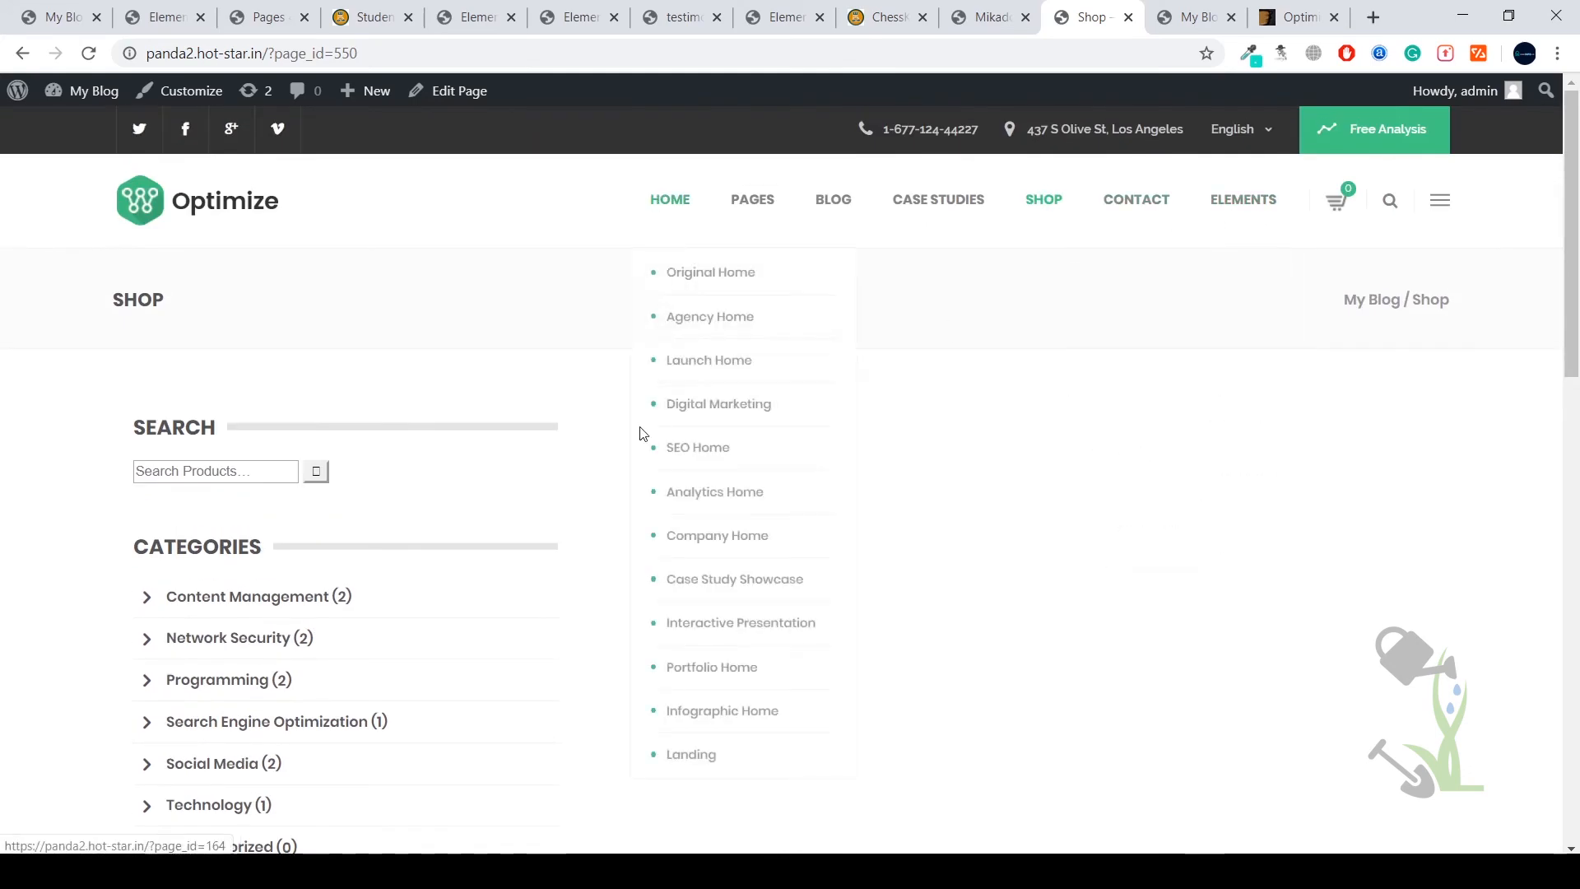
scroll(634, 395, down, 10)
scroll(627, 380, down, 3)
Step: Inspect the Shop page's mobile layout at 388 px wide with the developer tools, close them and switch to the Optimize theme listing
right_click(650, 327)
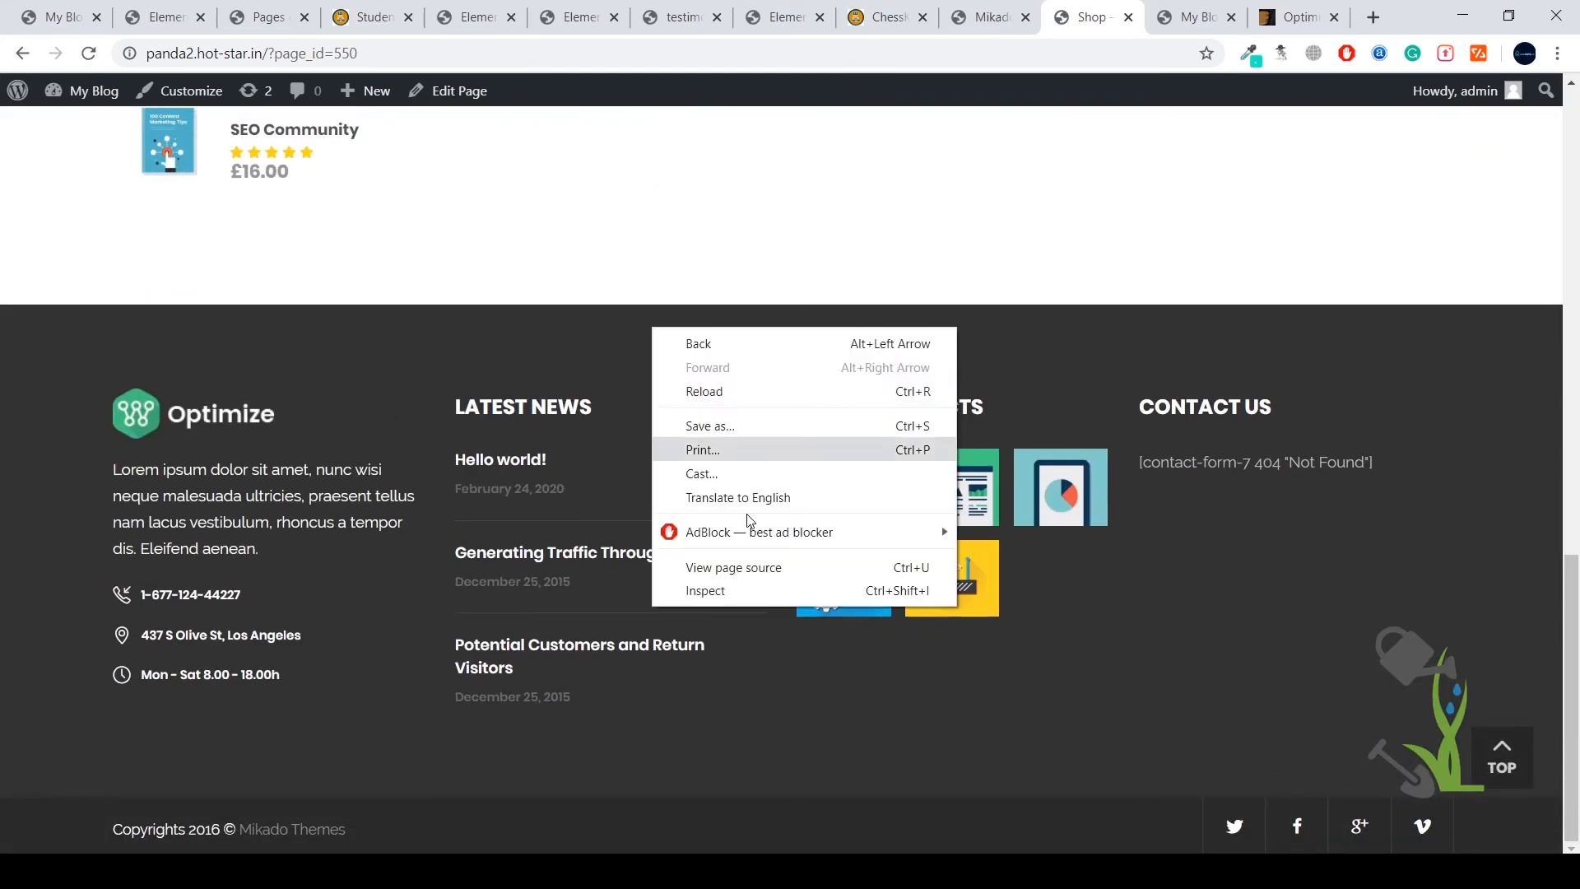
click(749, 591)
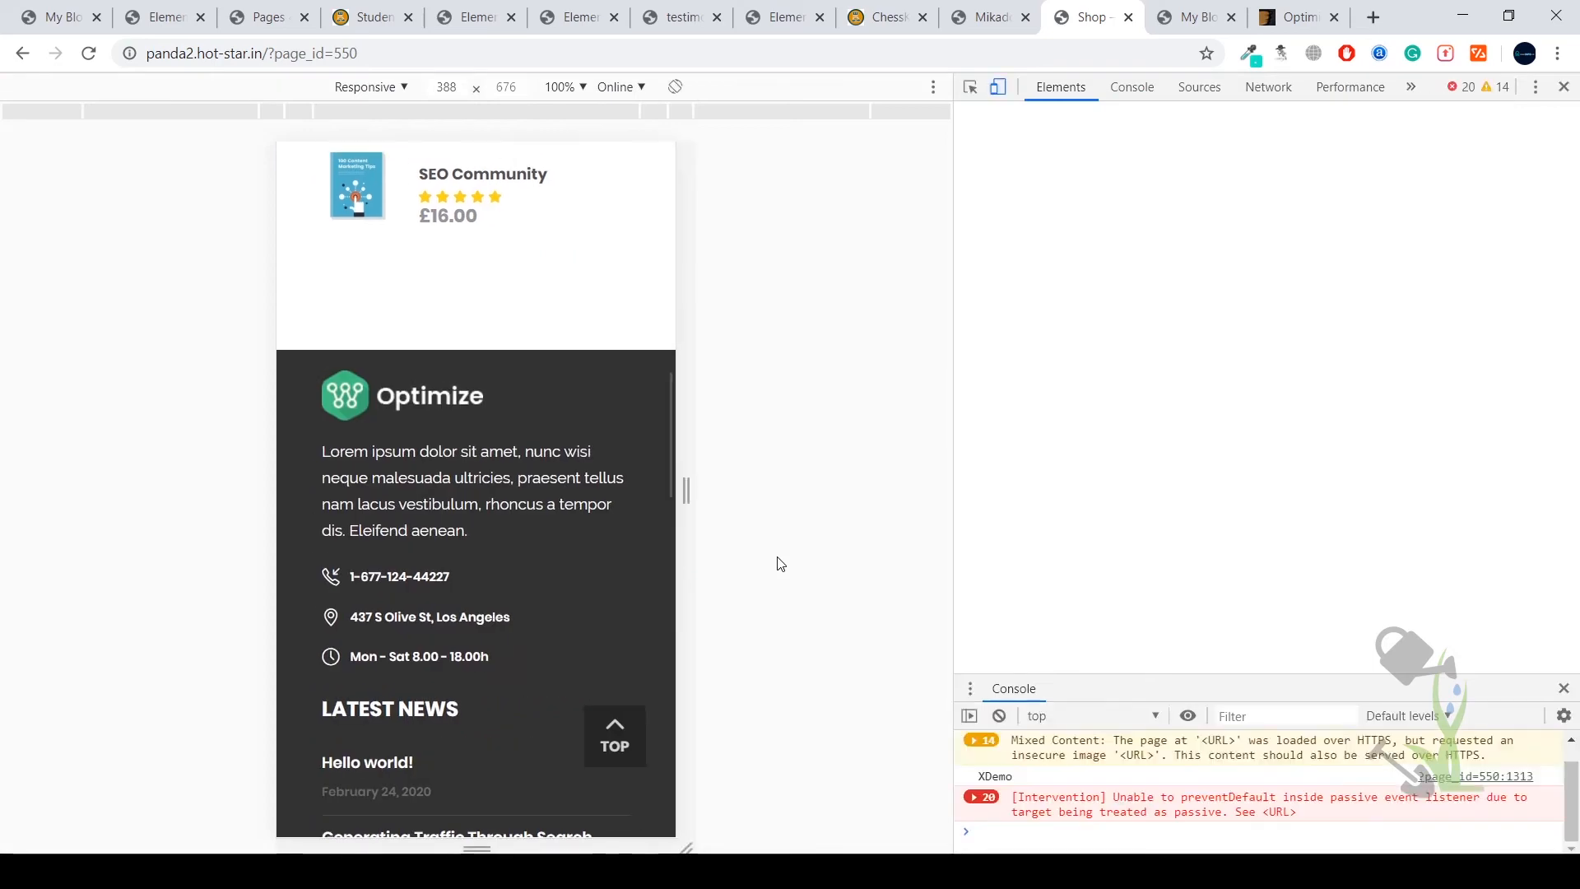
scroll(607, 338, down, 4)
scroll(594, 284, up, 4)
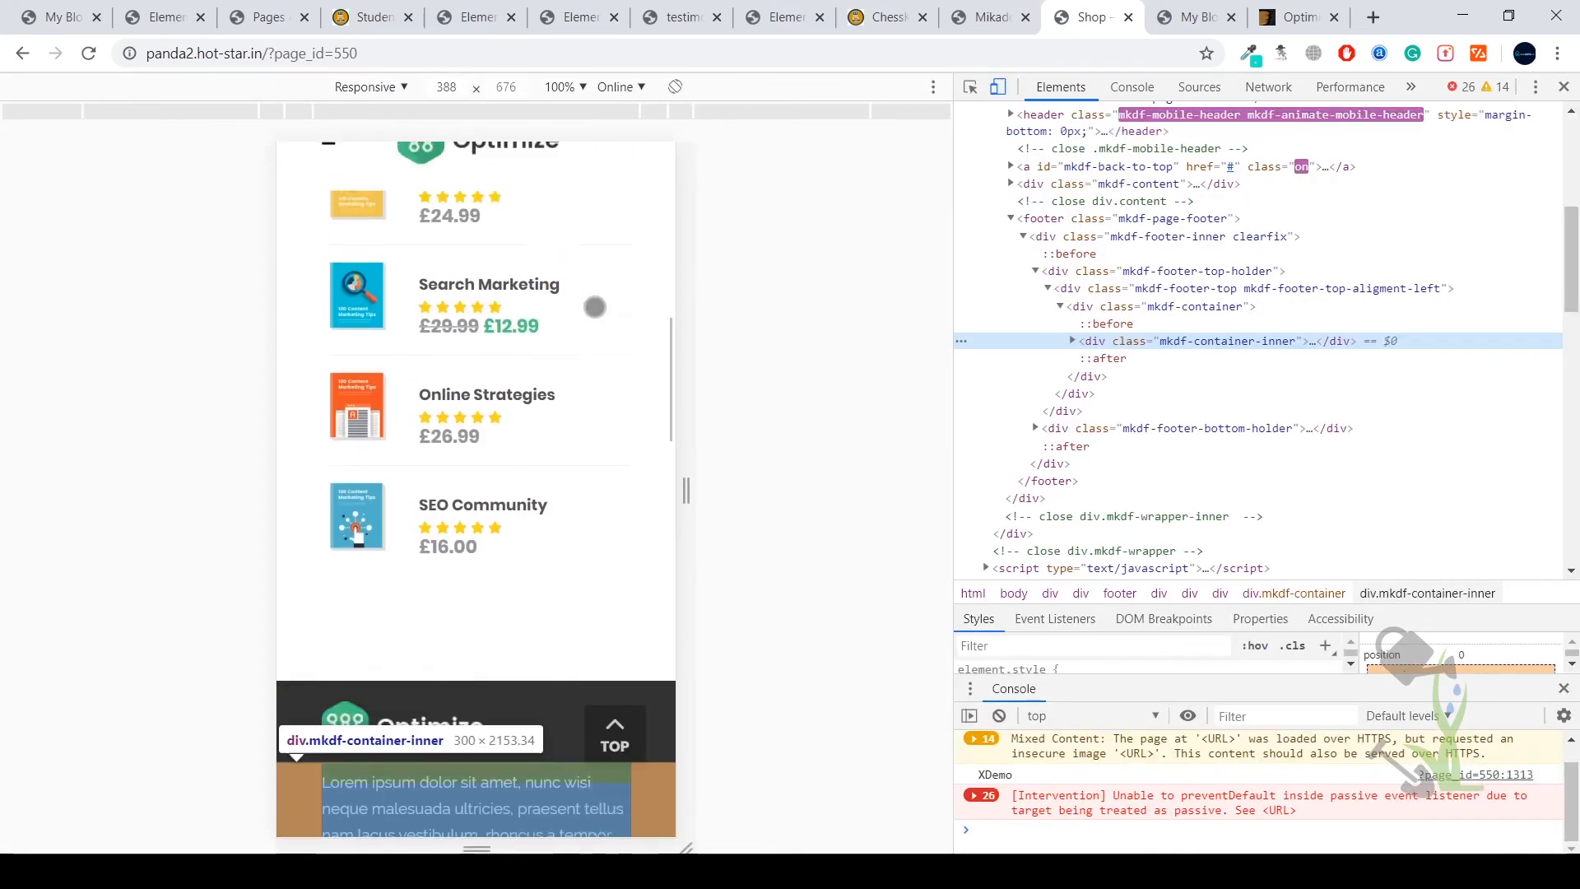
scroll(592, 287, down, 4)
scroll(642, 634, down, 7)
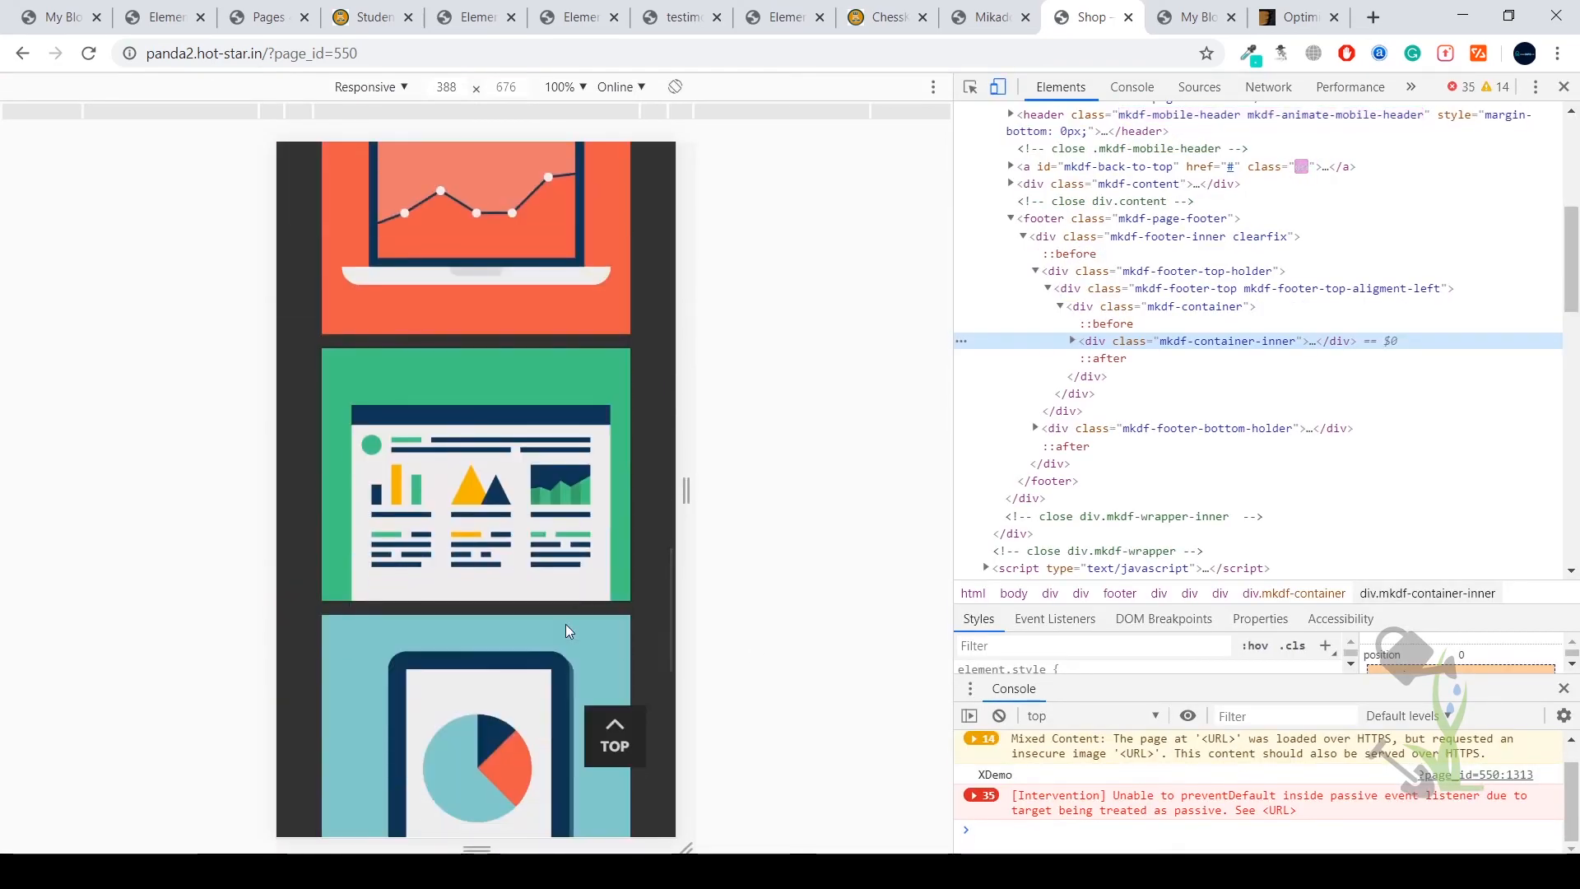
scroll(565, 624, down, 5)
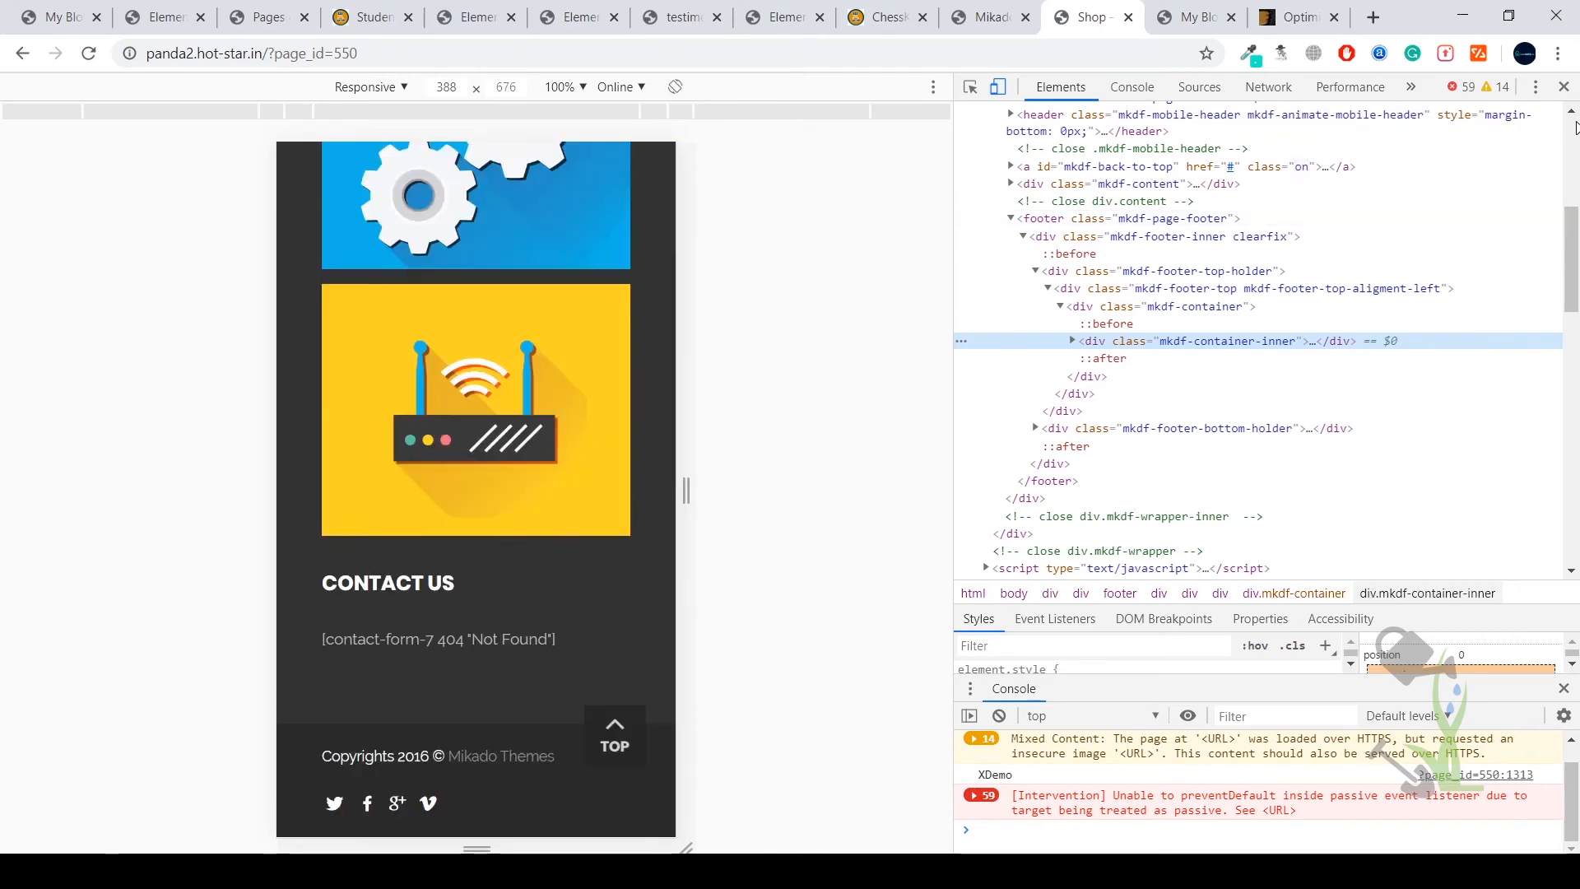
click(1563, 86)
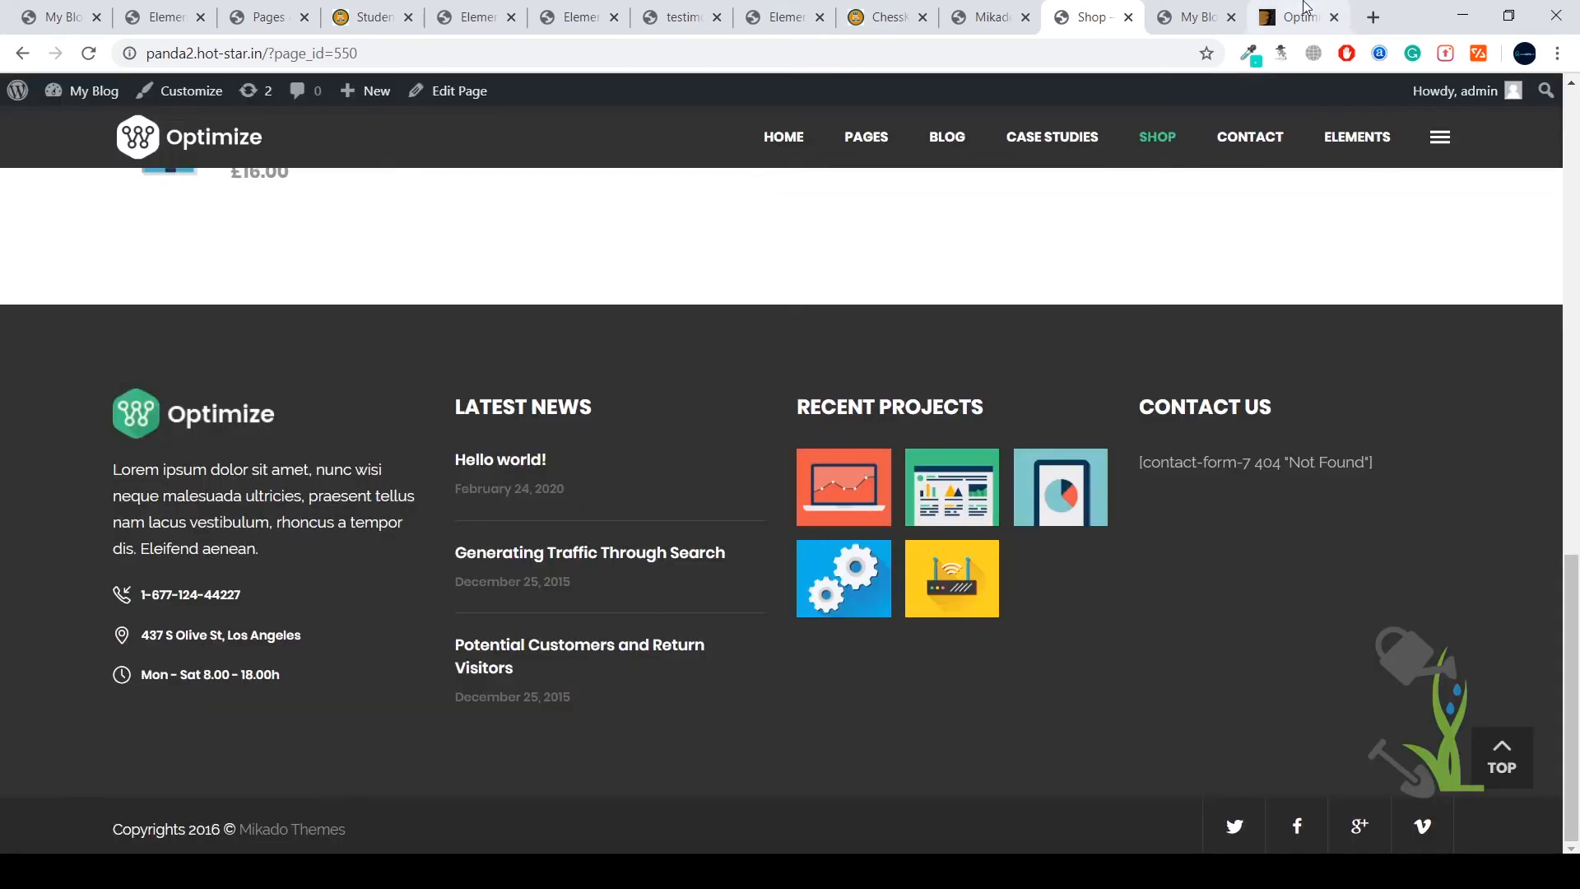
click(1304, 10)
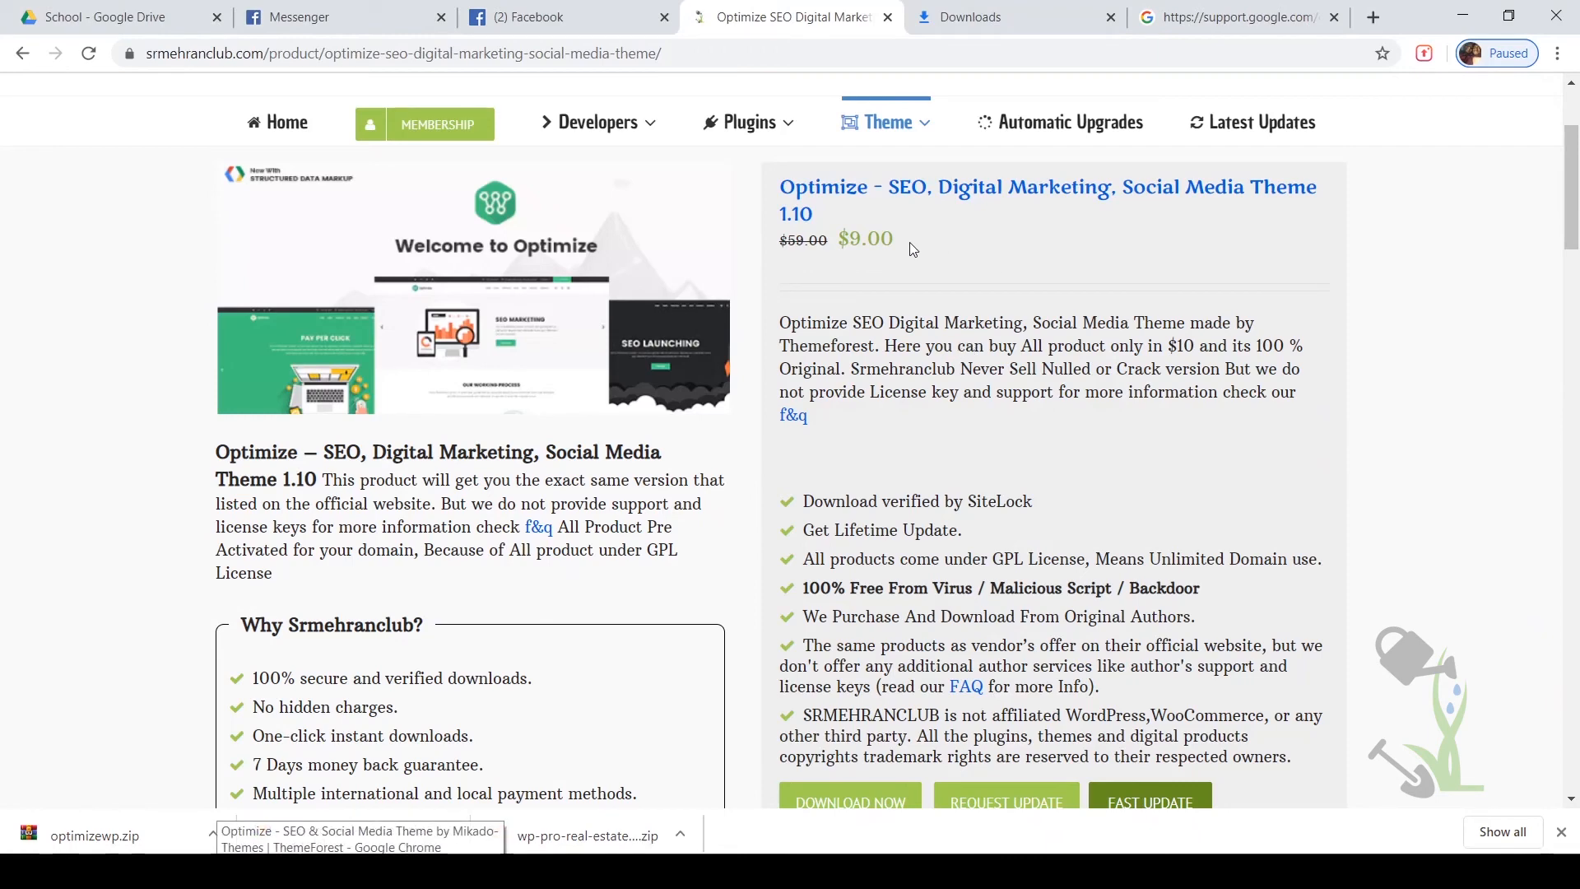
Step: Review the Optimize theme's product listing and open the site's Membership page
scroll(890, 246, down, 3)
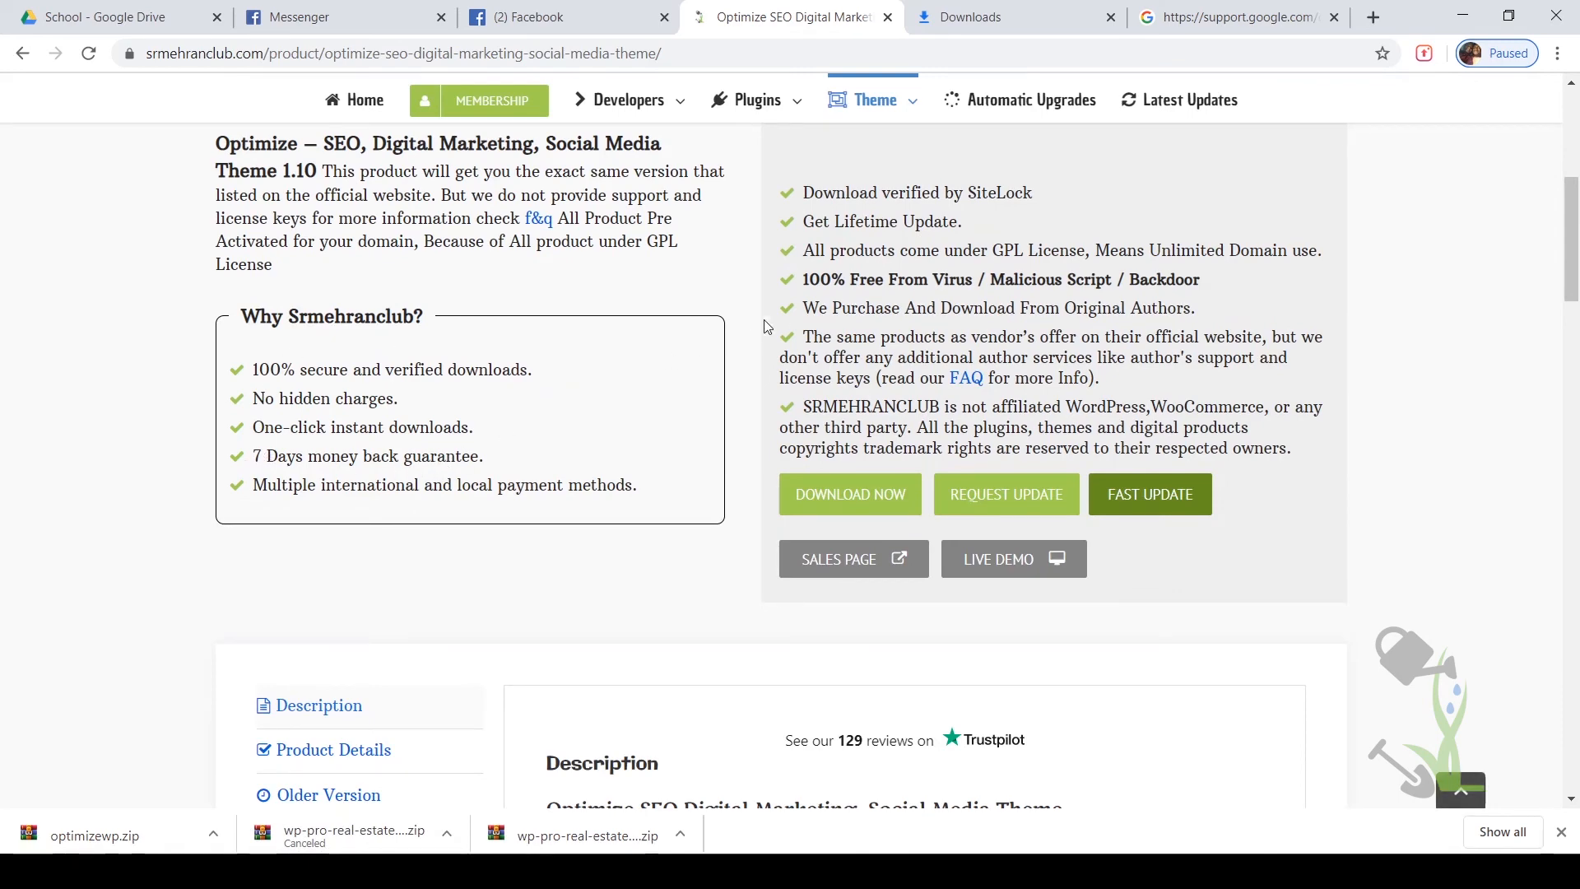
scroll(765, 327, up, 5)
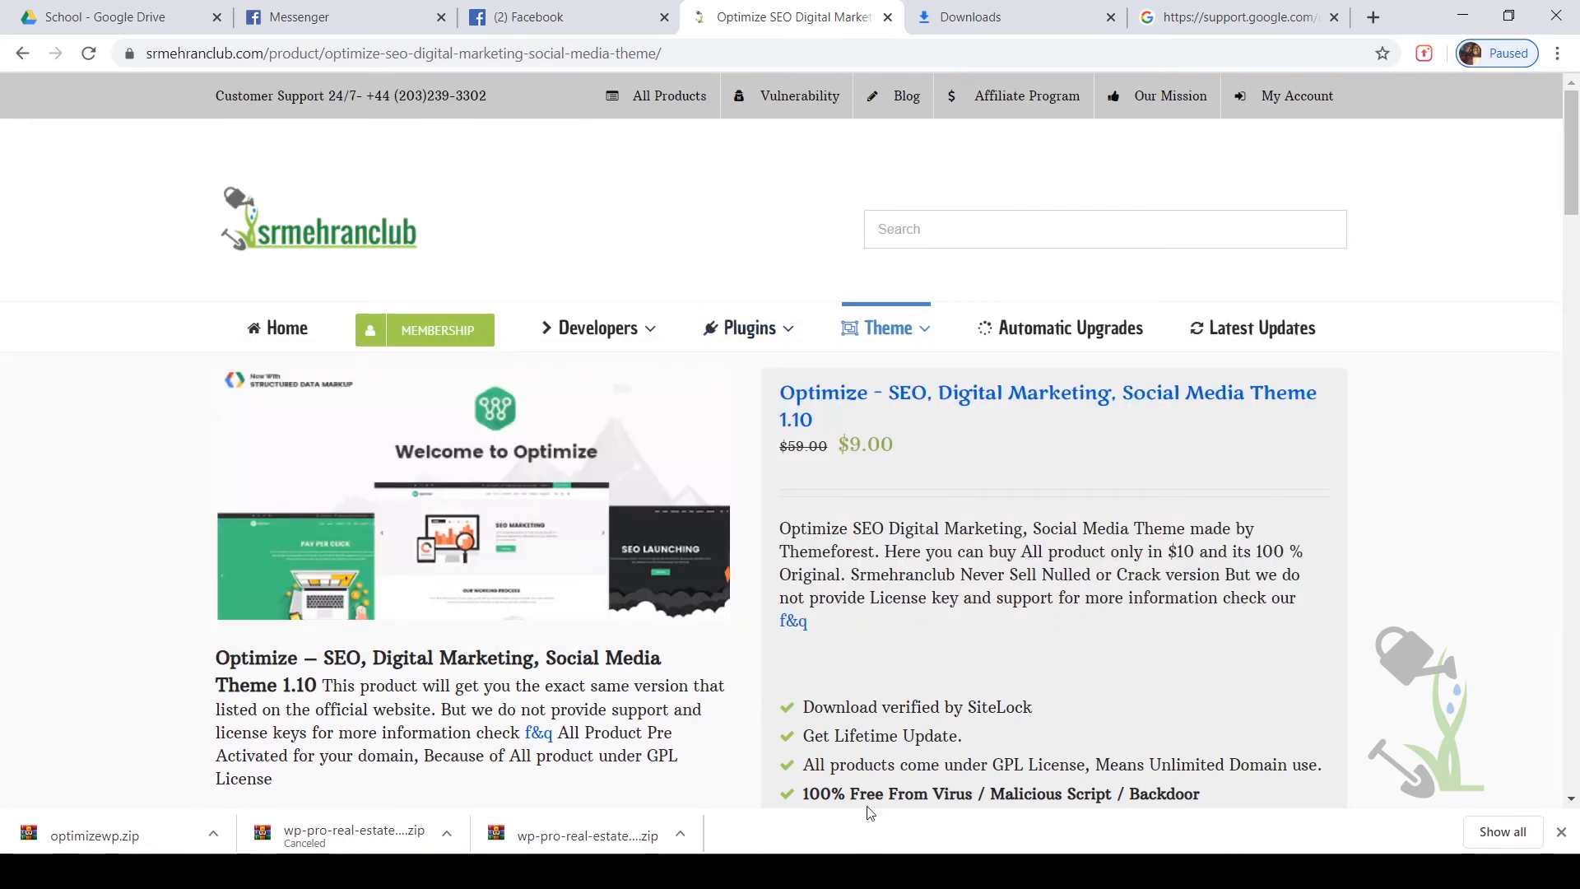
click(431, 331)
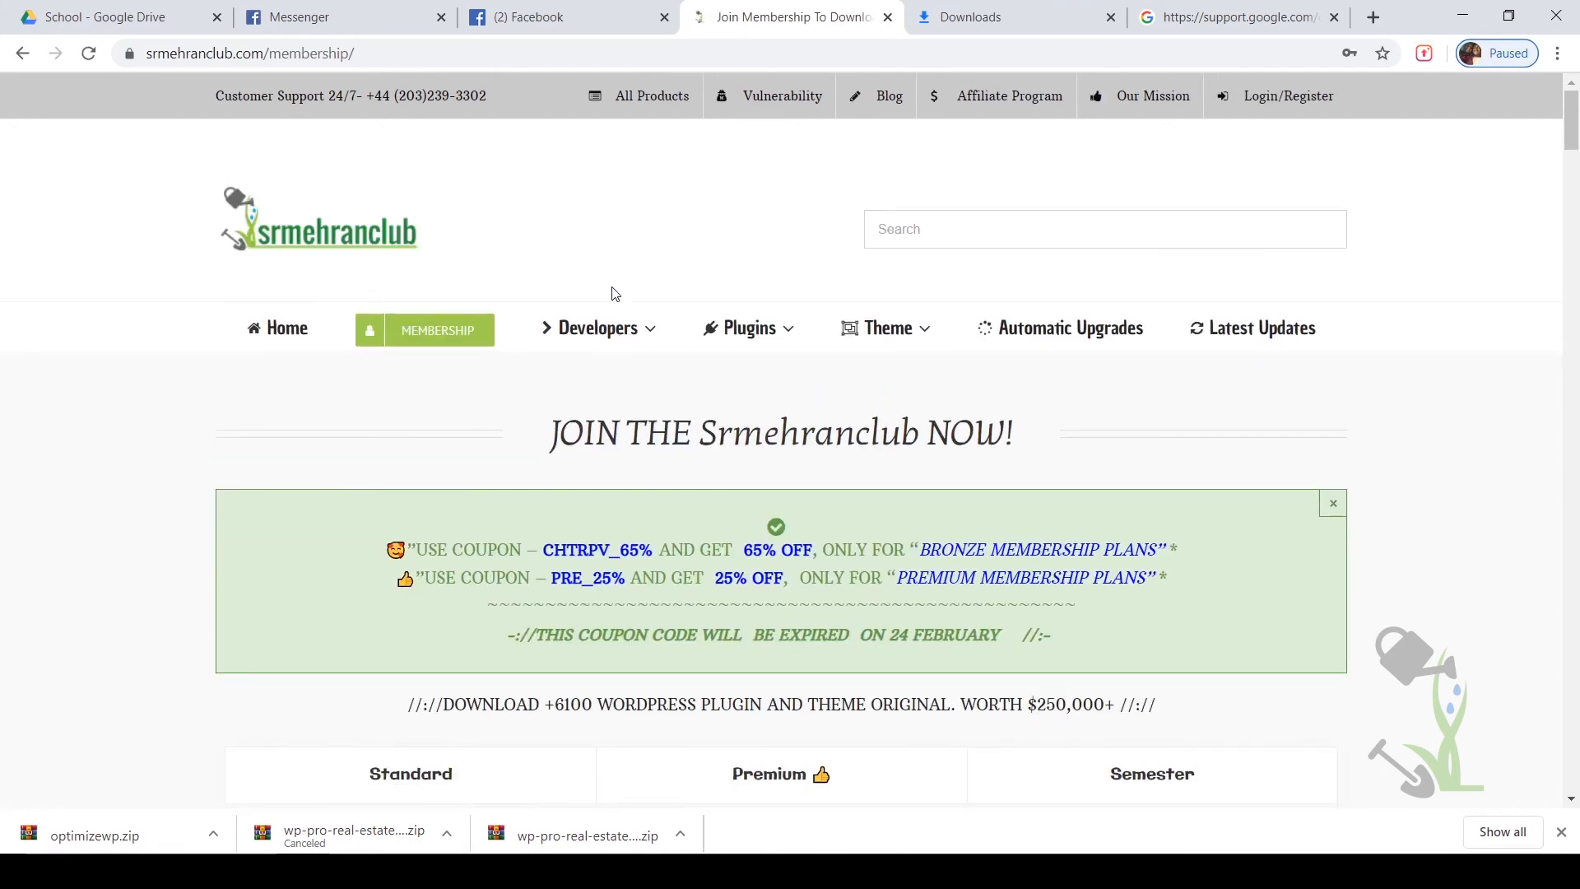
Step: Examine the Bronze, Lifetime and Super one membership plans, including their prices, features and download limits
scroll(942, 321, down, 15)
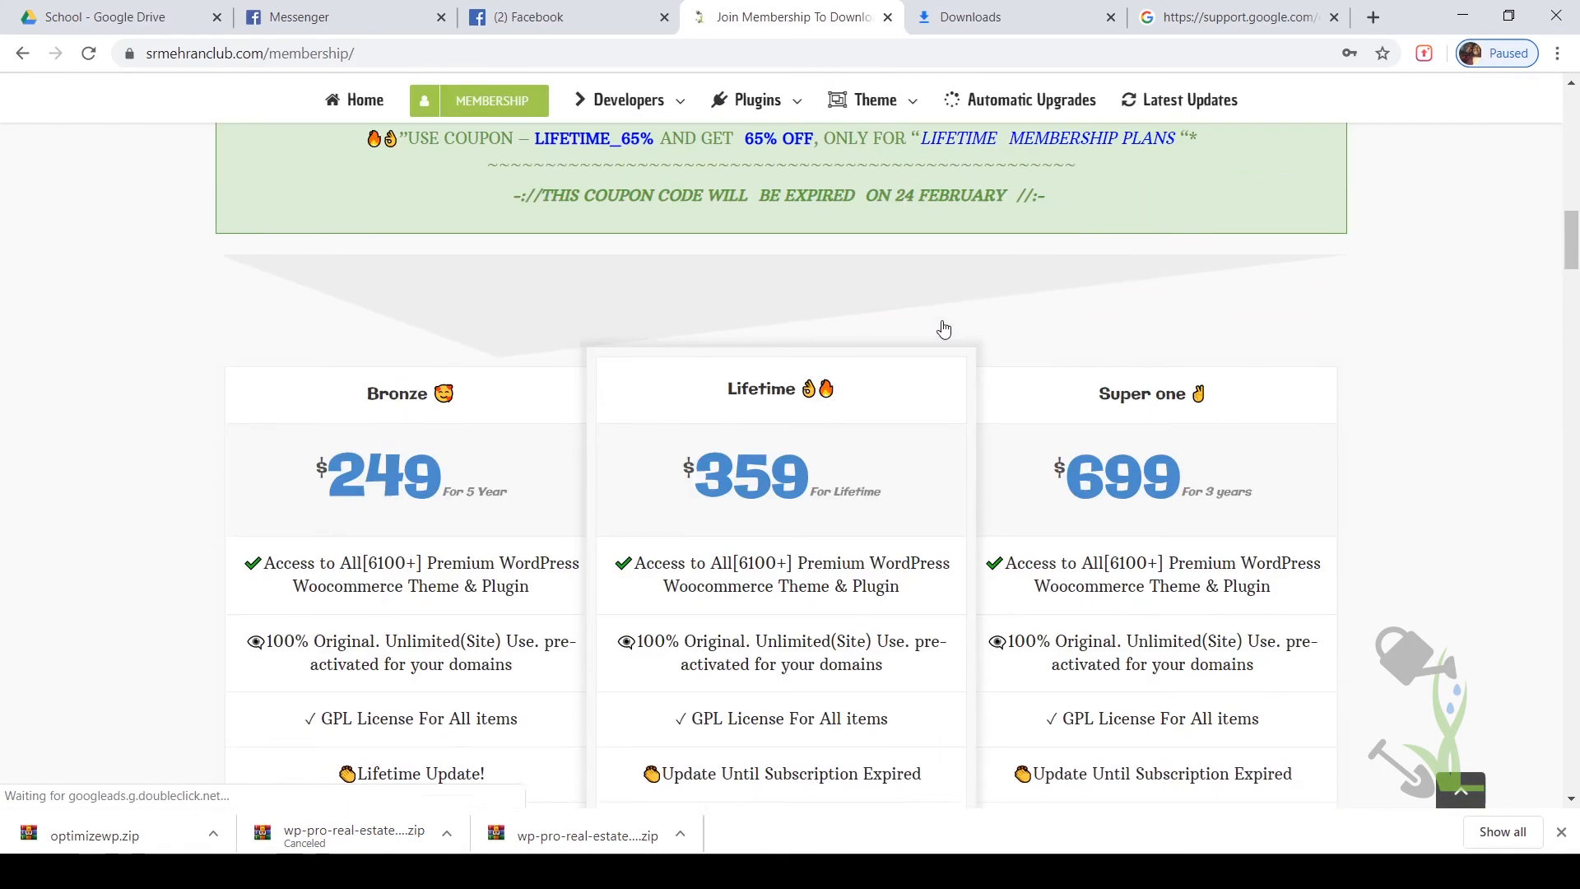
scroll(944, 329, down, 7)
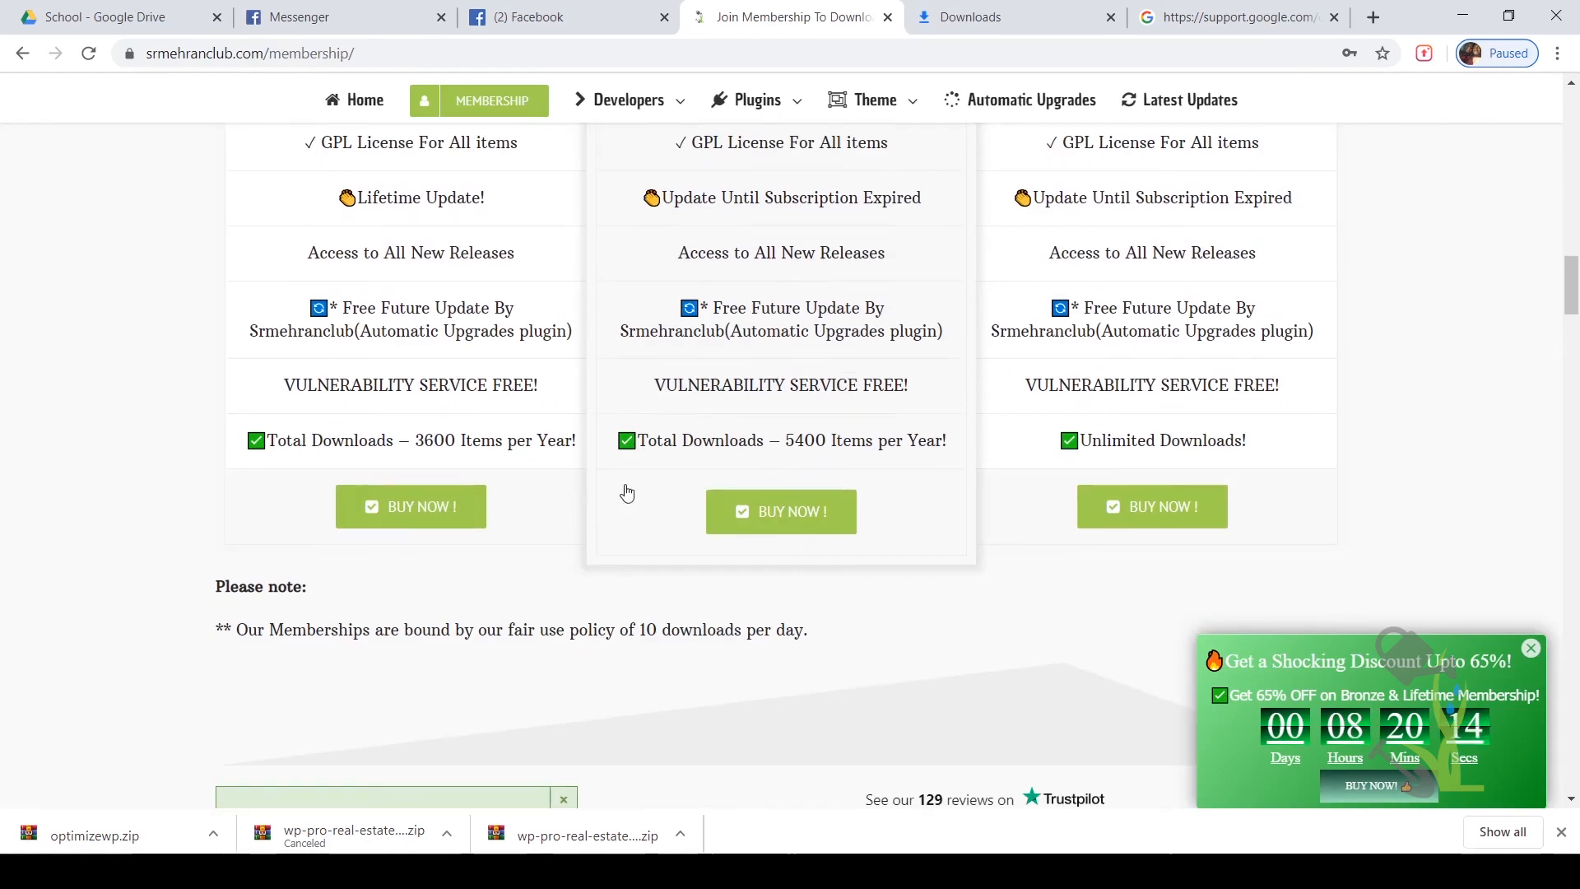
scroll(779, 757, up, 4)
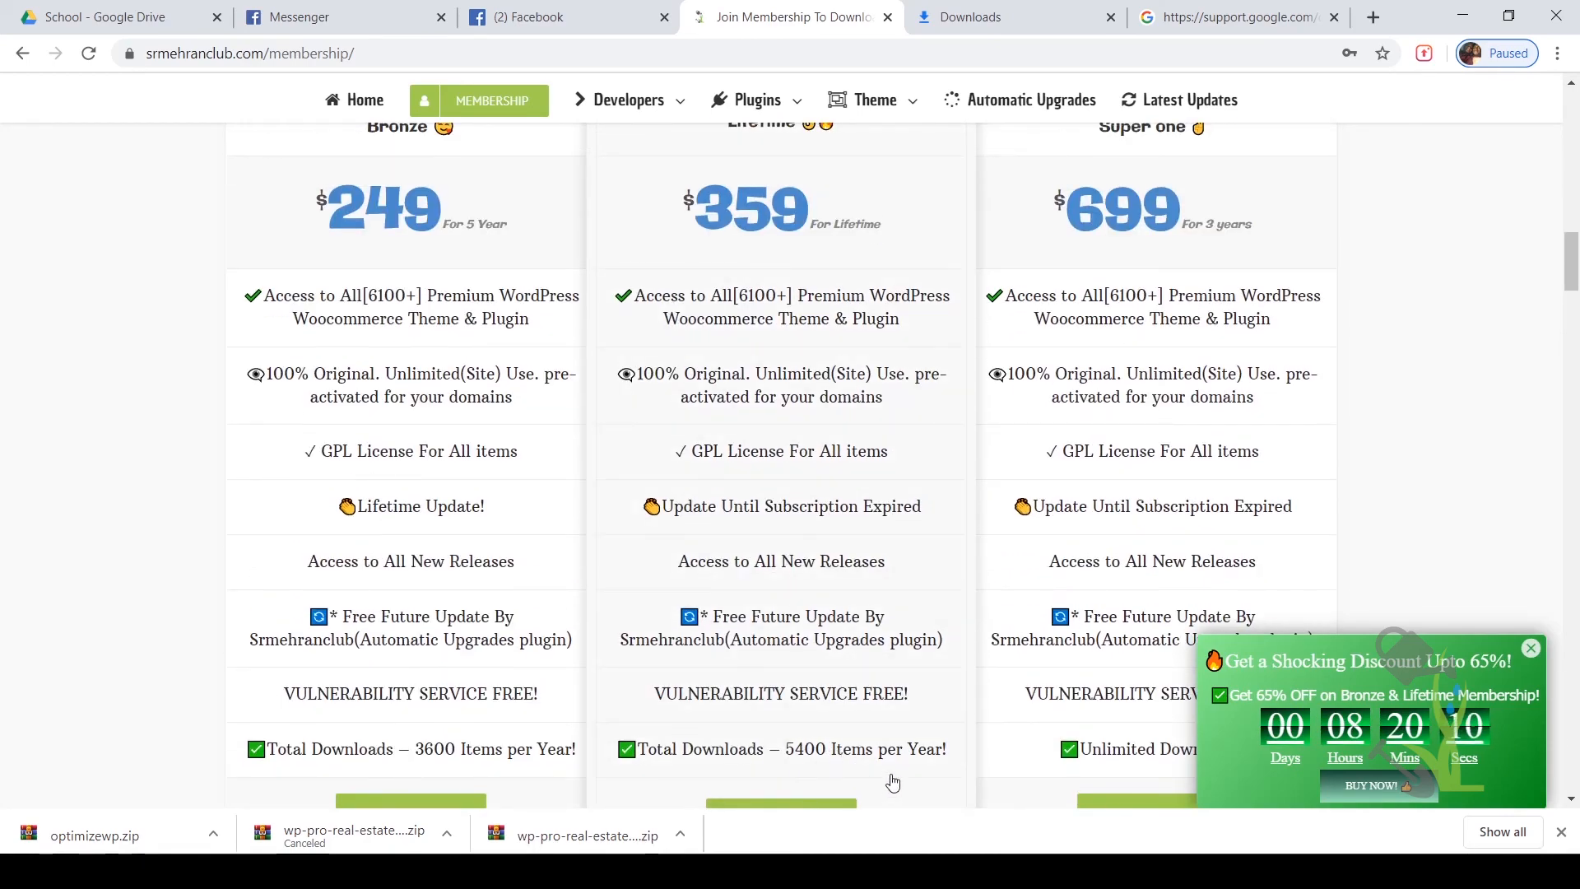
scroll(893, 781, up, 15)
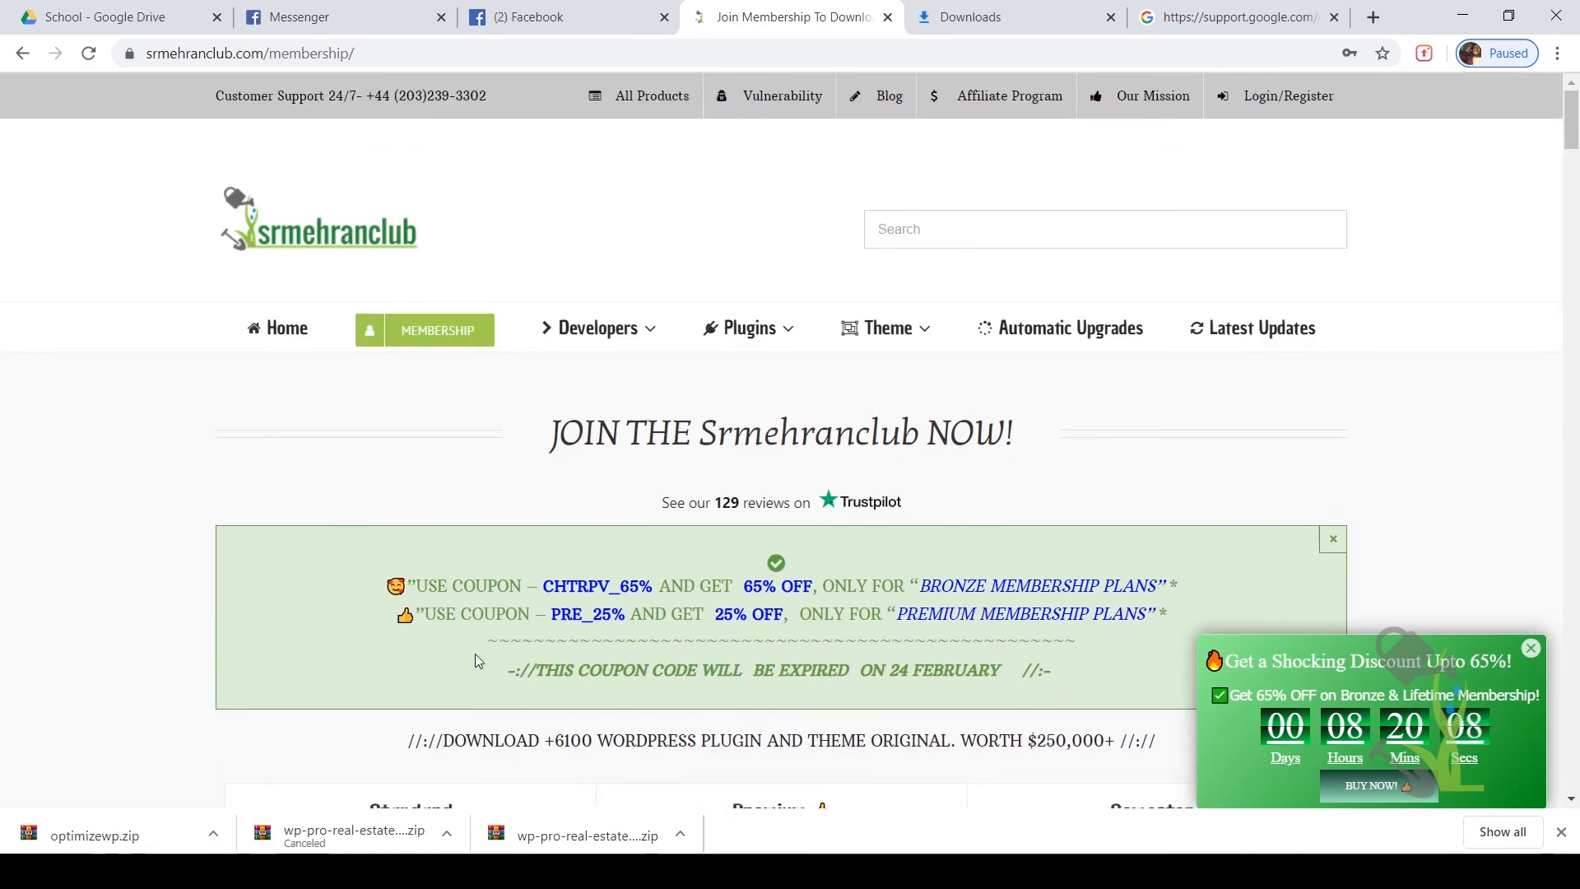
Step: Review the plugin and theme download offer and compare the Standard, Premium and Semester membership plans
scroll(558, 687, down, 3)
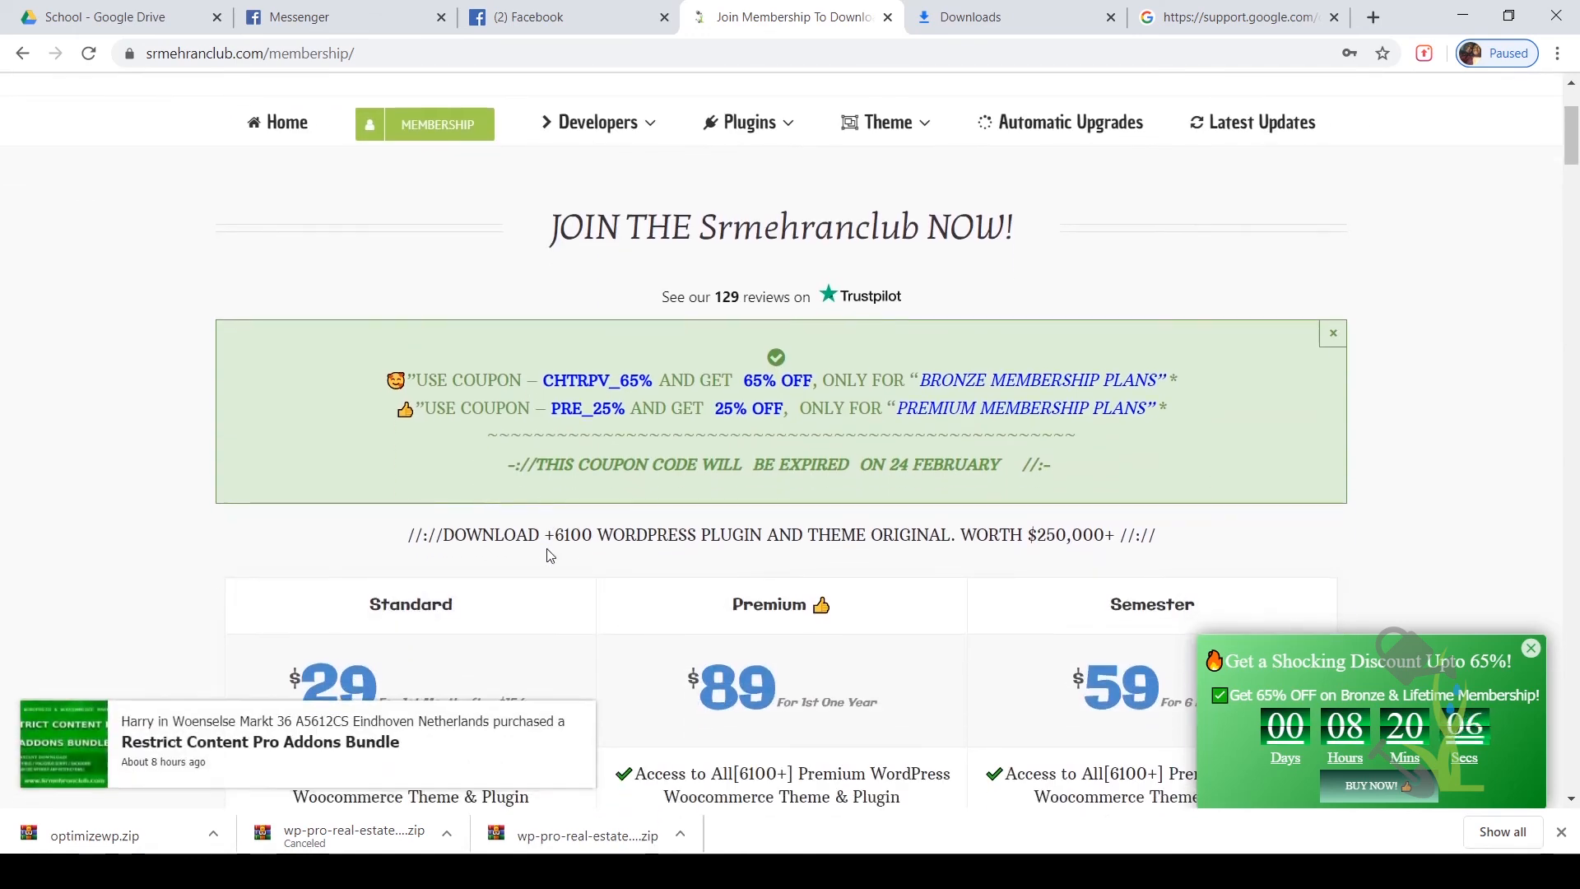
drag(551, 559, 609, 543)
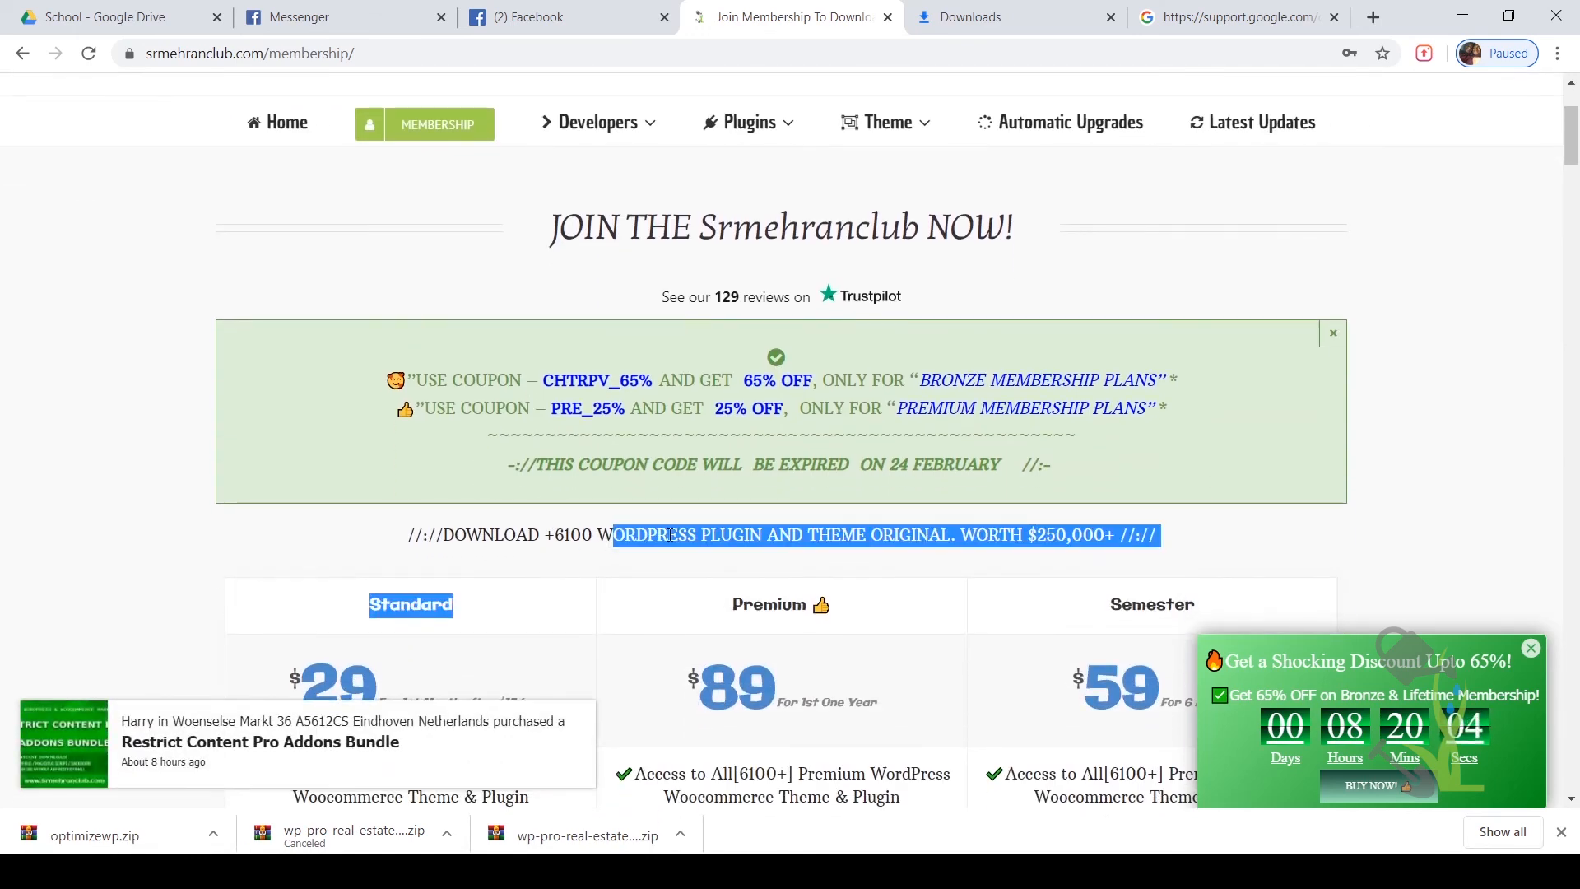
scroll(671, 537, down, 5)
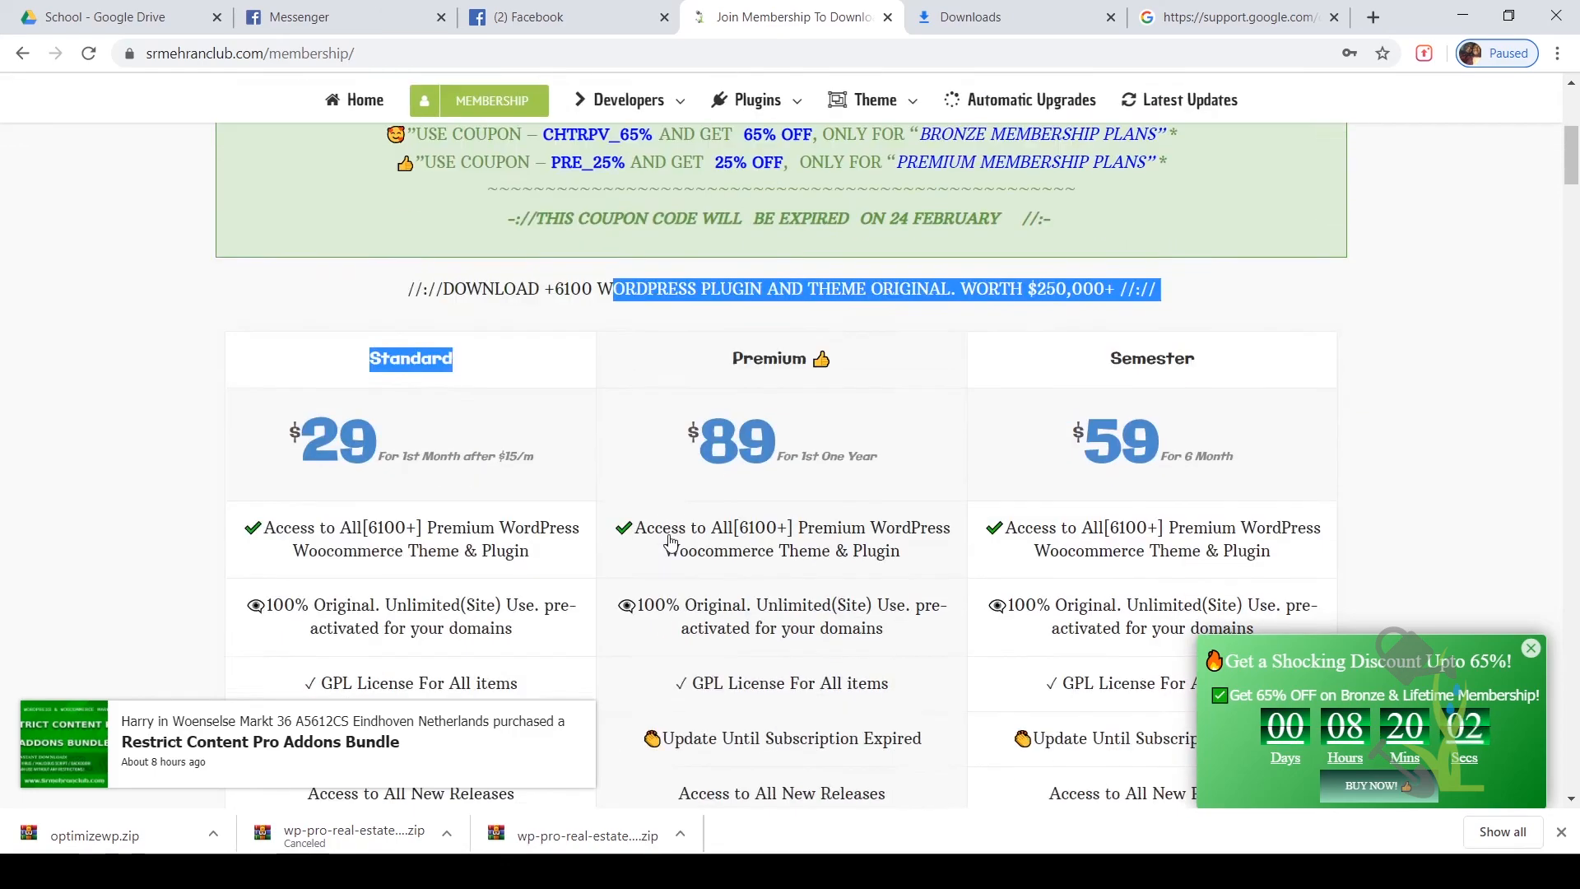
scroll(670, 540, up, 3)
scroll(671, 543, down, 5)
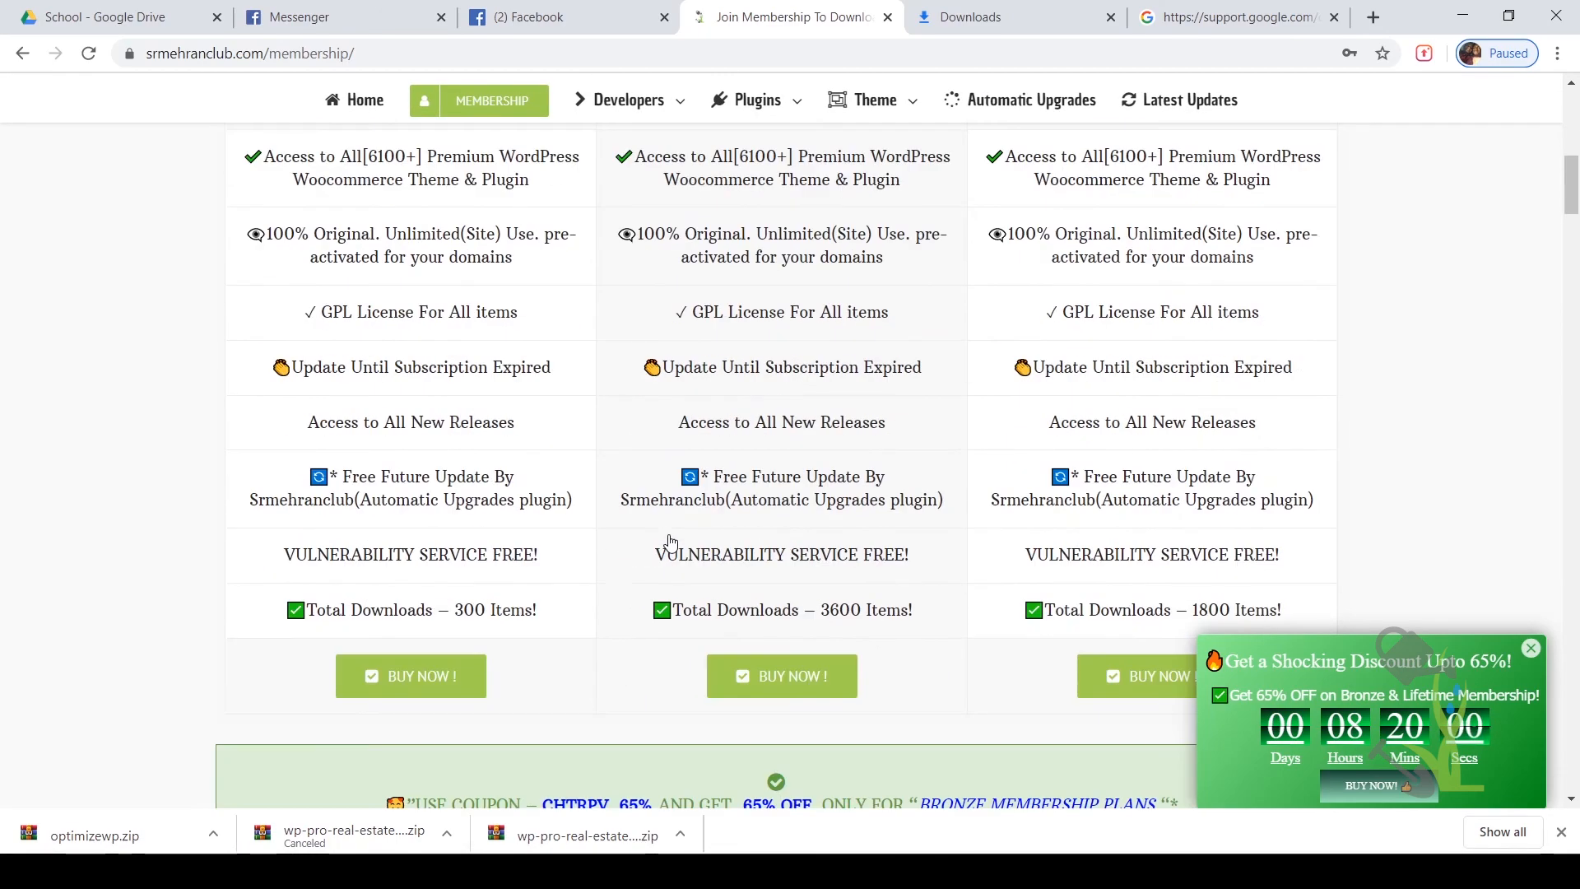
scroll(818, 518, down, 5)
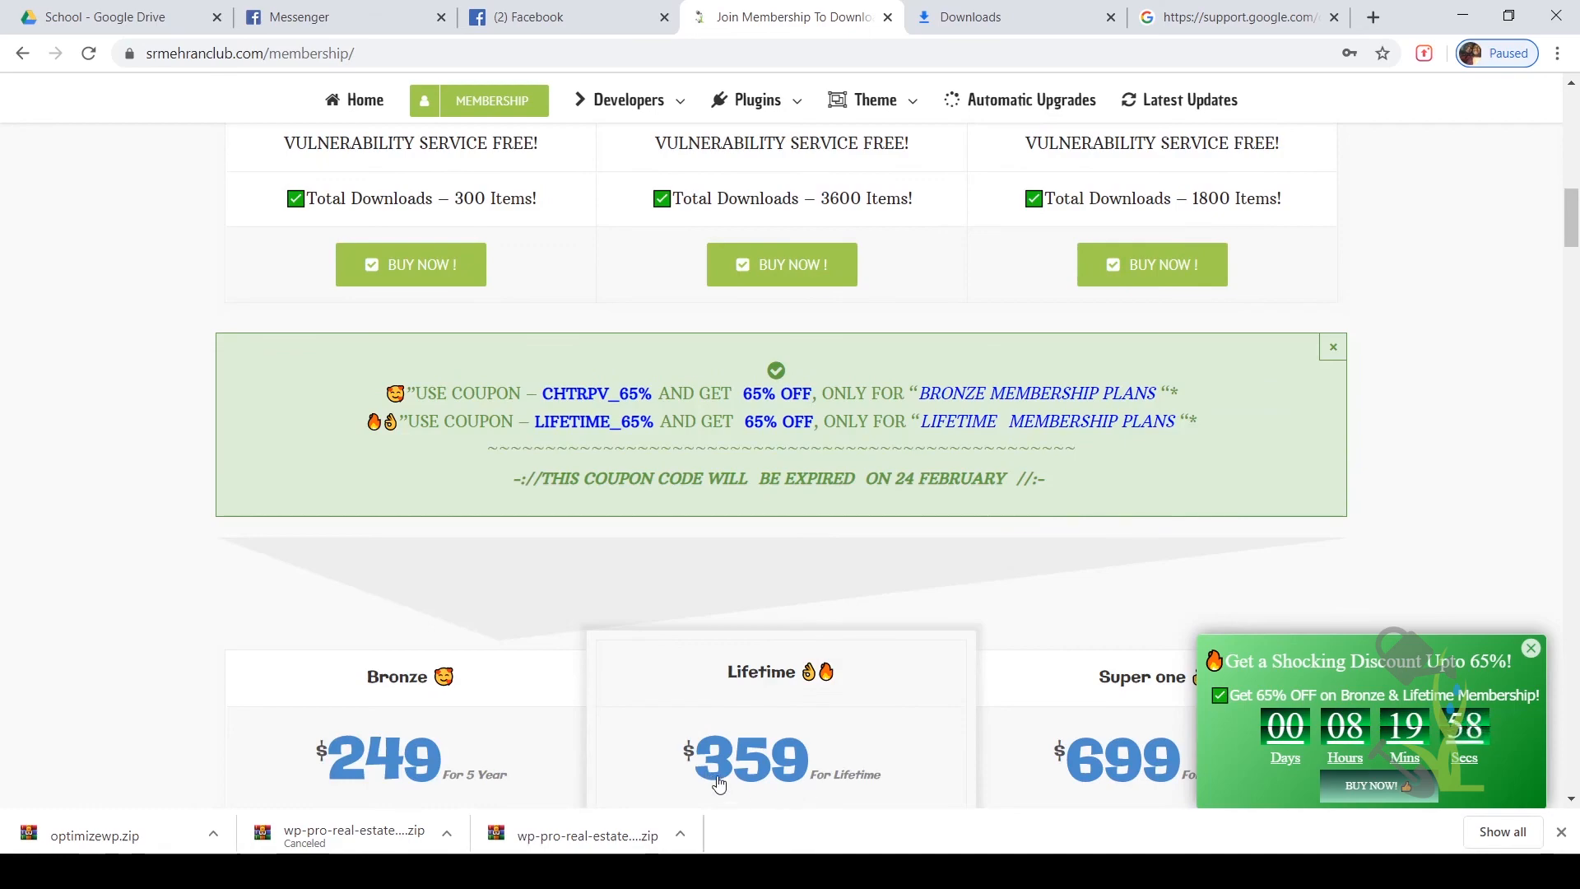
scroll(718, 784, up, 10)
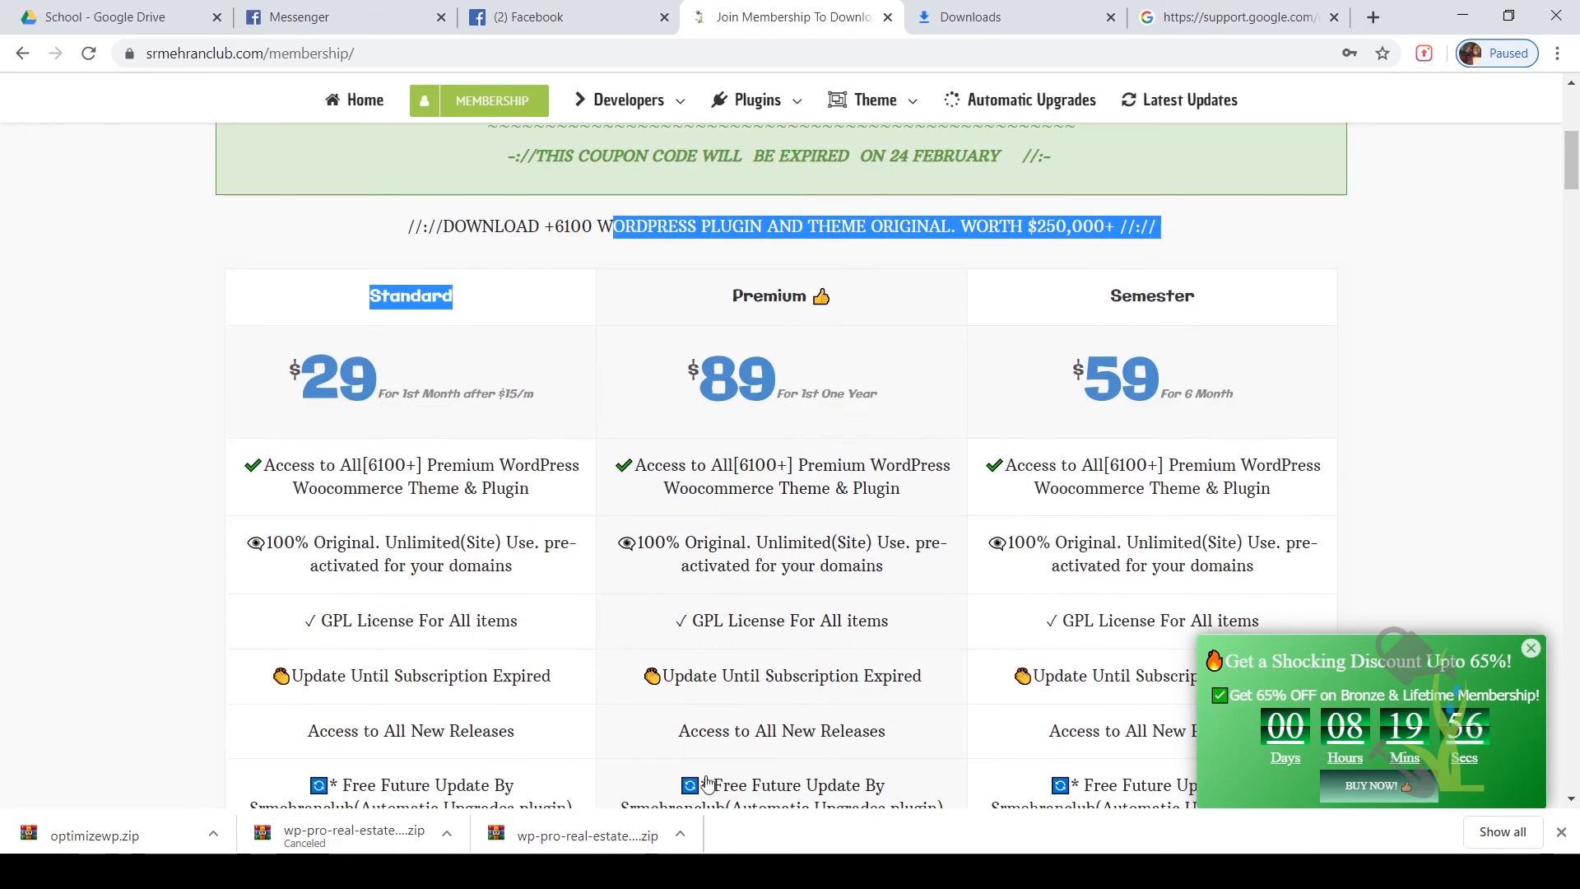
Step: Examine the Standard plan's price, features and total downloads, and check the coupon offers for the membership plans
scroll(231, 689, down, 3)
scroll(230, 690, up, 3)
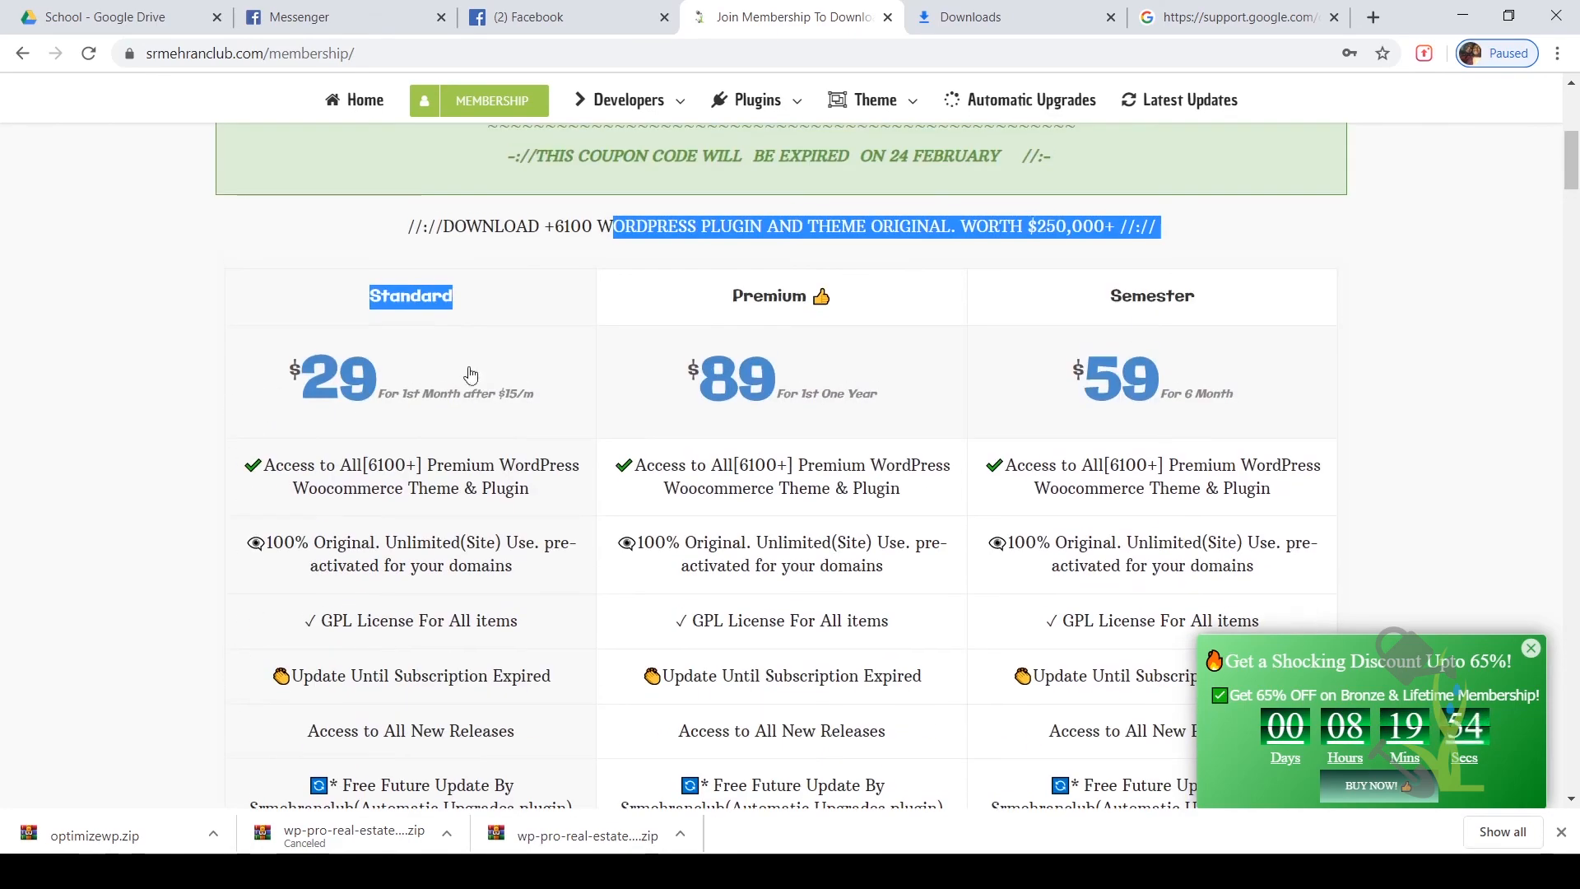
scroll(526, 349, down, 3)
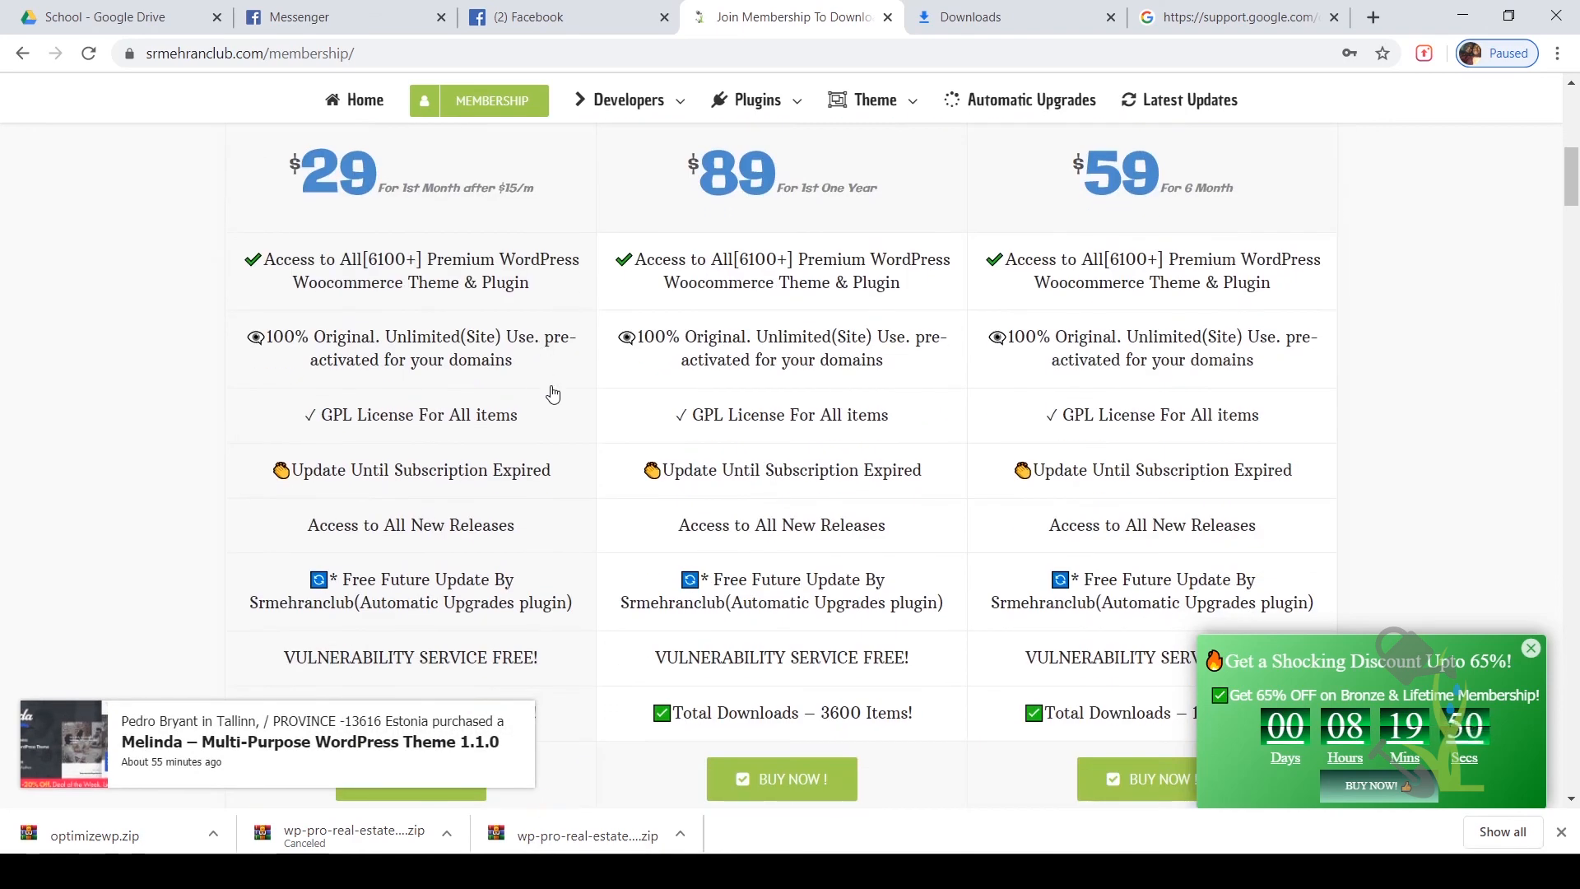
scroll(552, 395, down, 3)
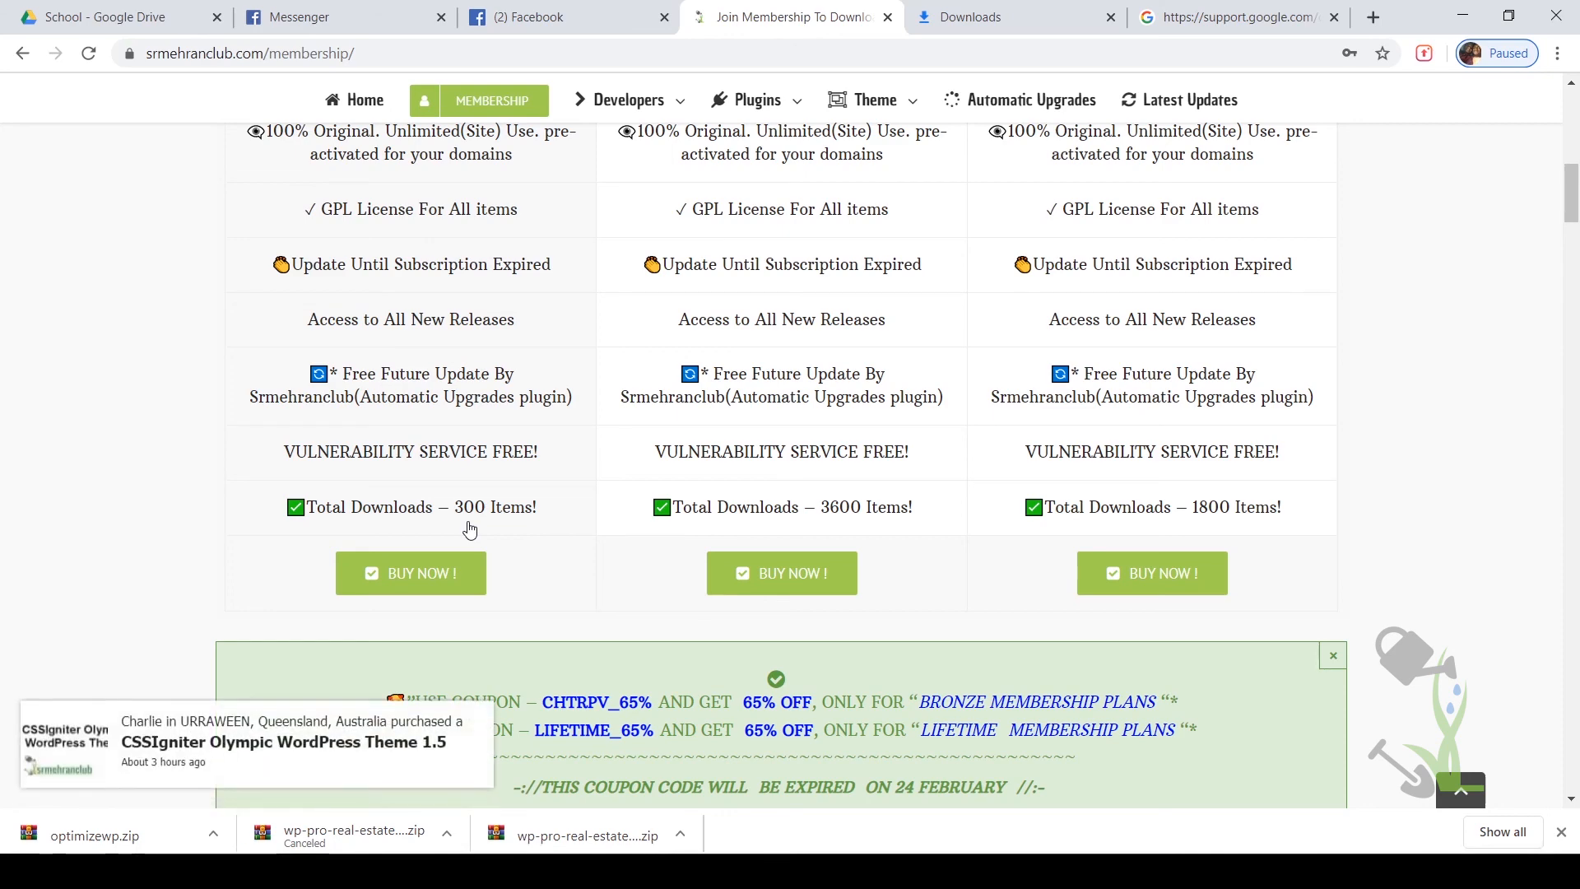
scroll(972, 450, down, 3)
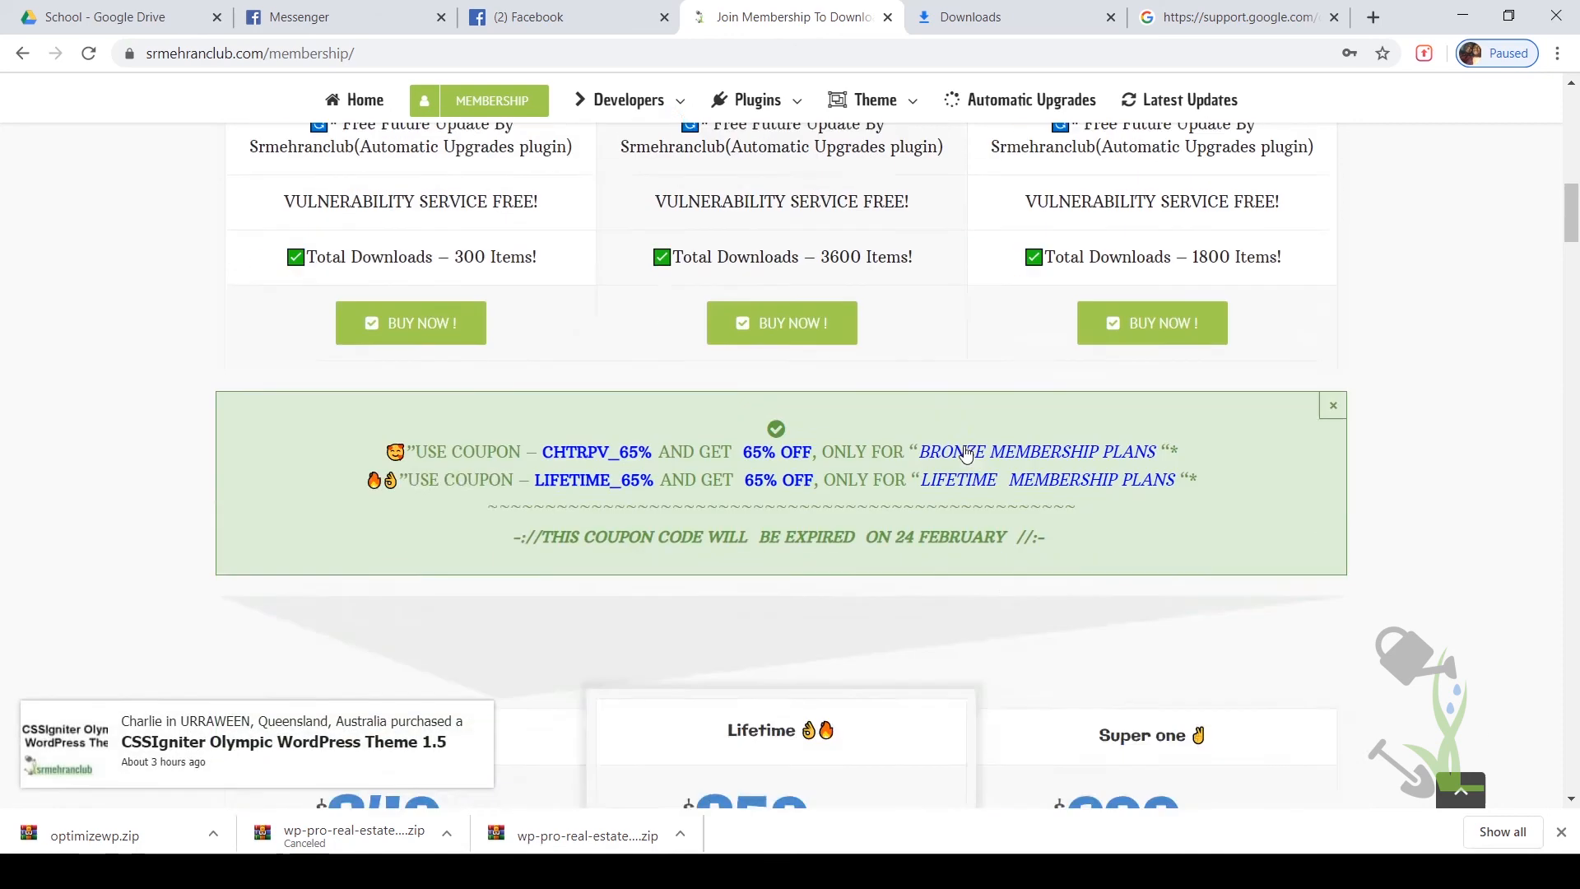
scroll(969, 450, up, 14)
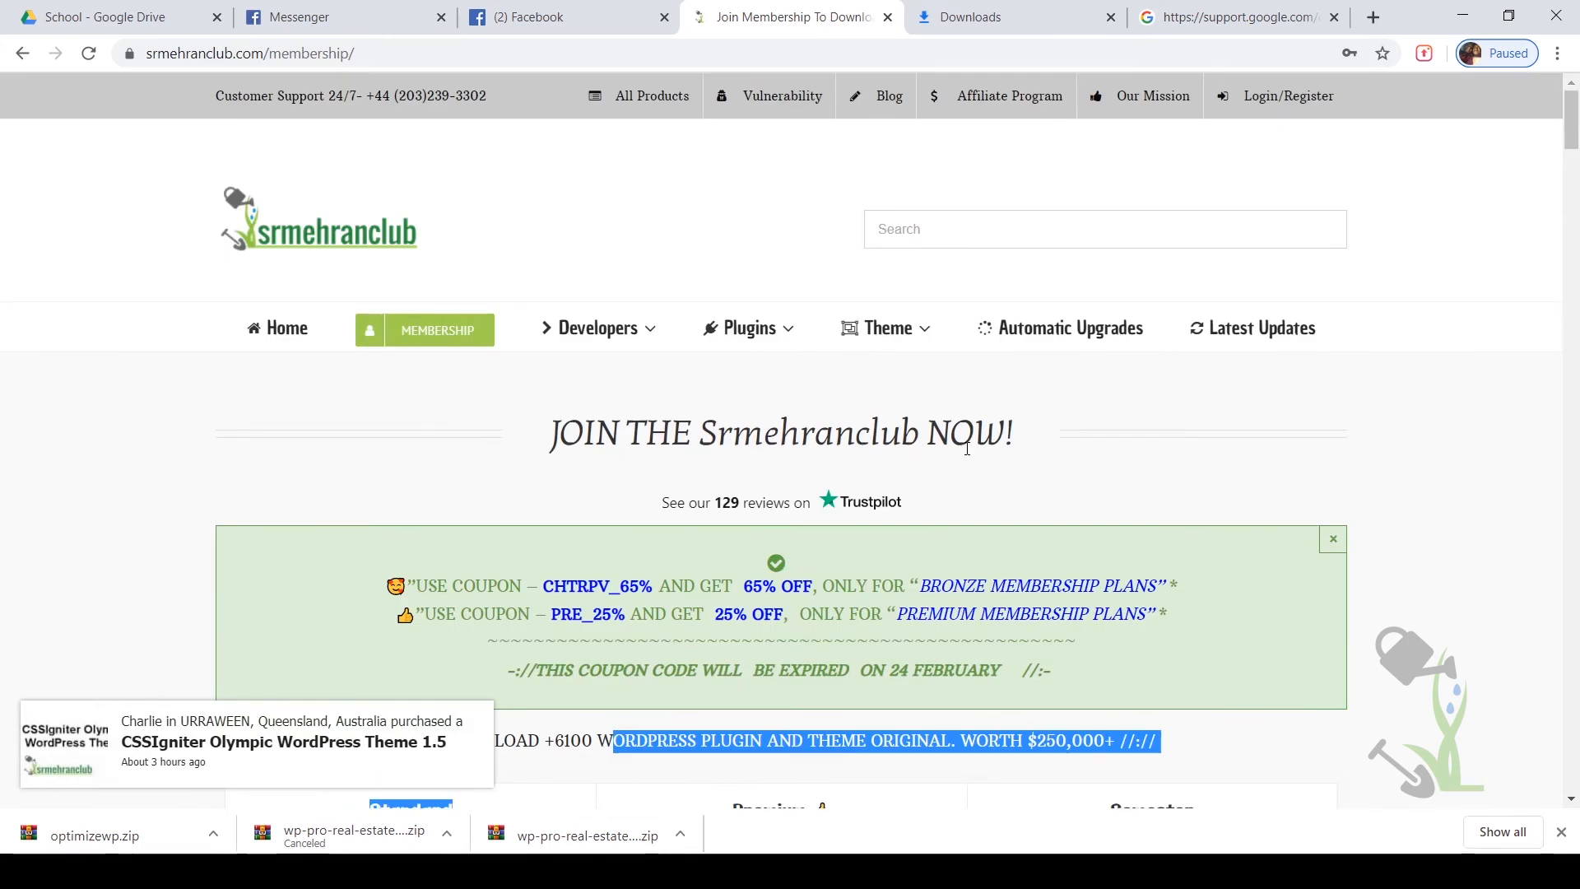